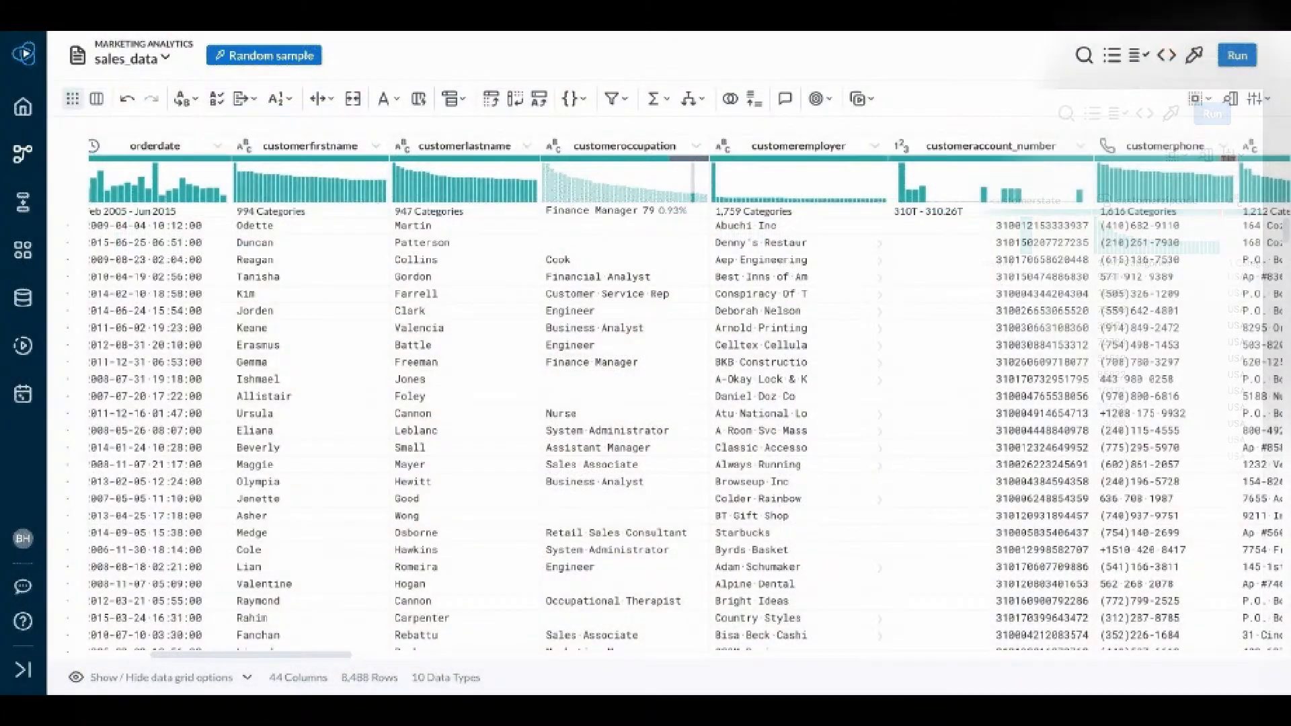
# - View the cleaning suggestions for missing customeroccupation values and mismatched customerphone values, adding none of them
pyautogui.click(690, 159)
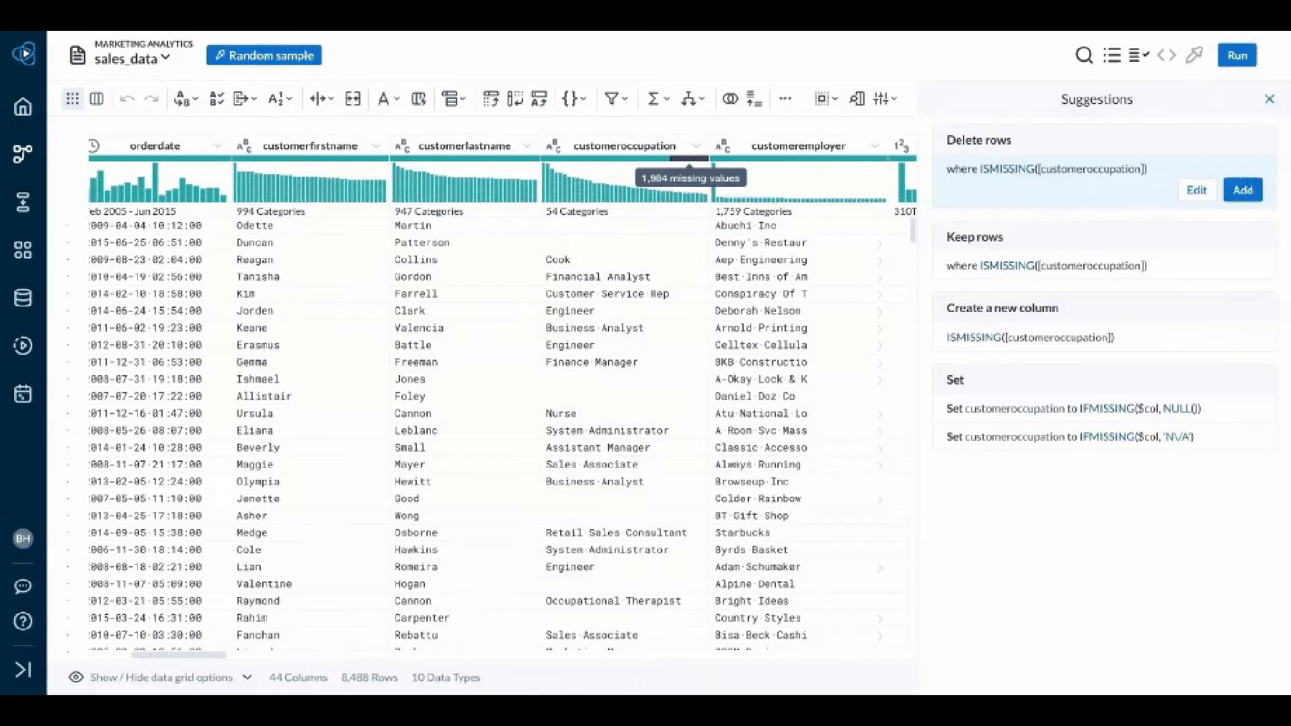
pyautogui.click(689, 158)
pyautogui.hscroll(1, 991, 232)
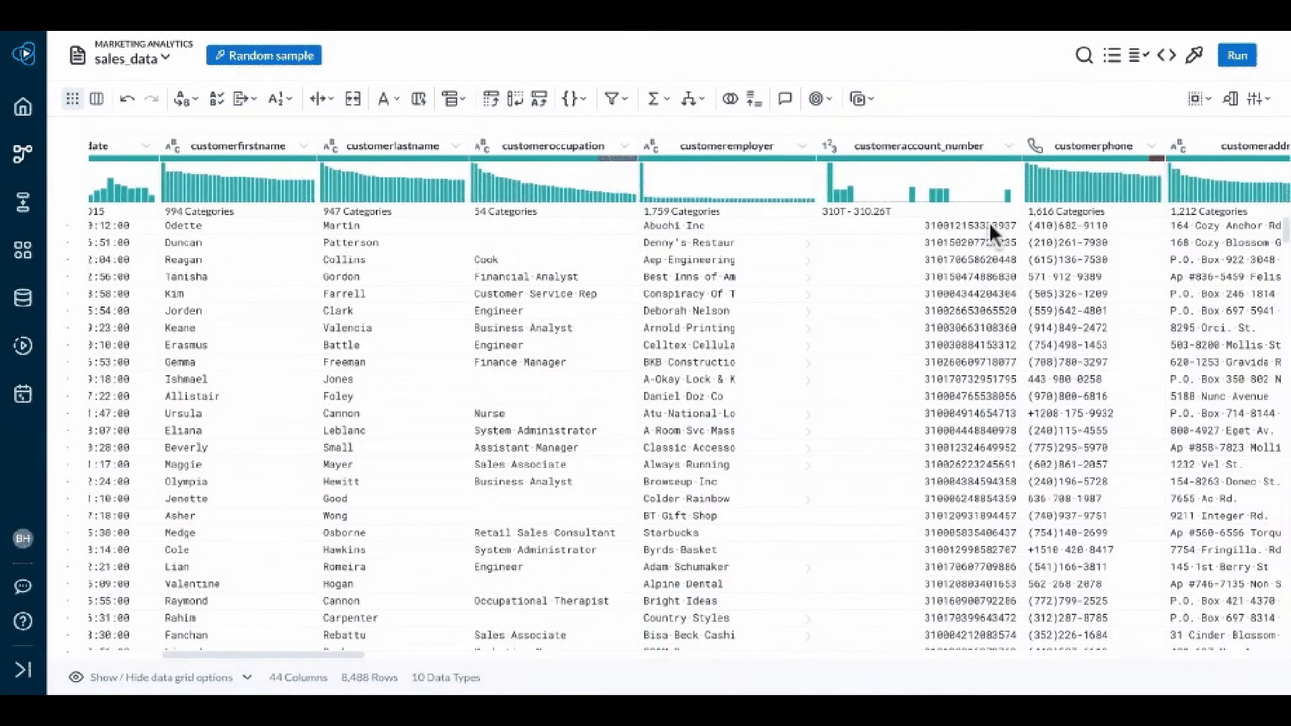
pyautogui.click(1157, 160)
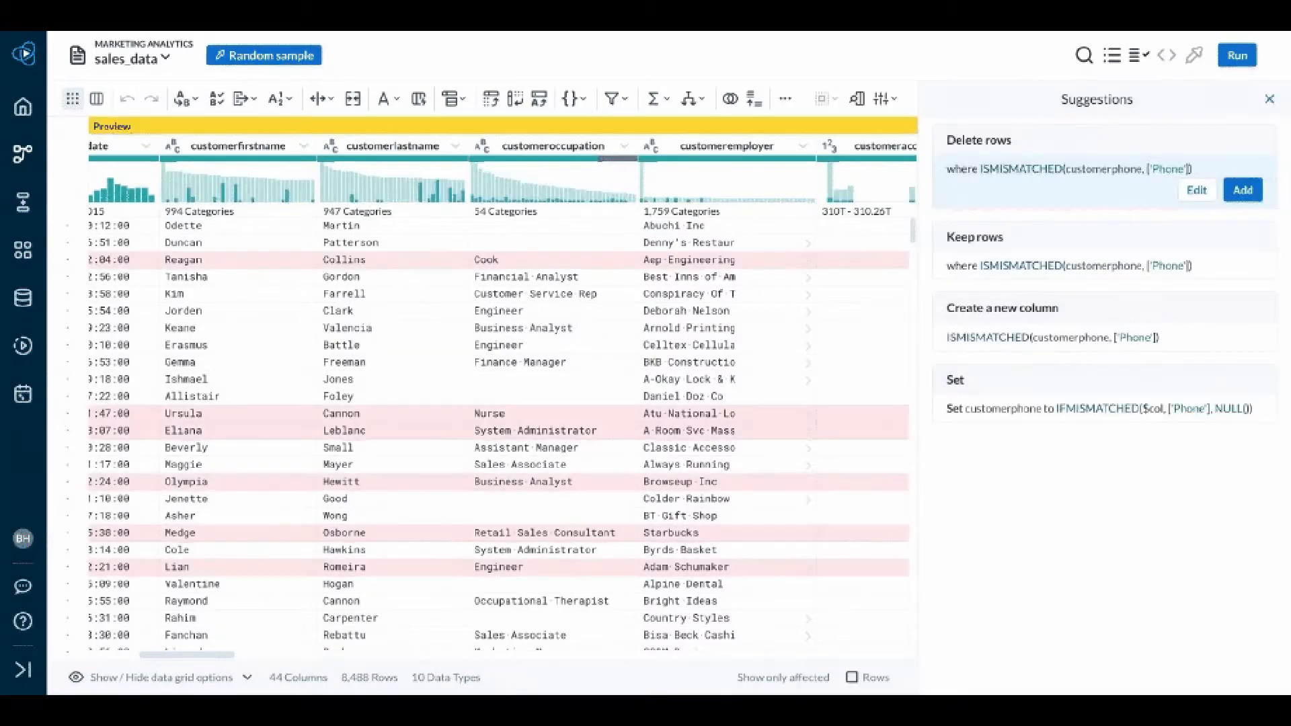
pyautogui.click(1270, 99)
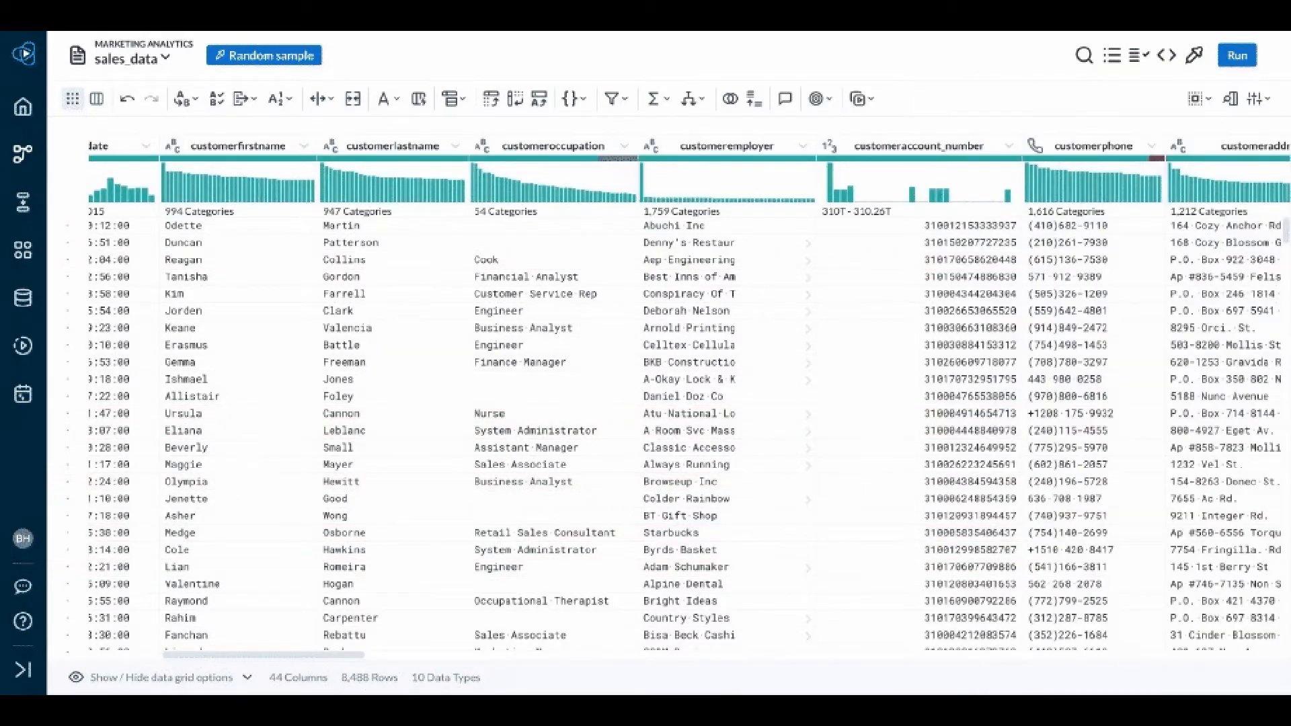
# - View the suggestions for mismatched freight values and open the freight column's details
pyautogui.hscroll(10, 691, 404)
pyautogui.hscroll(4, 625, 168)
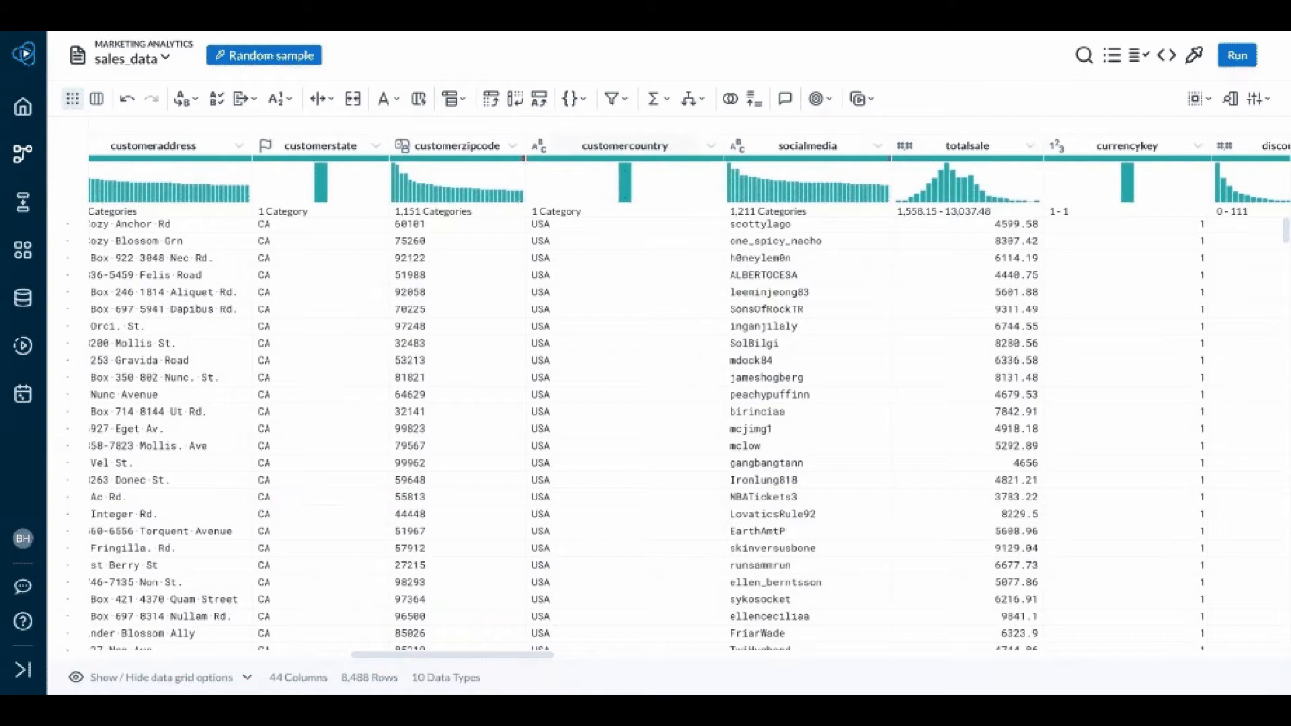
pyautogui.hscroll(10, 626, 168)
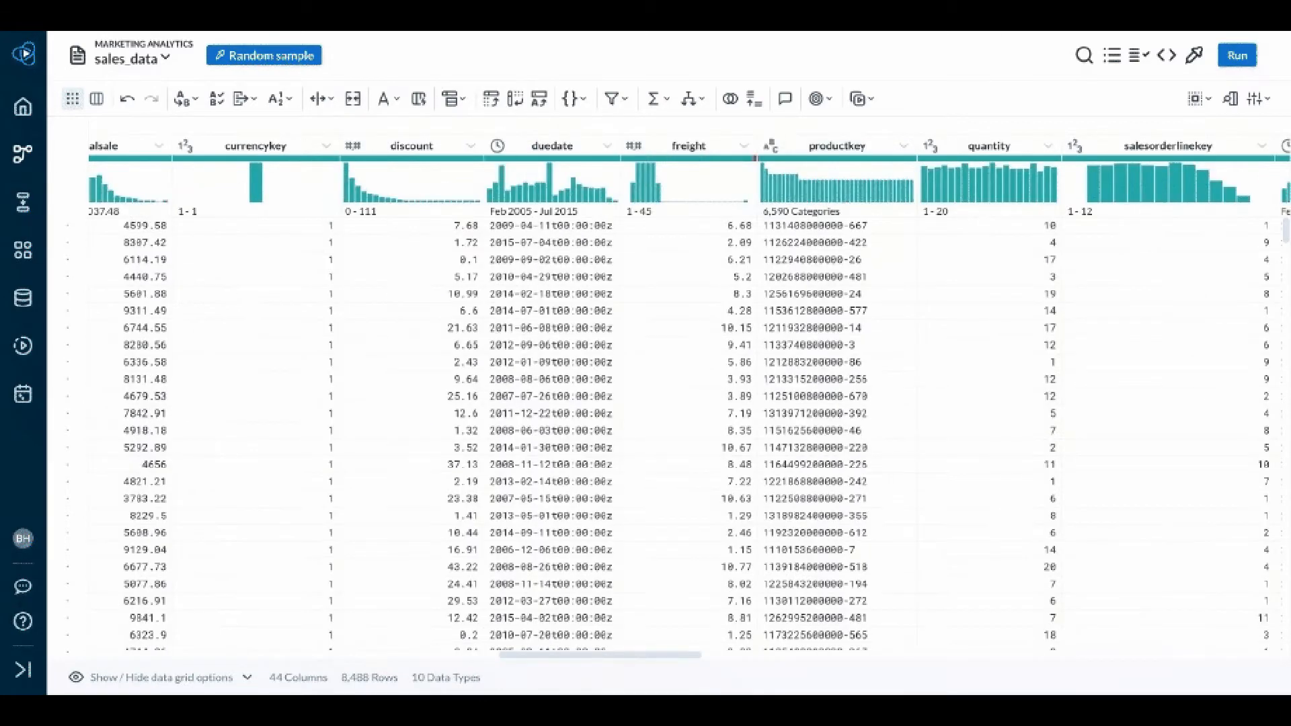
pyautogui.click(756, 160)
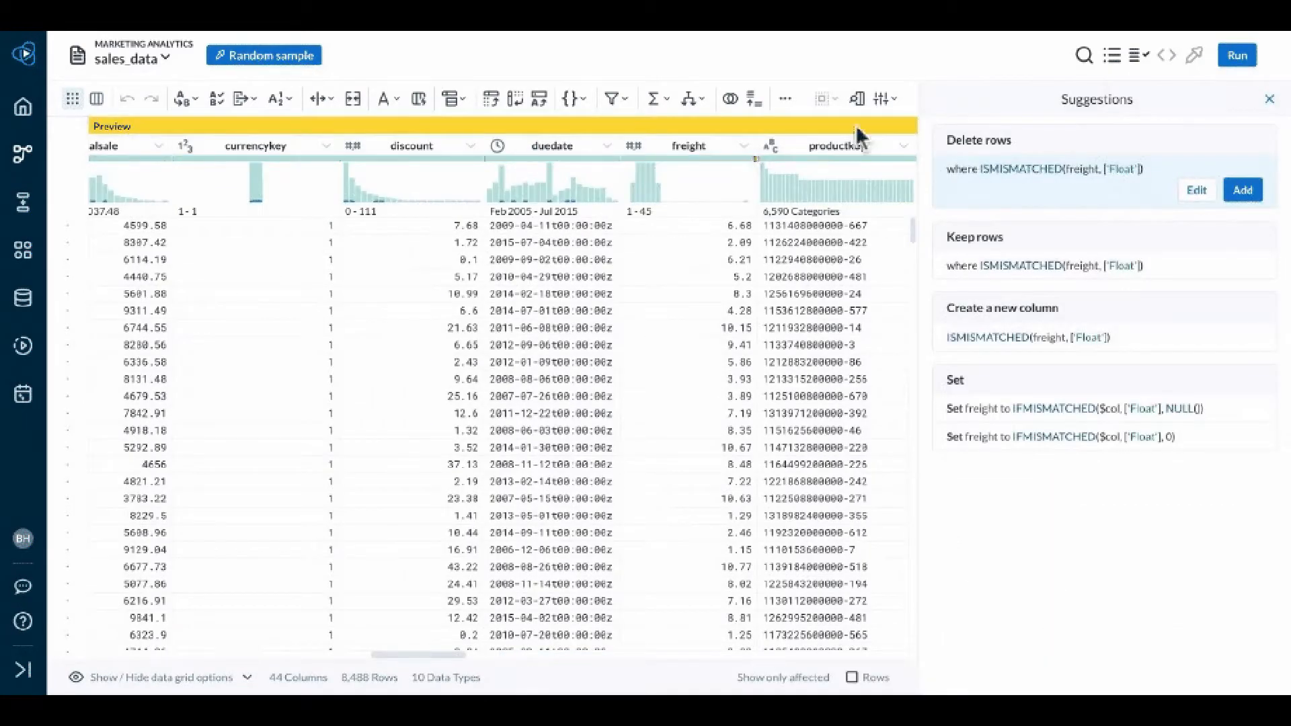
pyautogui.click(744, 145)
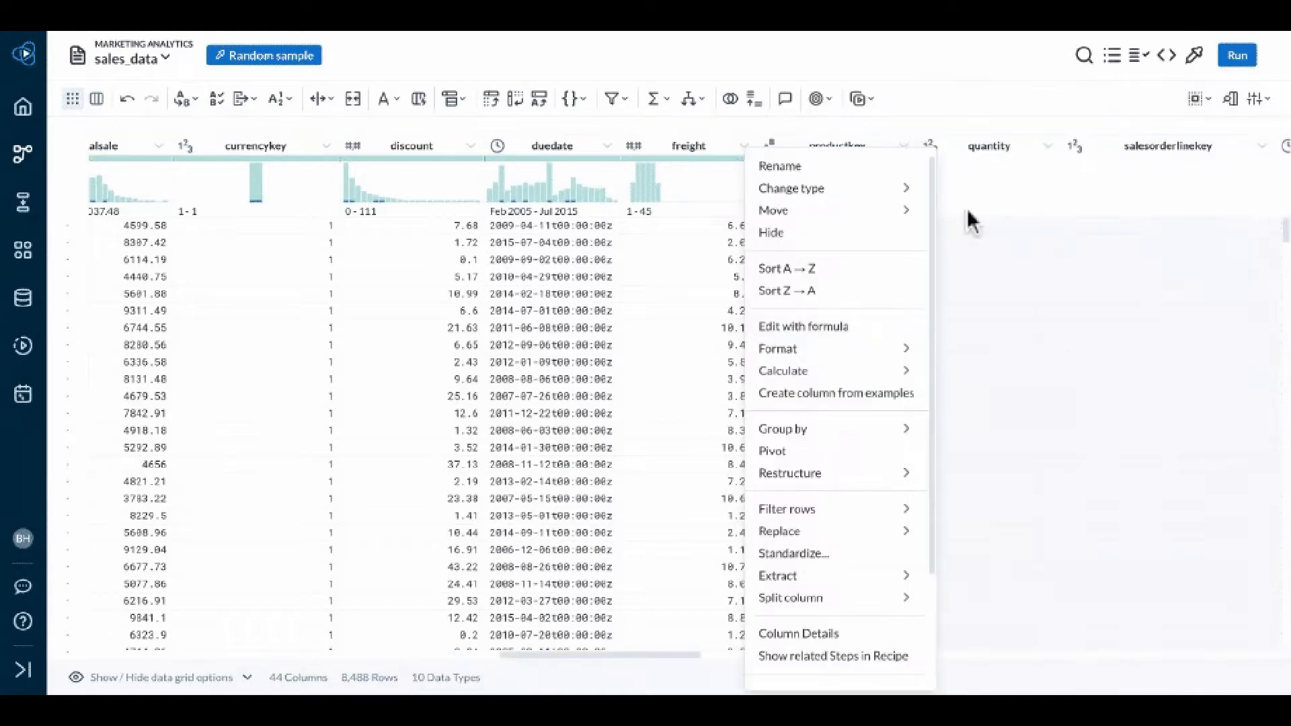
pyautogui.moveTo(787, 509)
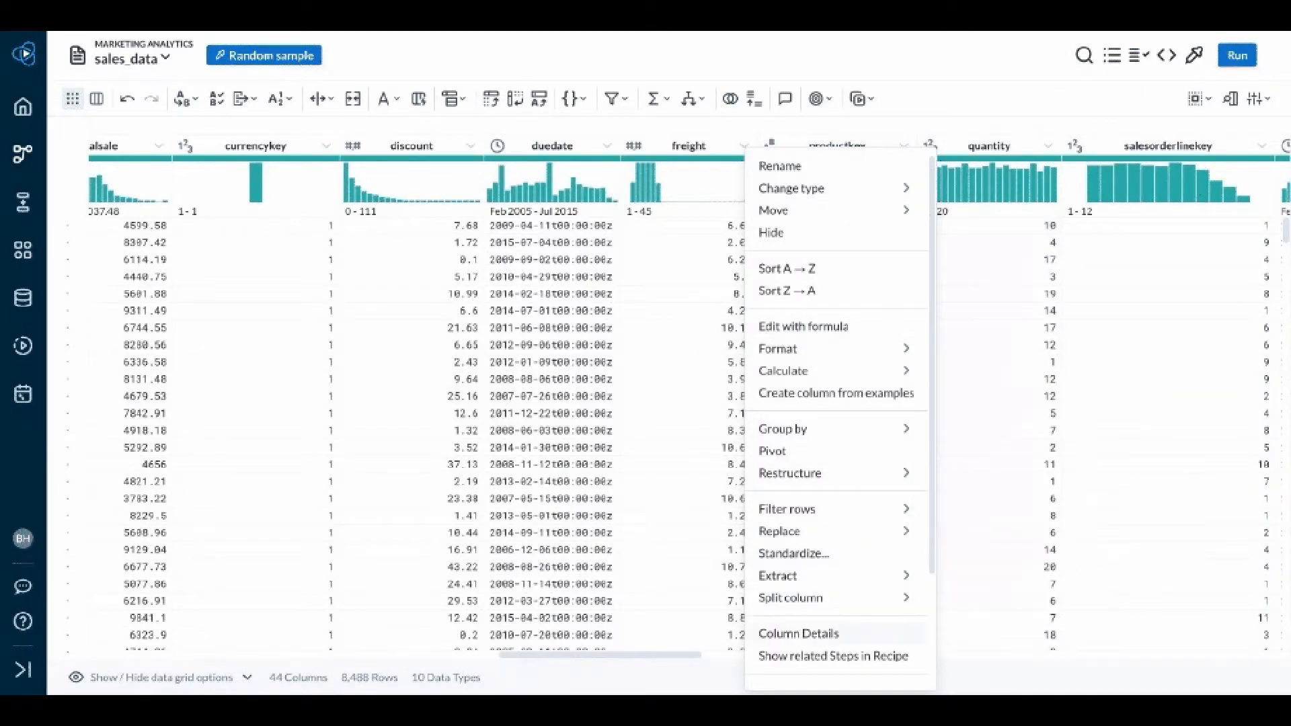
pyautogui.click(799, 633)
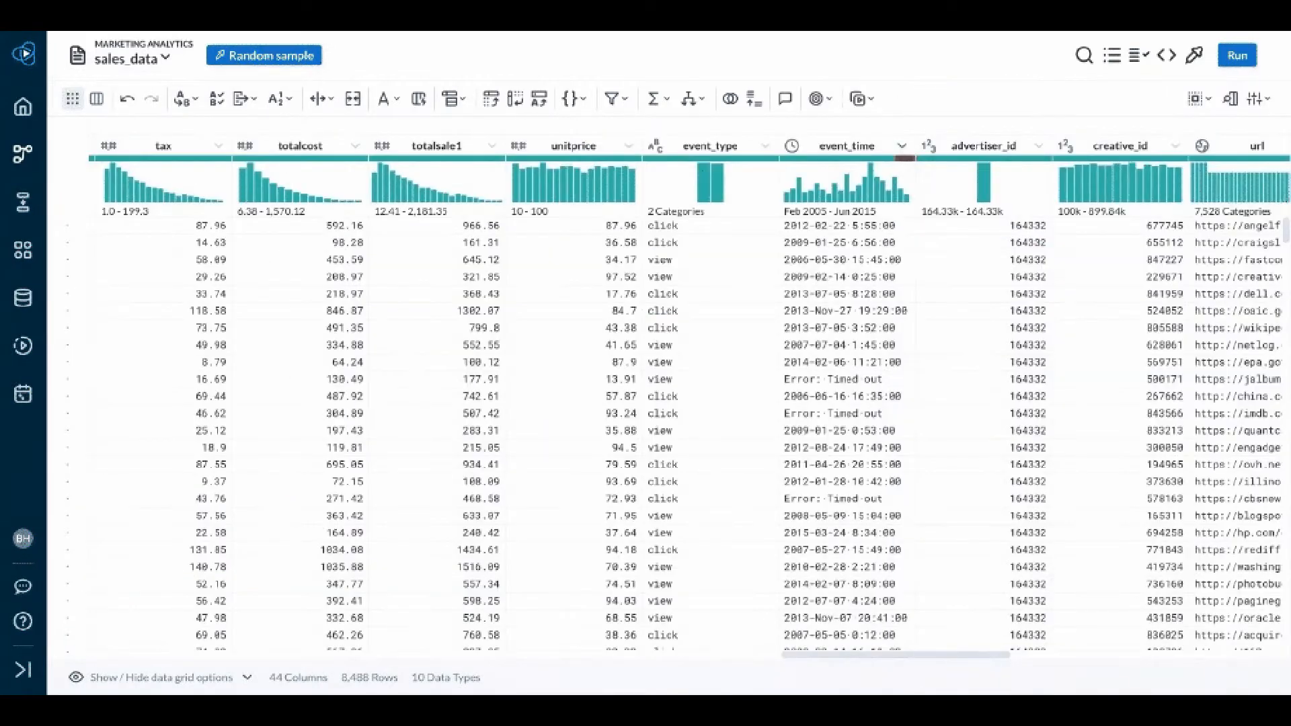
# - Open the event_time column's details, view the suggestions for its mismatched value "Error: Timed out", and close the details
pyautogui.click(902, 146)
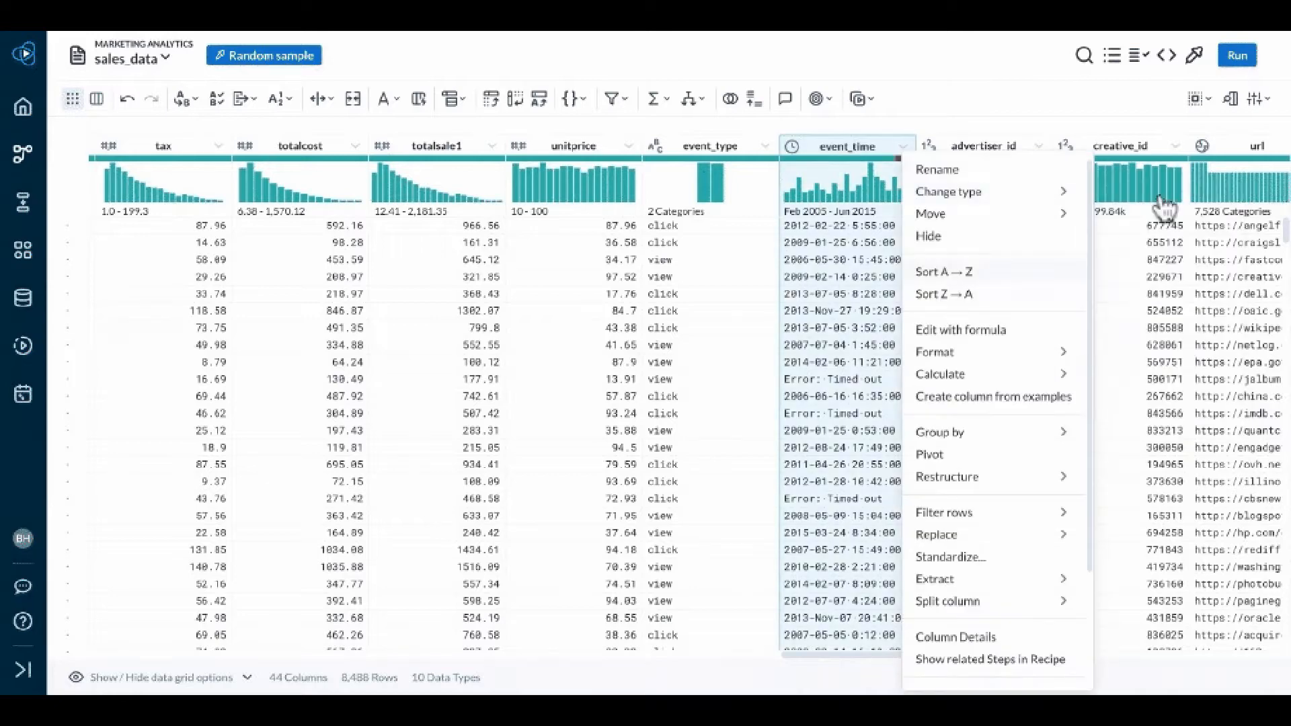
pyautogui.scroll(-3, 996, 403)
pyautogui.click(968, 499)
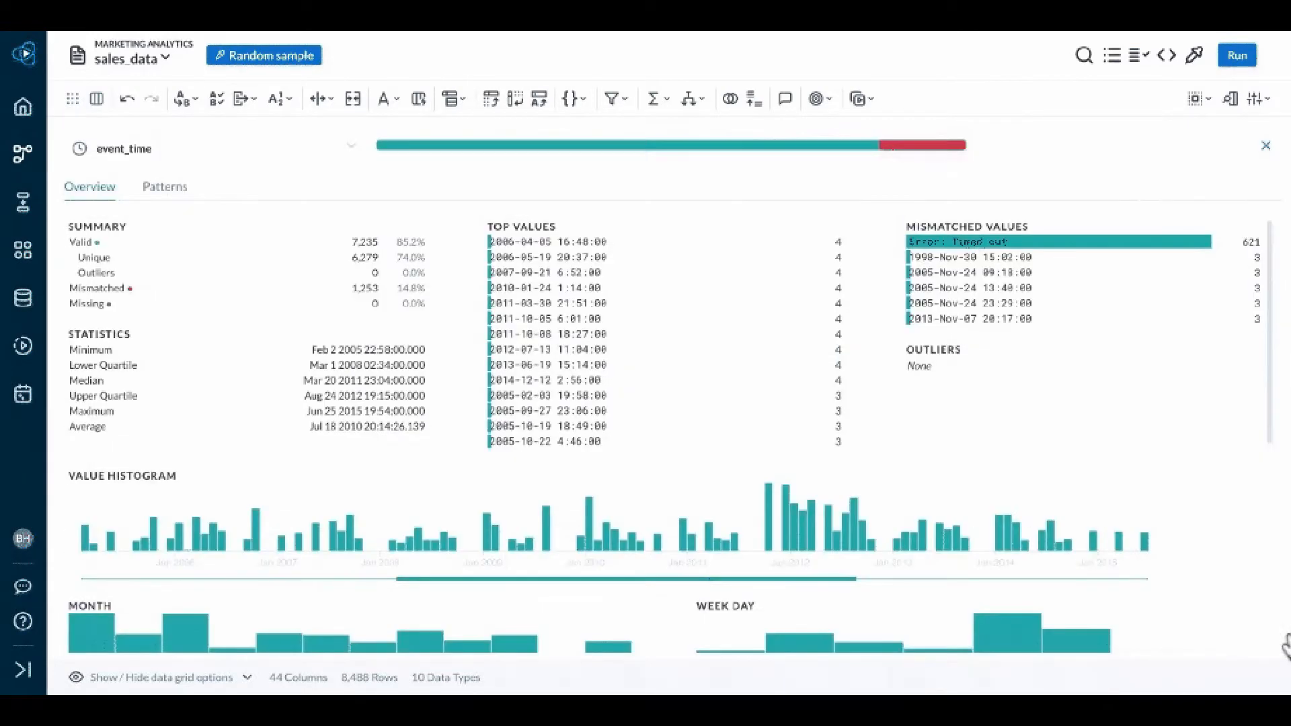
pyautogui.click(1009, 242)
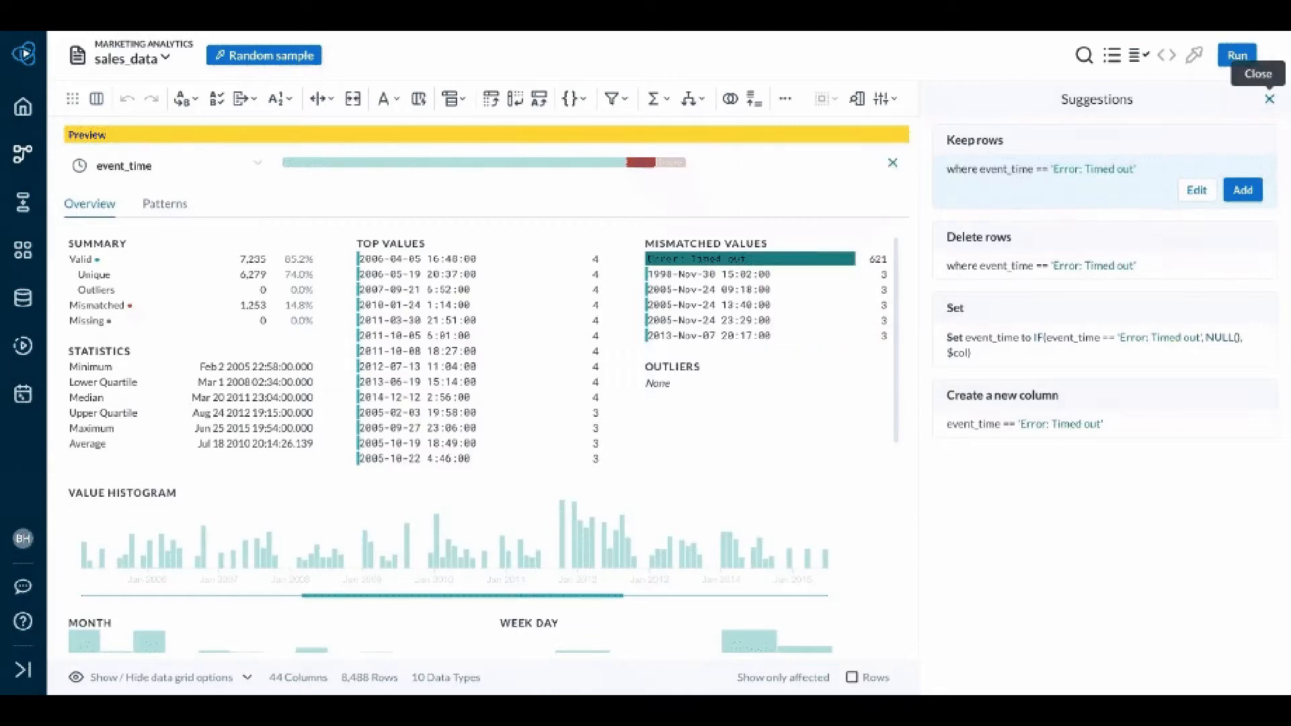
pyautogui.click(1270, 99)
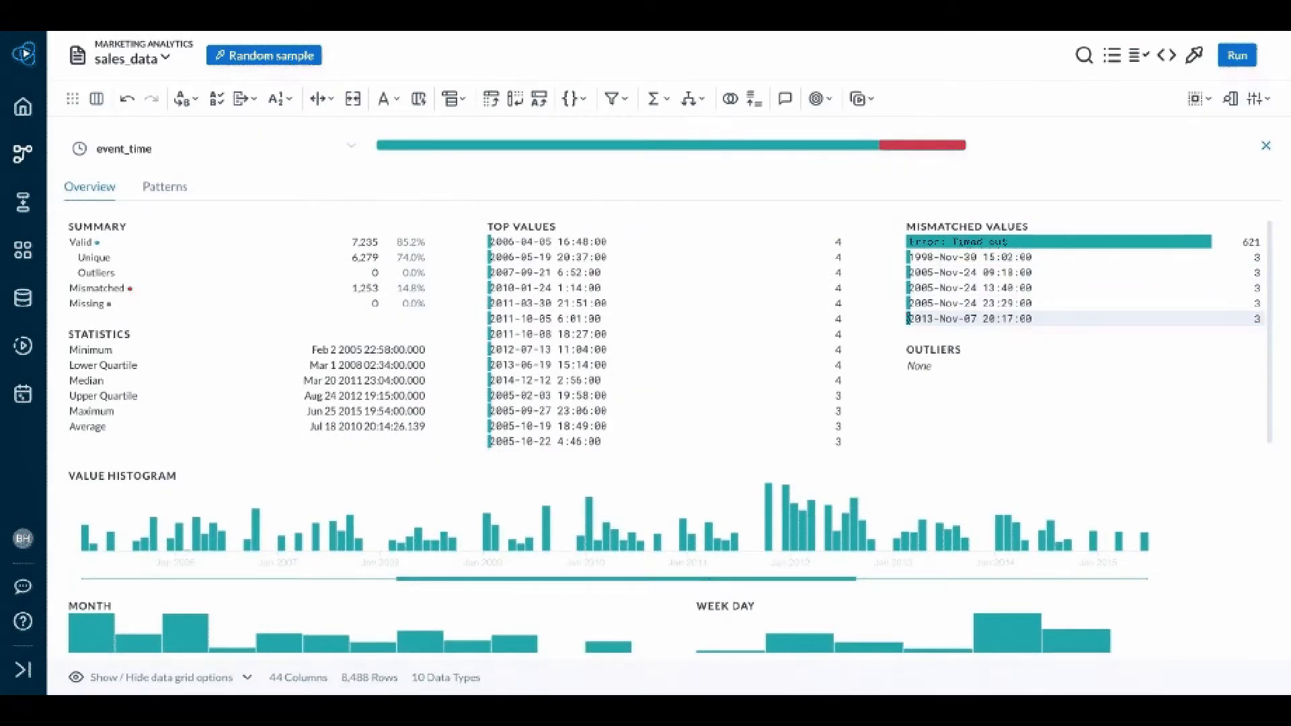
pyautogui.click(1265, 146)
# - Open the data quality rules and view rows failing the orderdate, discount and customerphone rules and passing the customeroccupation rule
pyautogui.click(1138, 55)
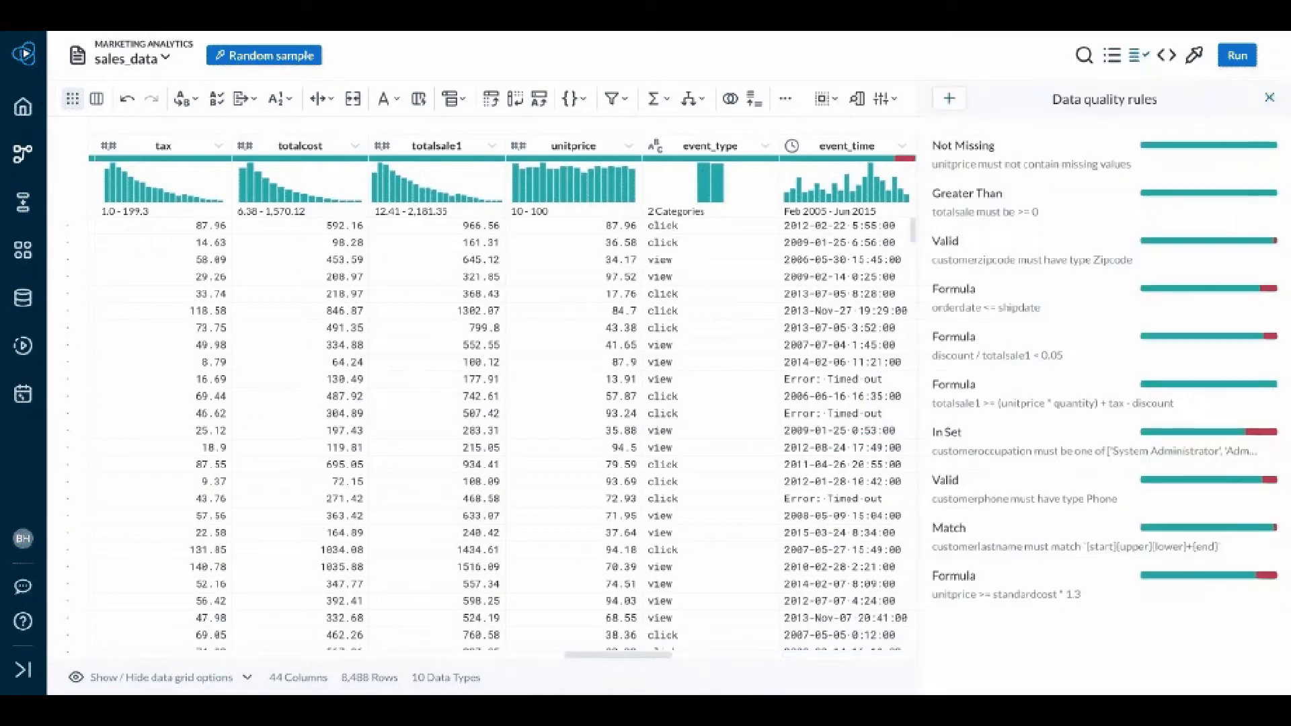
pyautogui.click(1269, 289)
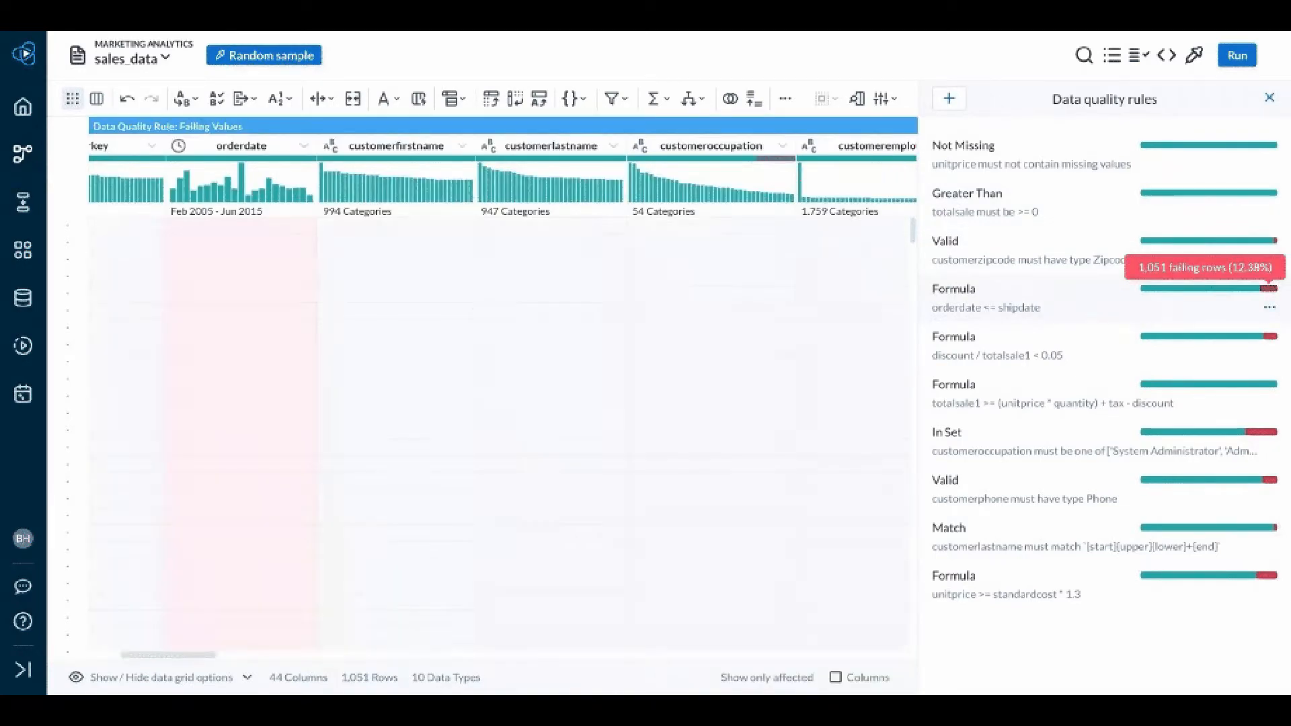
pyautogui.click(1270, 336)
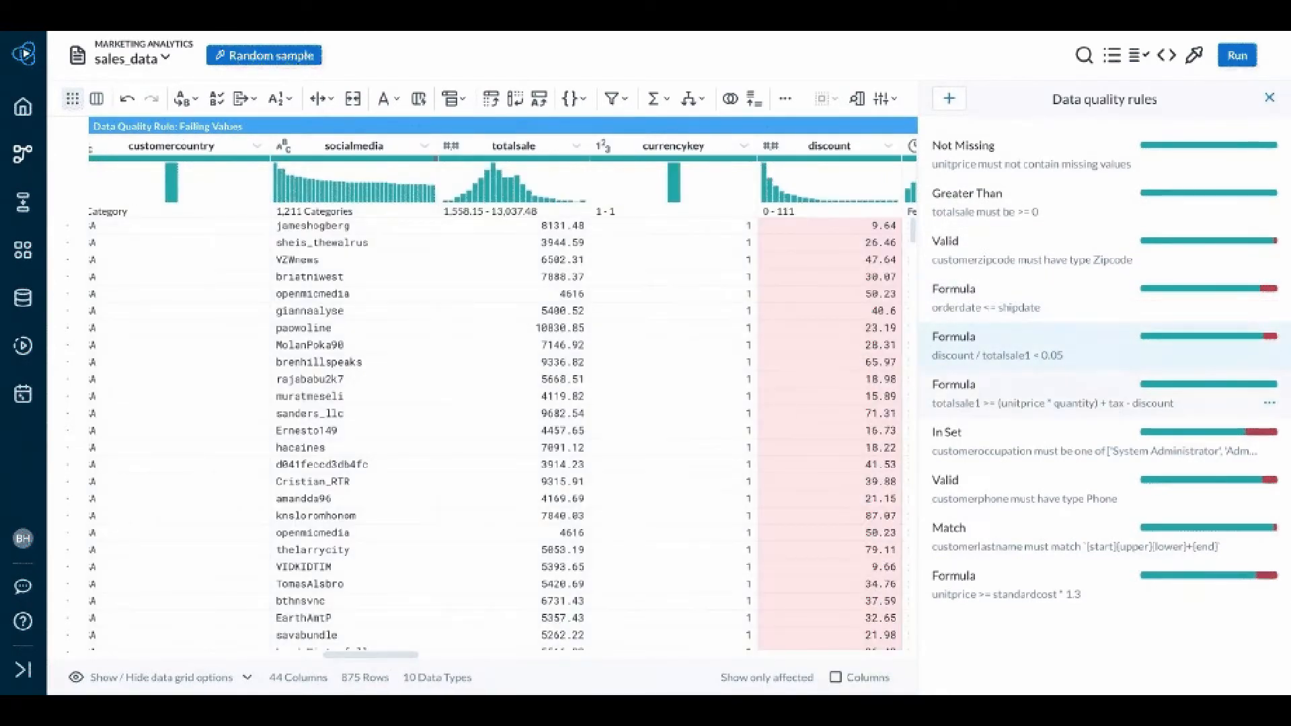
pyautogui.click(1194, 432)
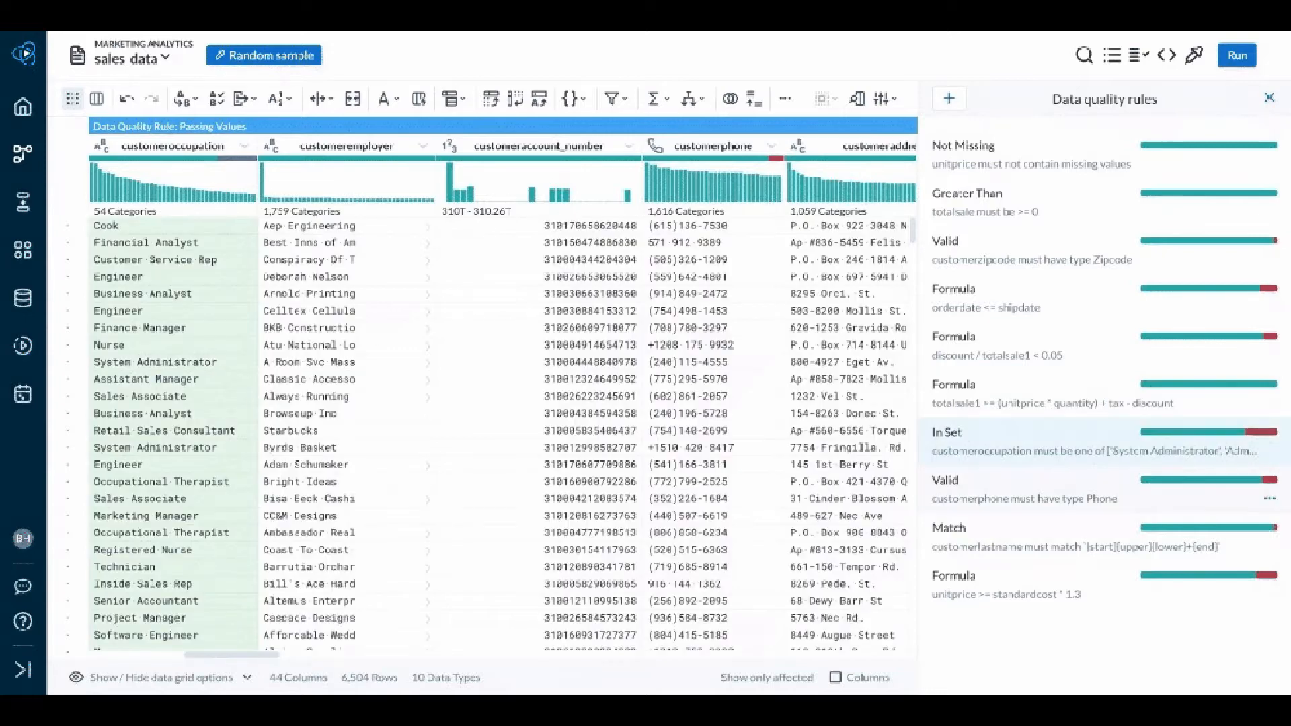
pyautogui.click(1270, 479)
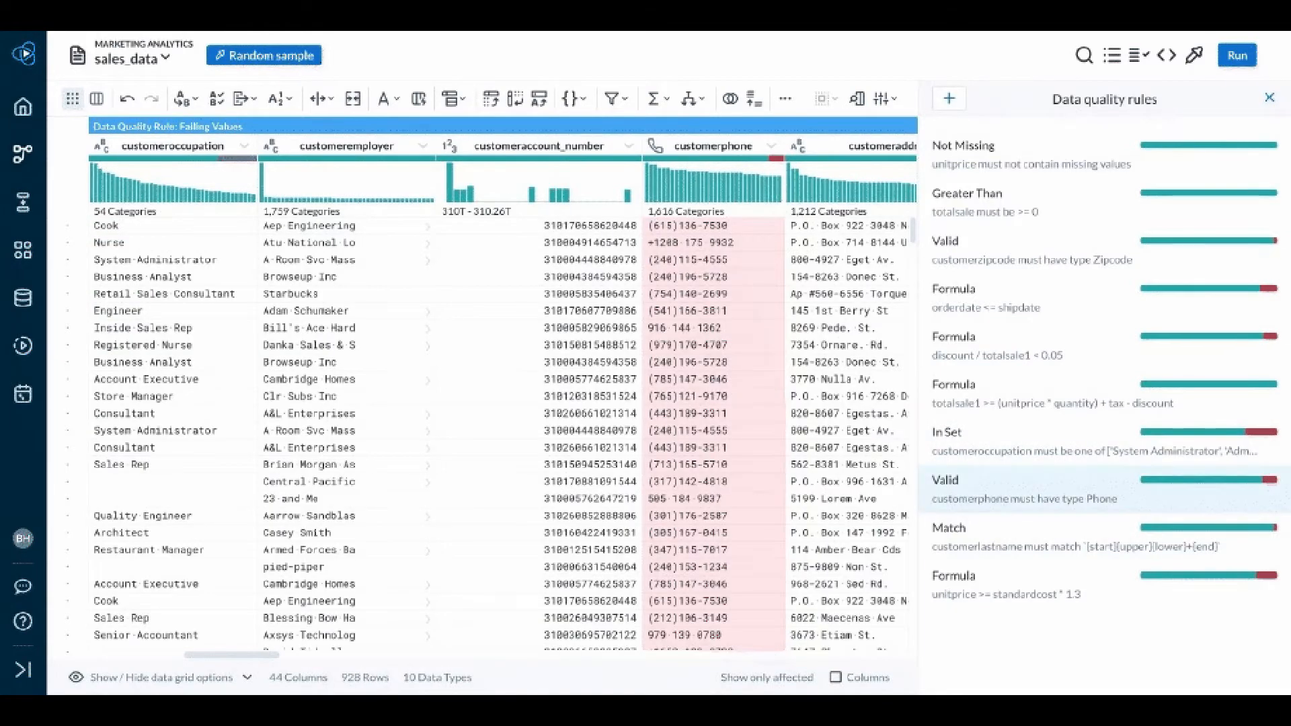
pyautogui.click(836, 678)
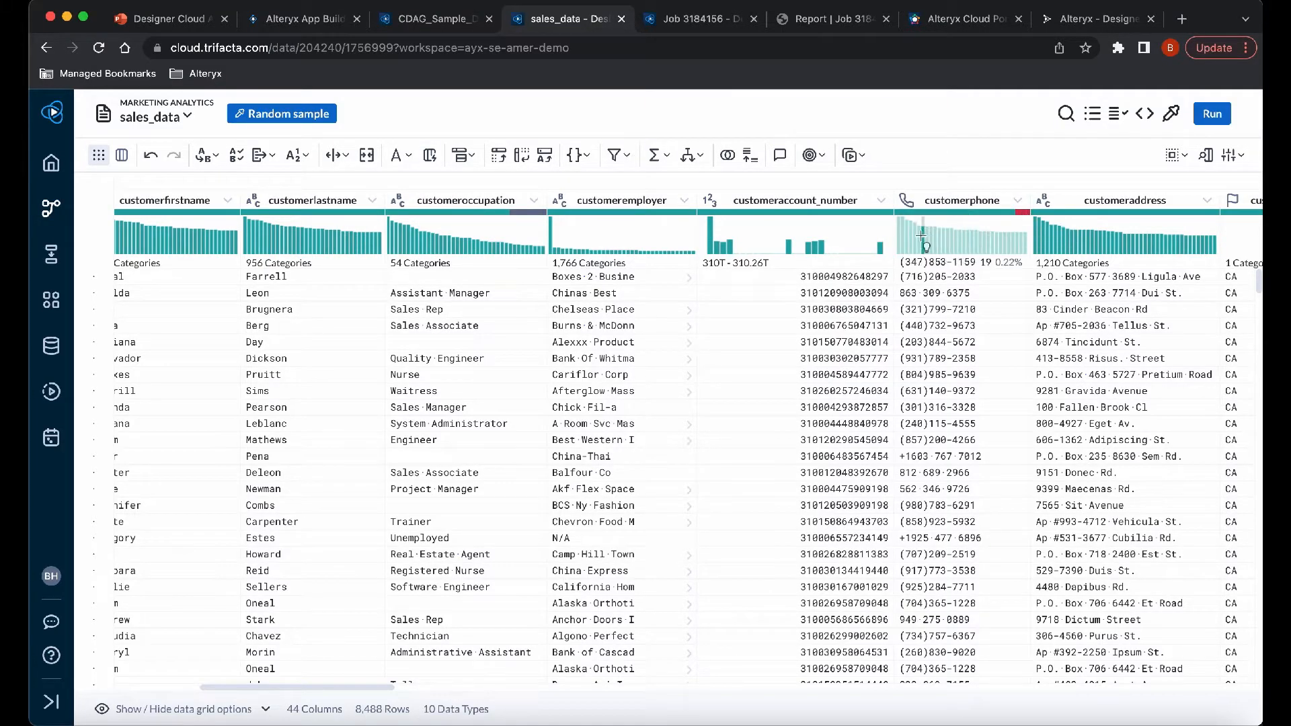
# - Examine the freight column's details, including its mismatched values, outliers and histogram, and return to the data grid
pyautogui.hscroll(10, 960, 246)
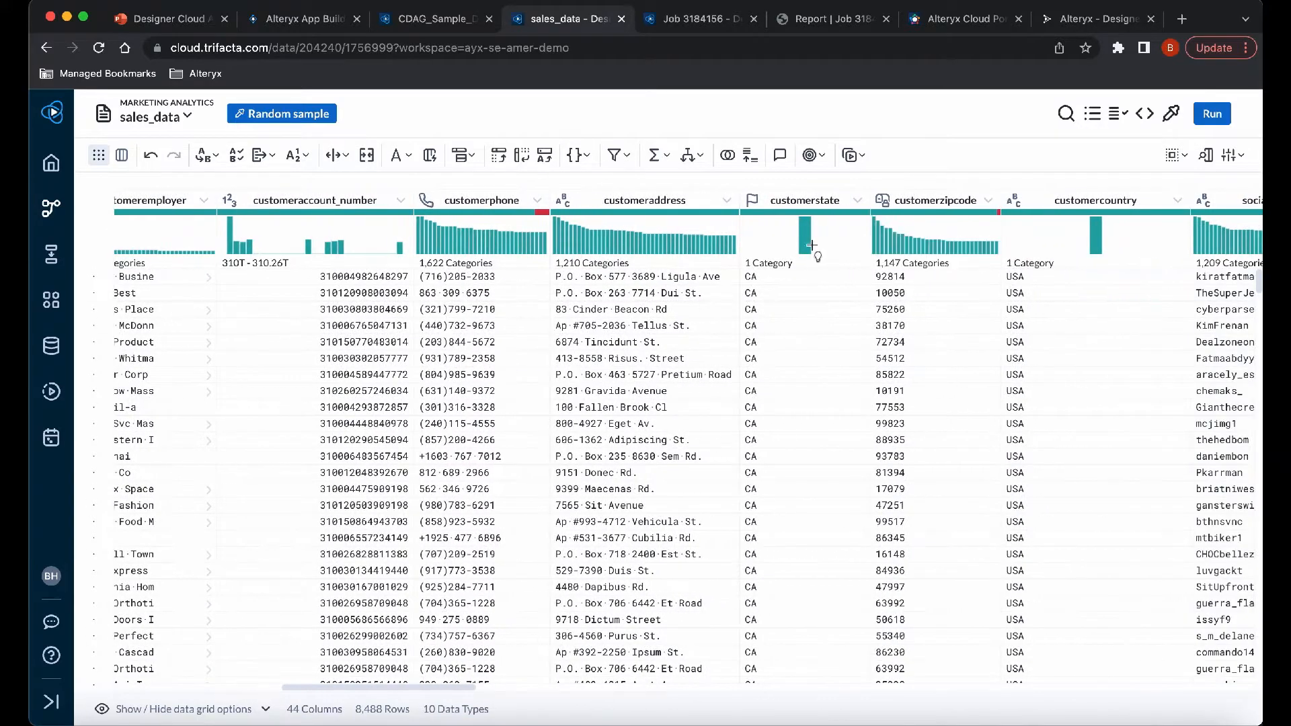
pyautogui.hscroll(8, 951, 261)
pyautogui.hscroll(2, 951, 264)
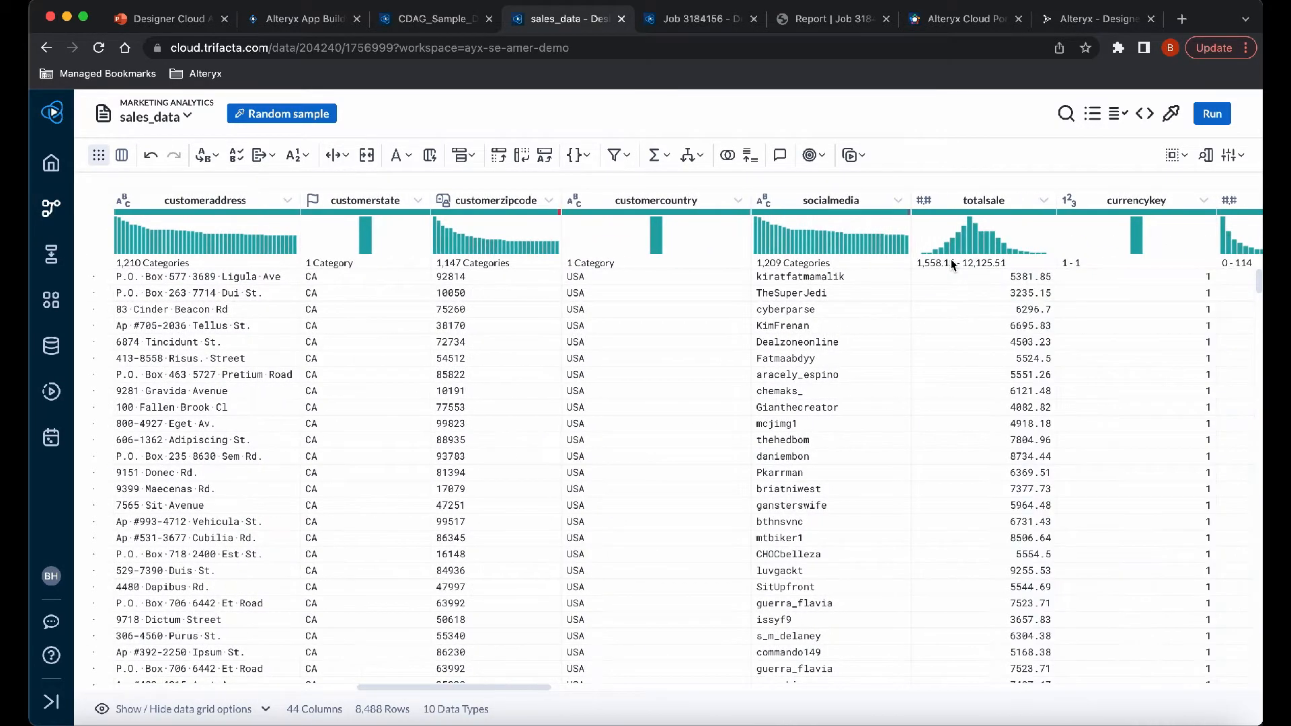
pyautogui.hscroll(20, 992, 241)
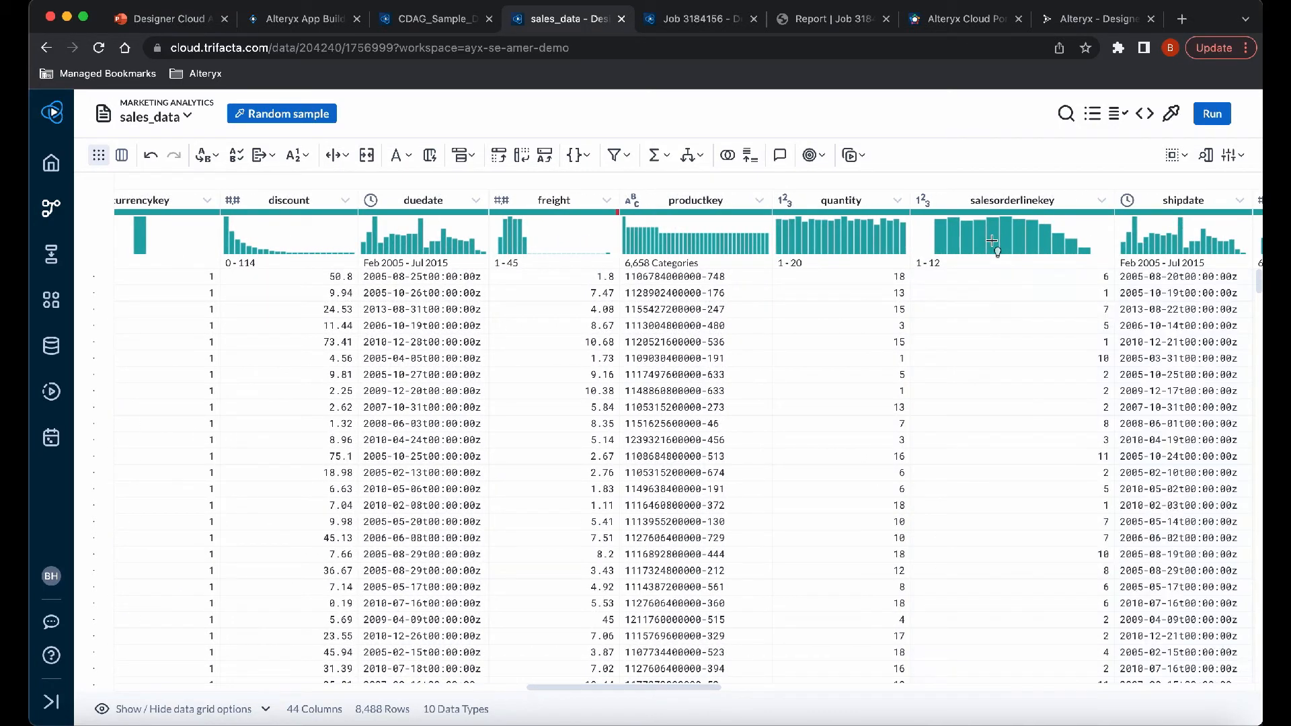
pyautogui.click(608, 202)
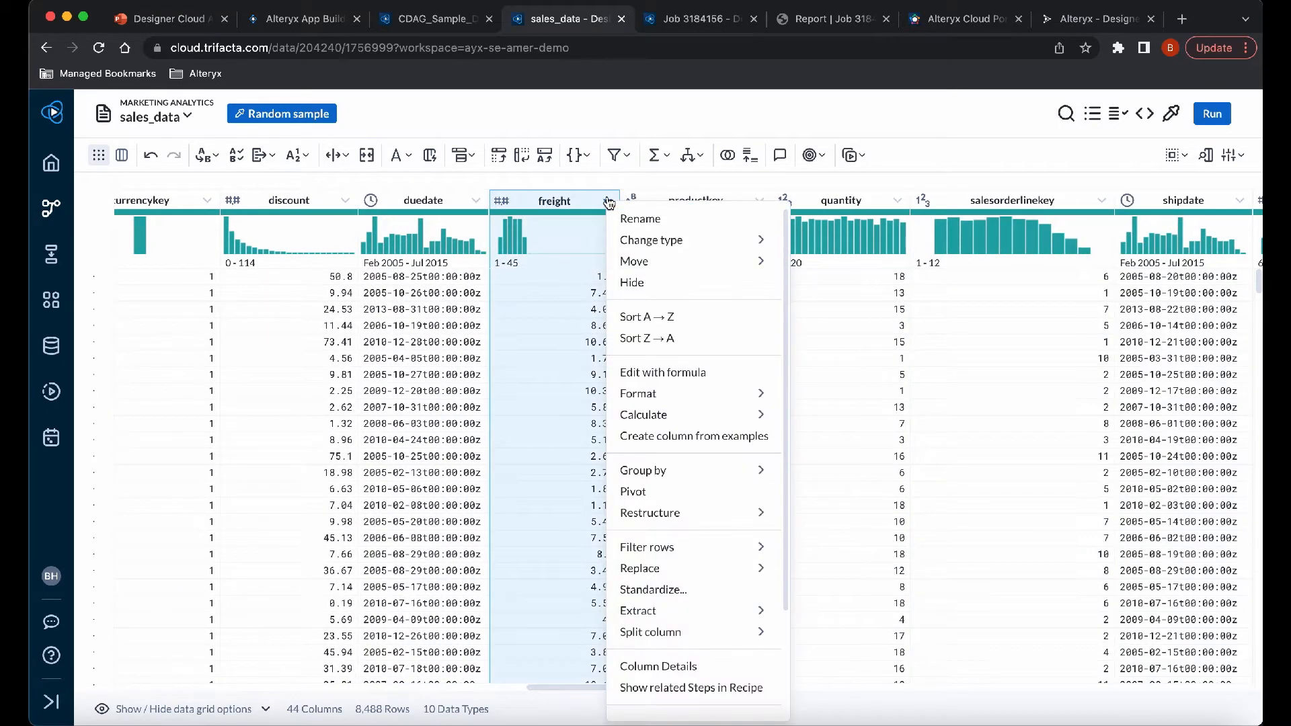
pyautogui.scroll(-1, 657, 344)
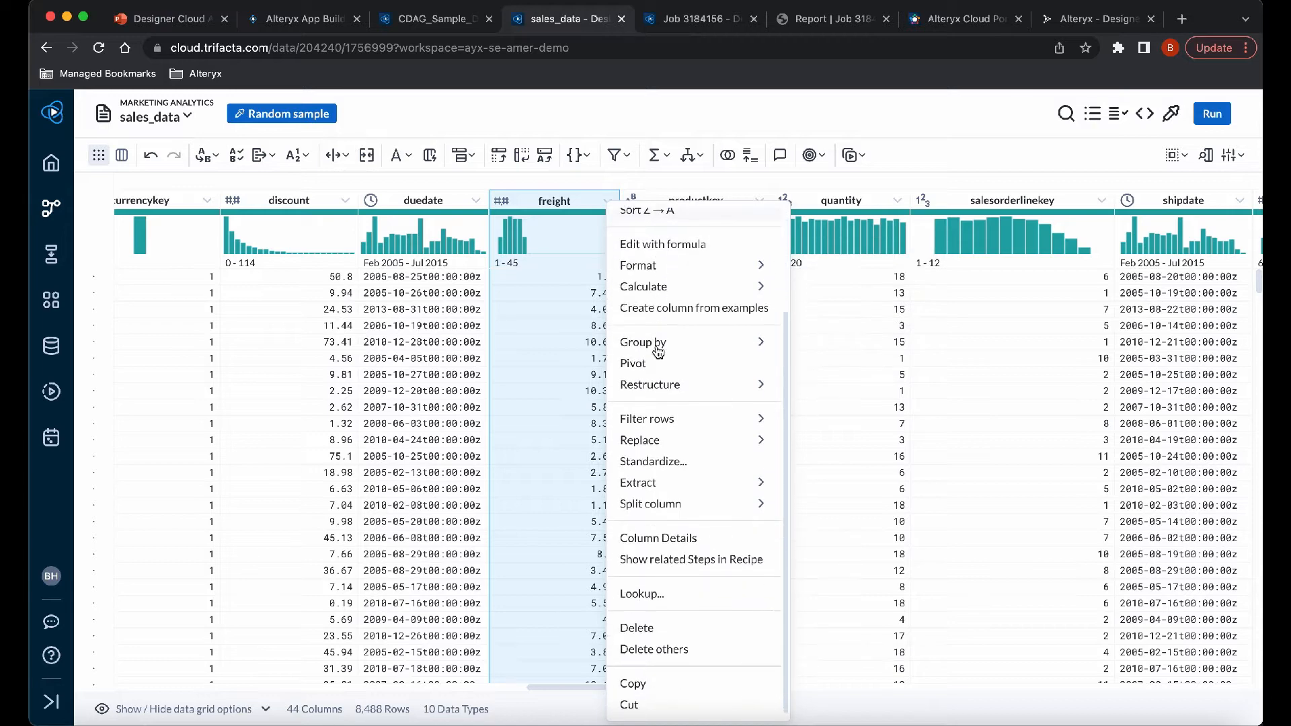
pyautogui.click(668, 540)
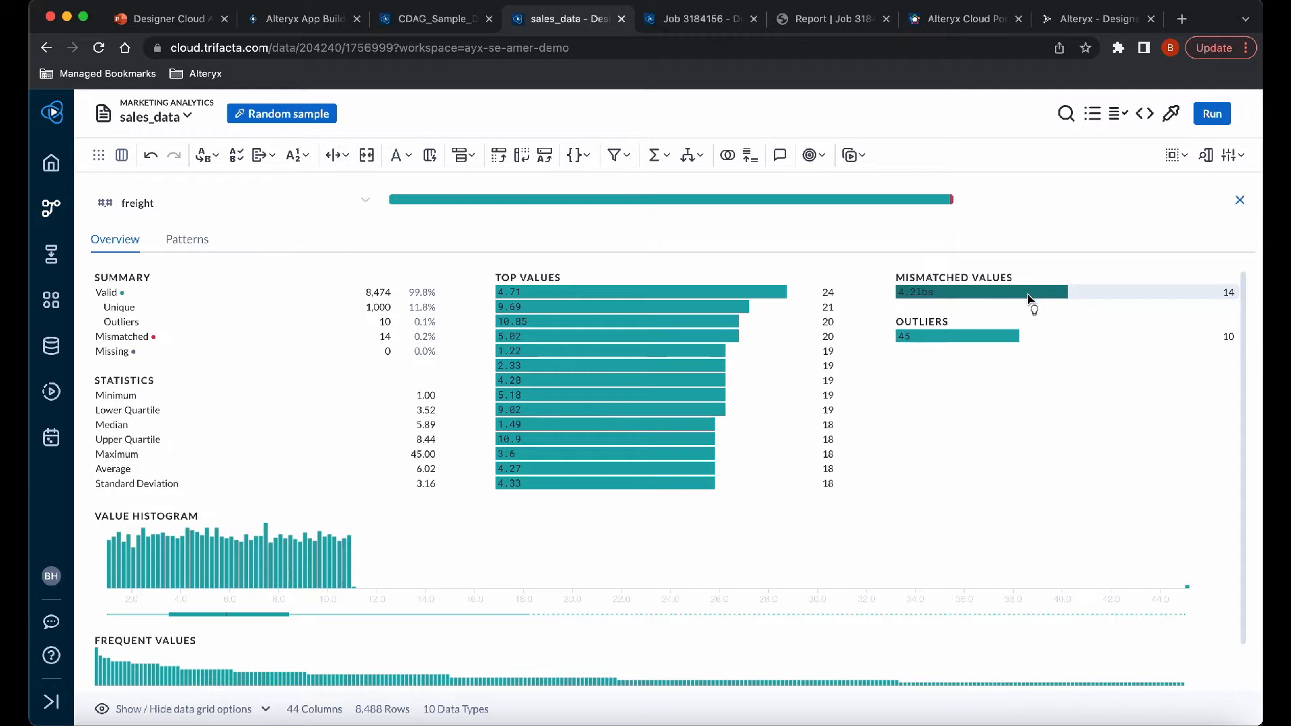
pyautogui.scroll(-2, 1024, 312)
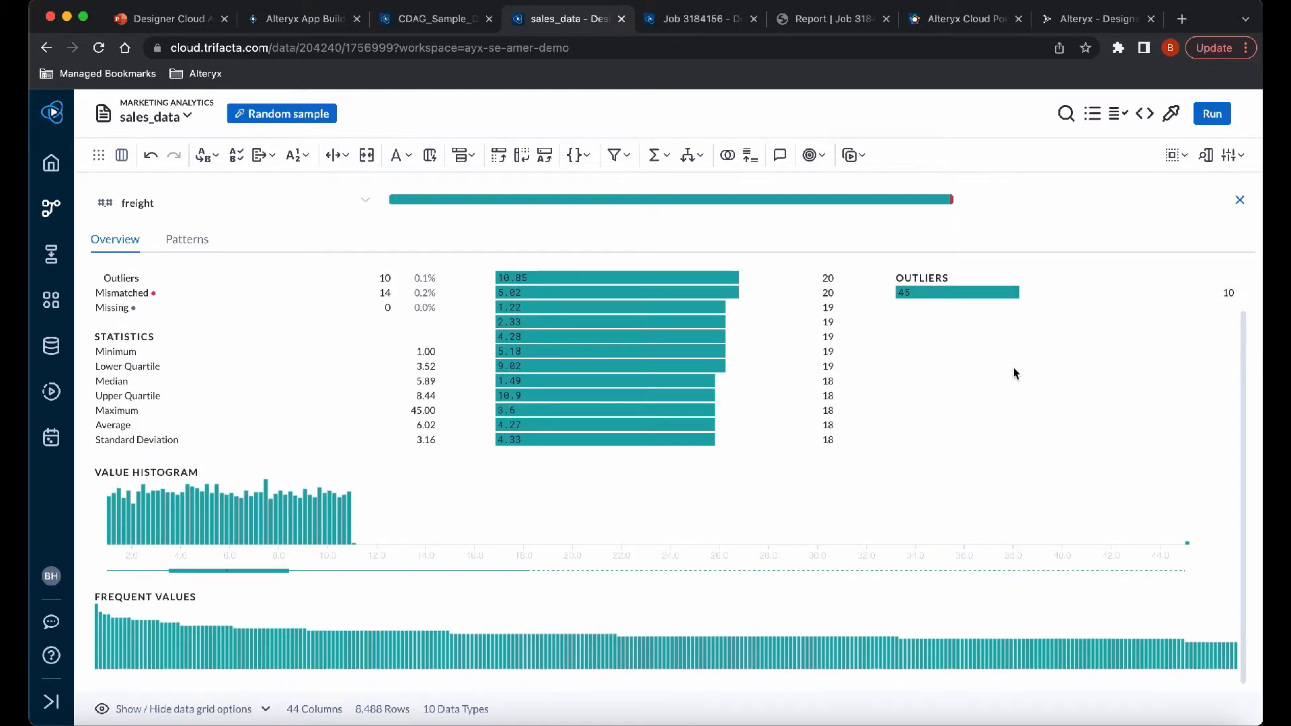
pyautogui.scroll(2, 1014, 370)
pyautogui.click(98, 155)
# - Open the event_time column's details to examine its mismatched values and value patterns
pyautogui.hscroll(15, 896, 380)
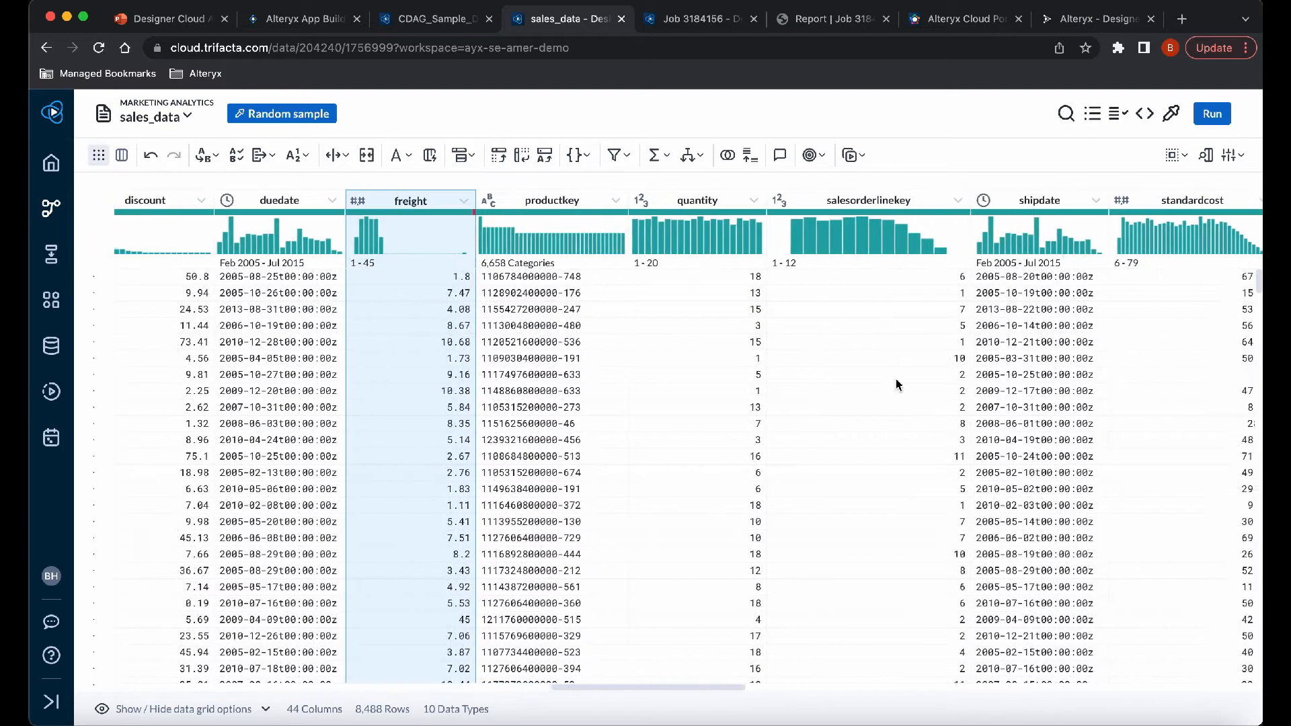
pyautogui.hscroll(10, 896, 382)
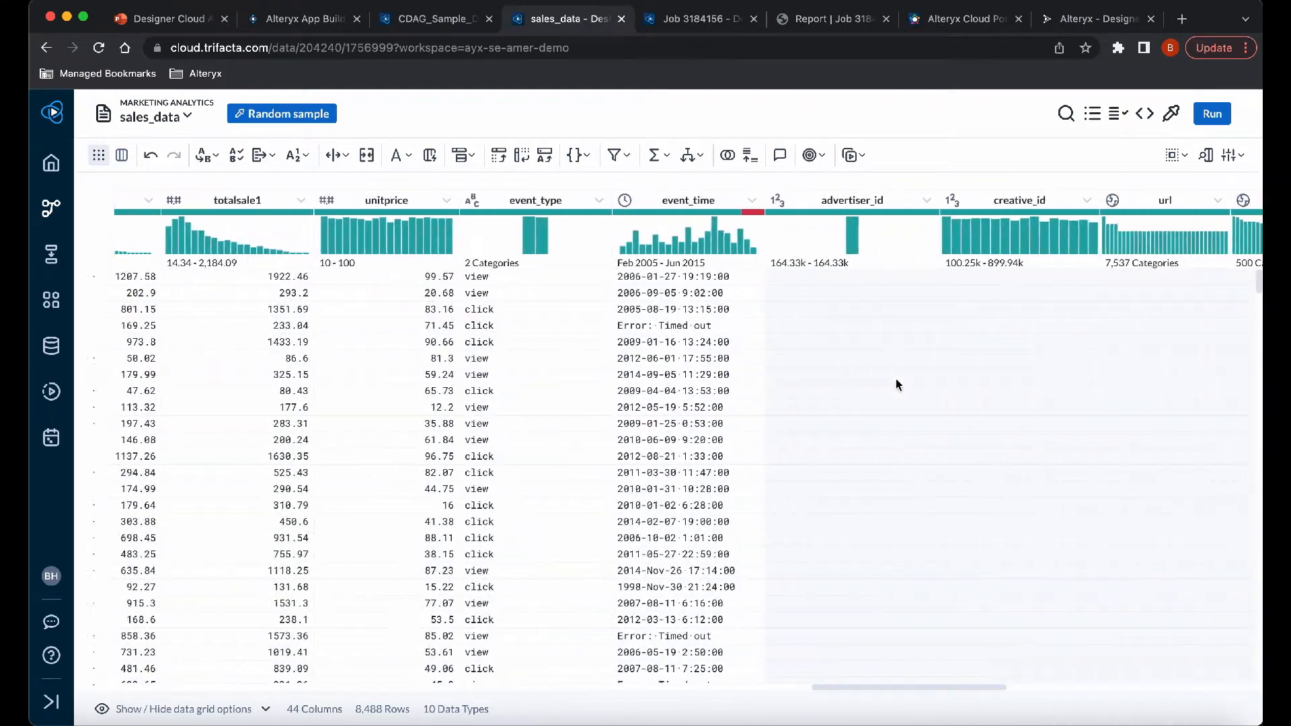
pyautogui.click(726, 200)
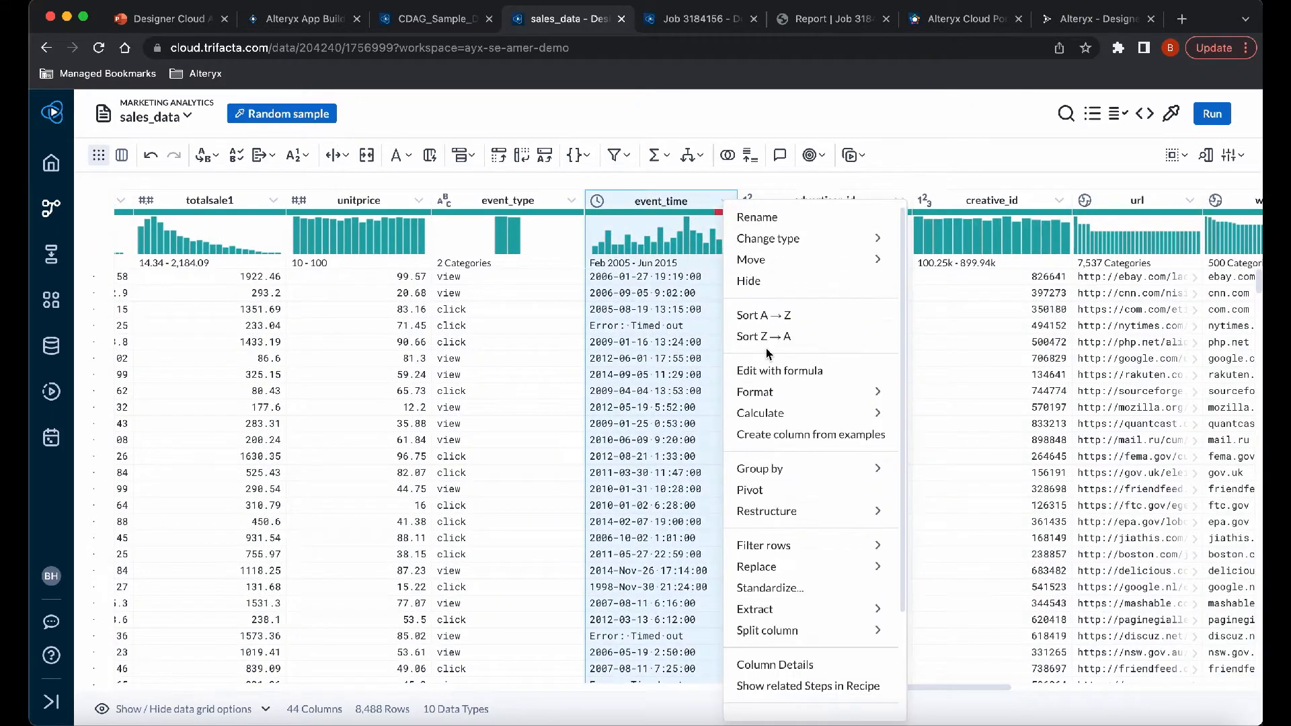
pyautogui.scroll(-1, 793, 542)
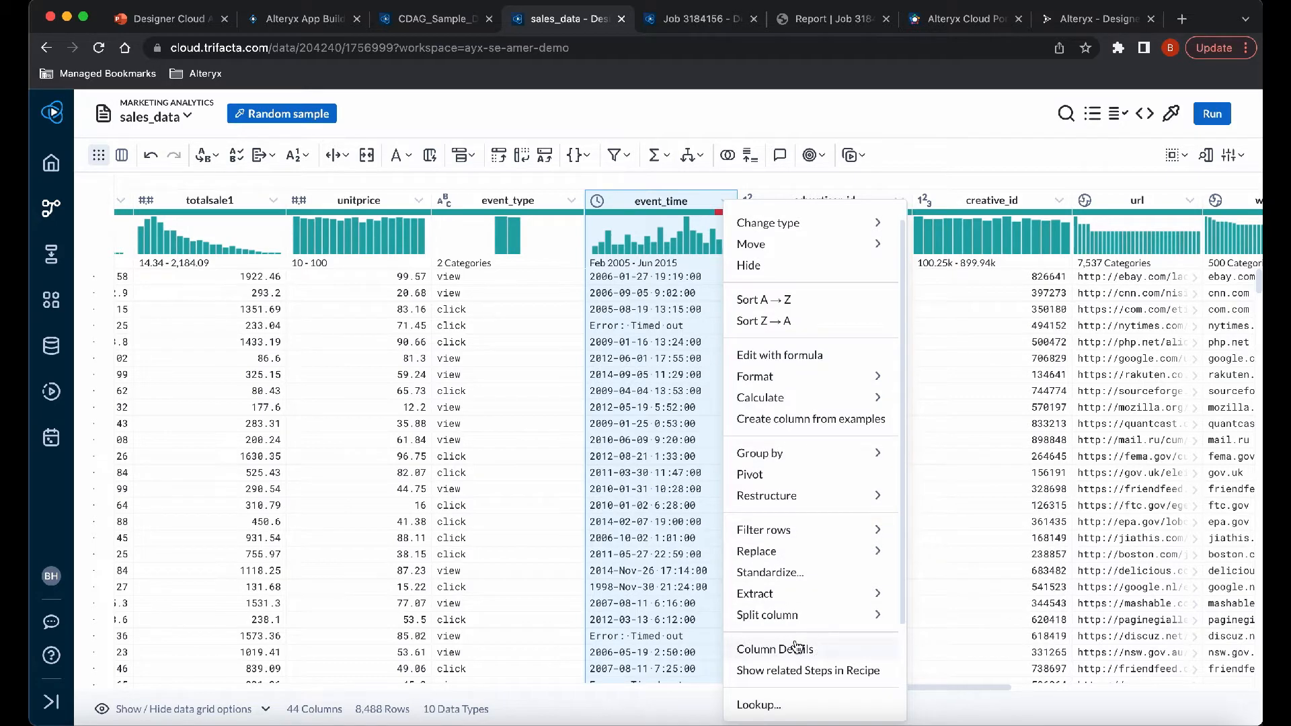
pyautogui.click(796, 648)
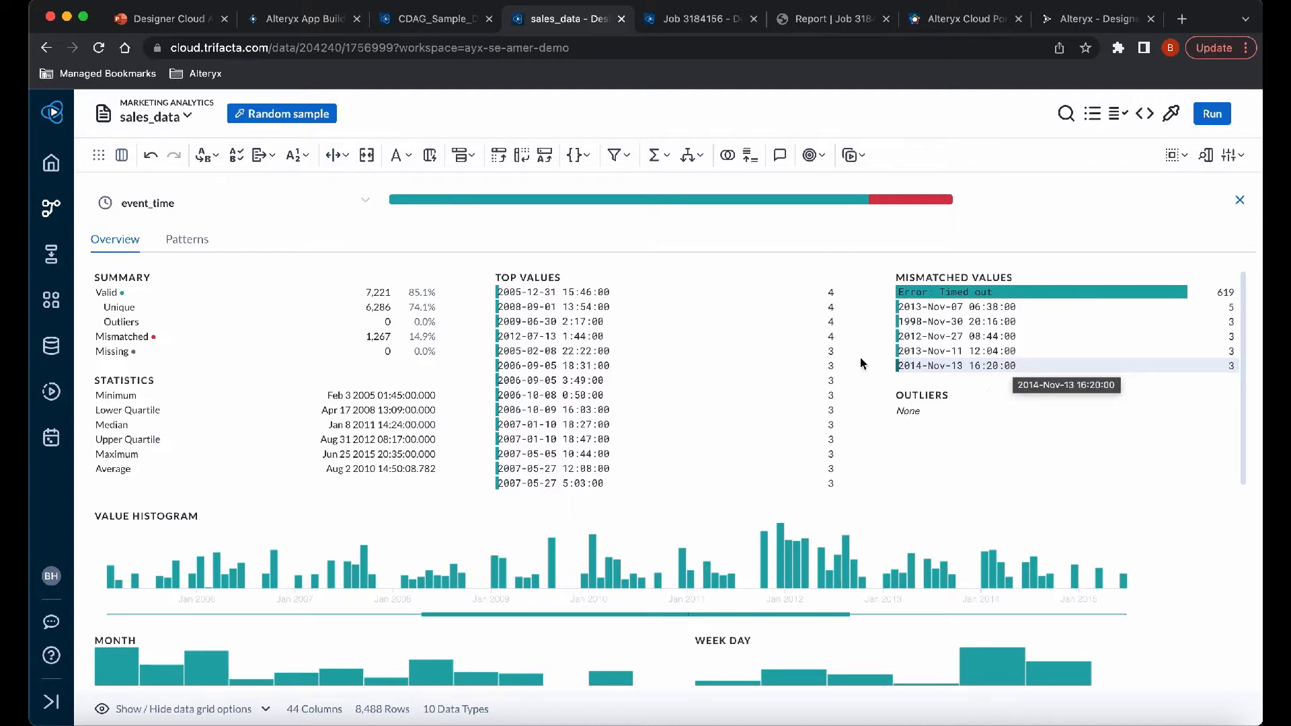
pyautogui.click(199, 246)
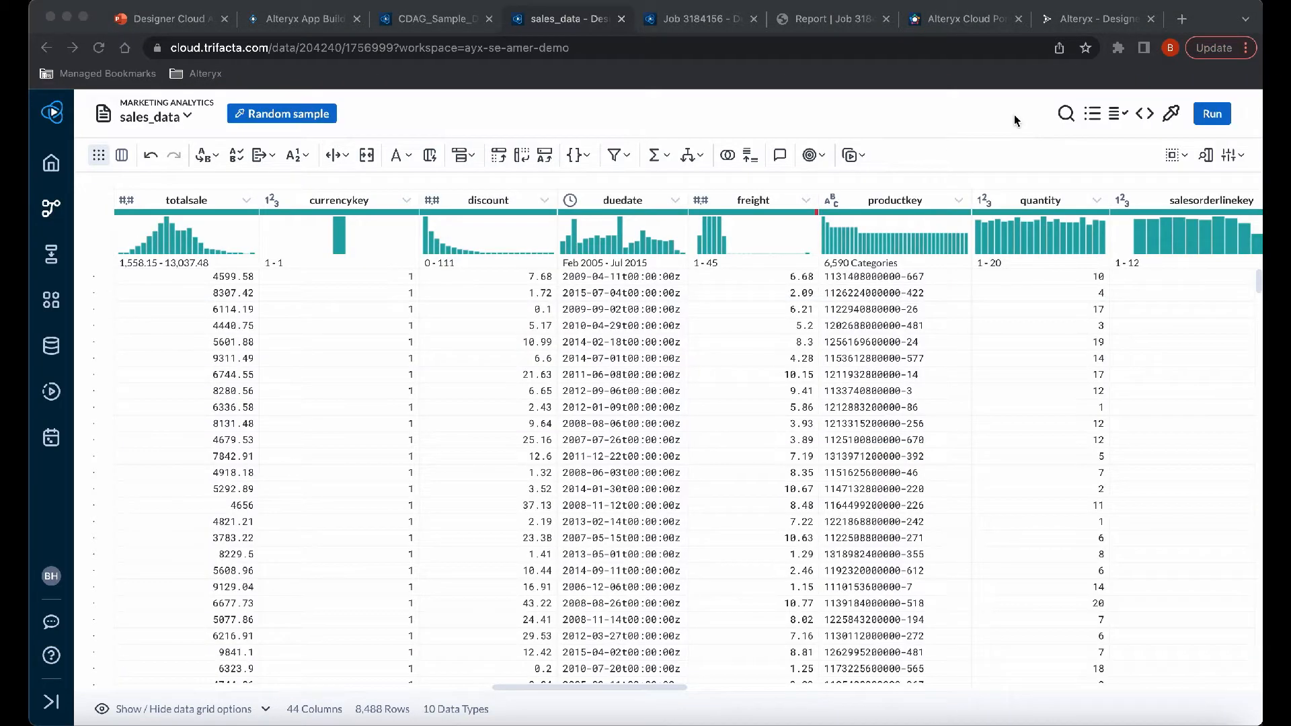
# - Open the data quality rules for sales_data and review the defined formula rules
pyautogui.click(1117, 118)
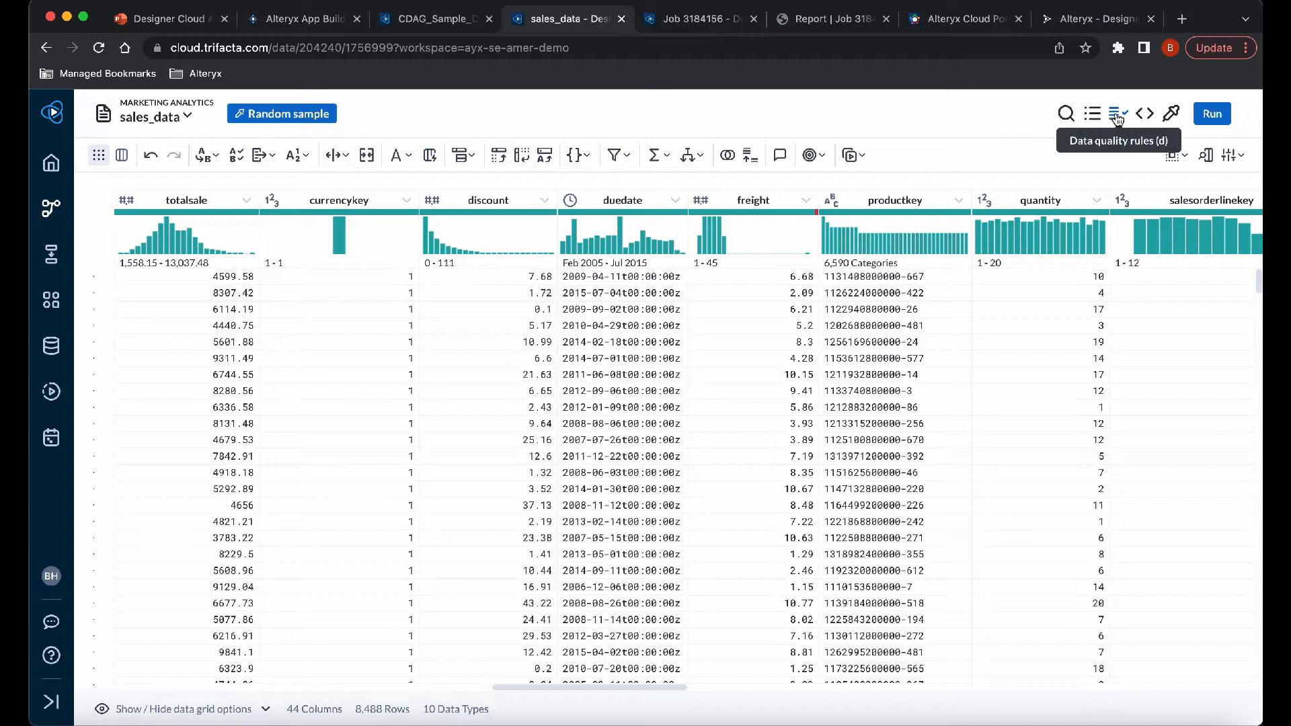
pyautogui.click(1117, 118)
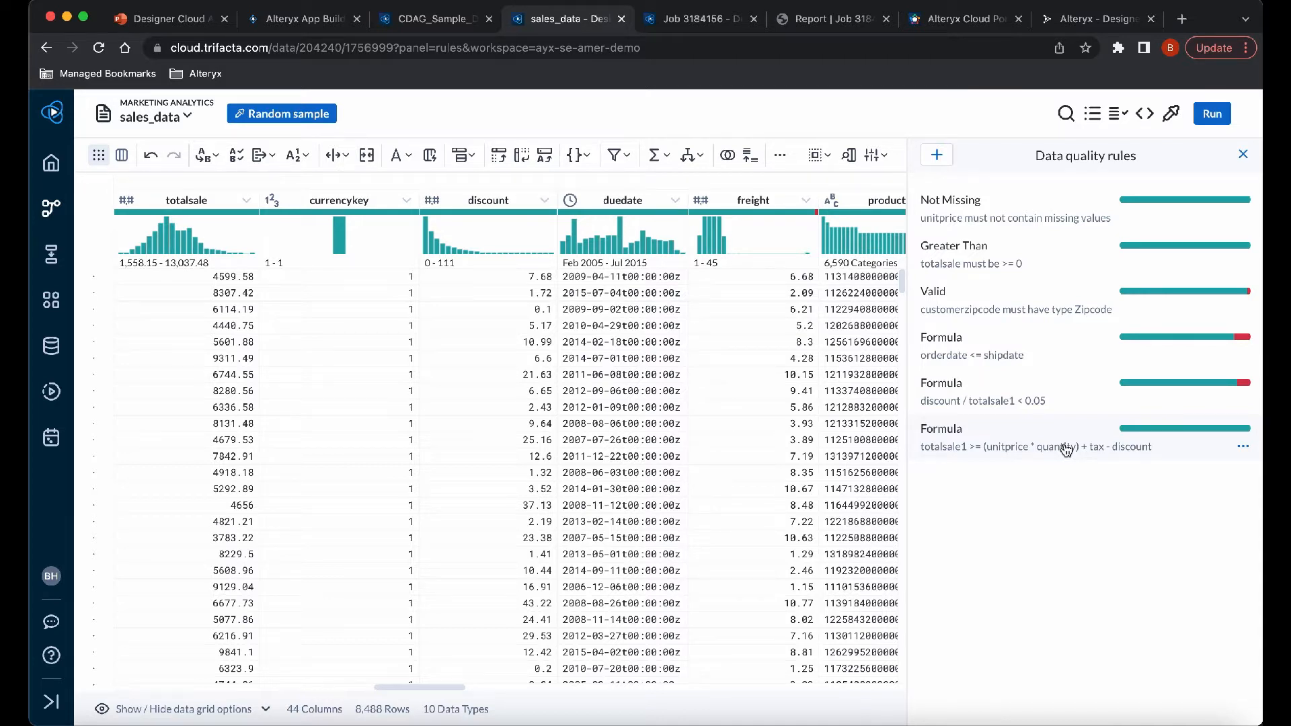
# - Open the suggested data quality rules and review them down to the customer column suggestions
pyautogui.click(936, 156)
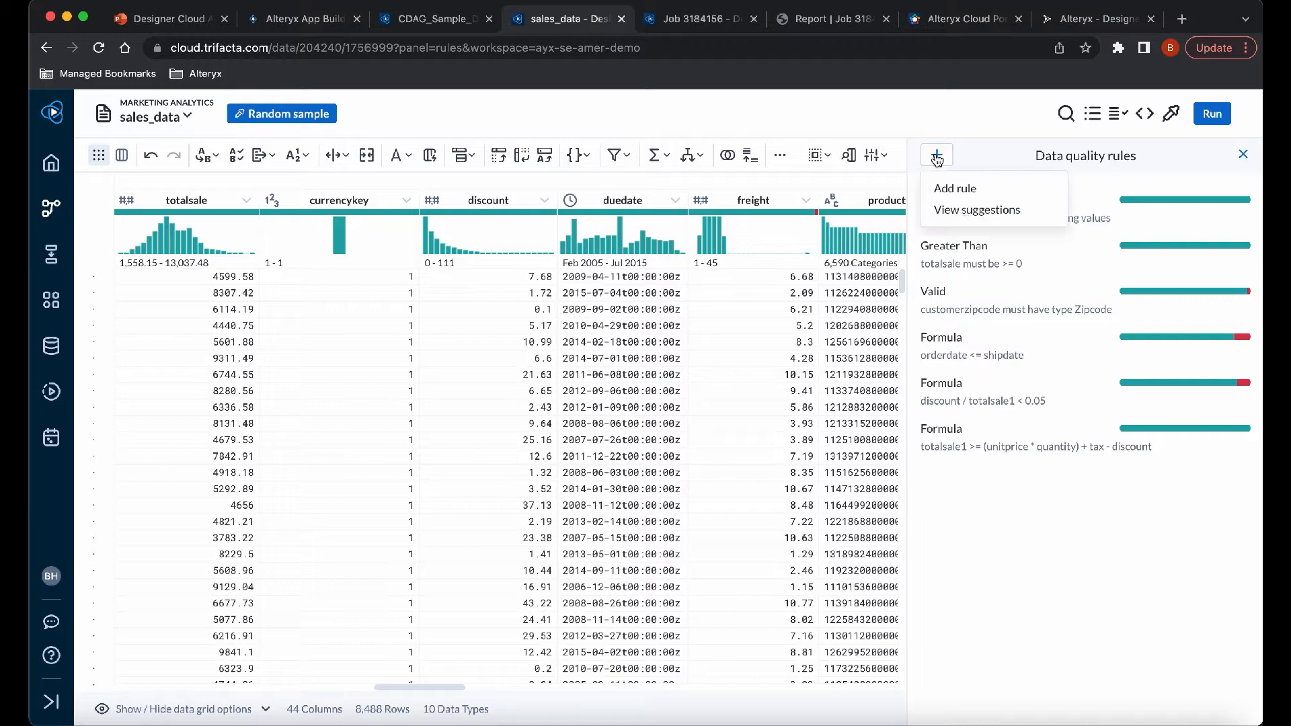
pyautogui.click(969, 211)
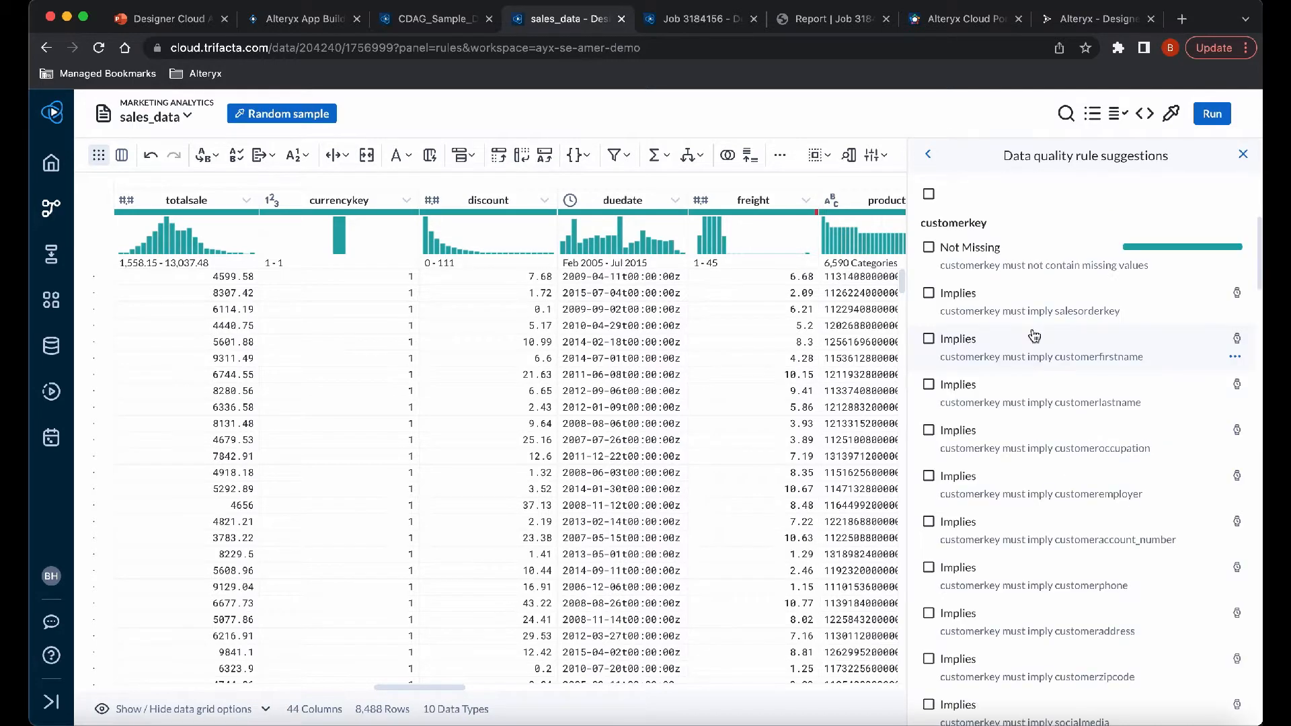
pyautogui.scroll(-5, 1064, 444)
pyautogui.scroll(-3, 1064, 444)
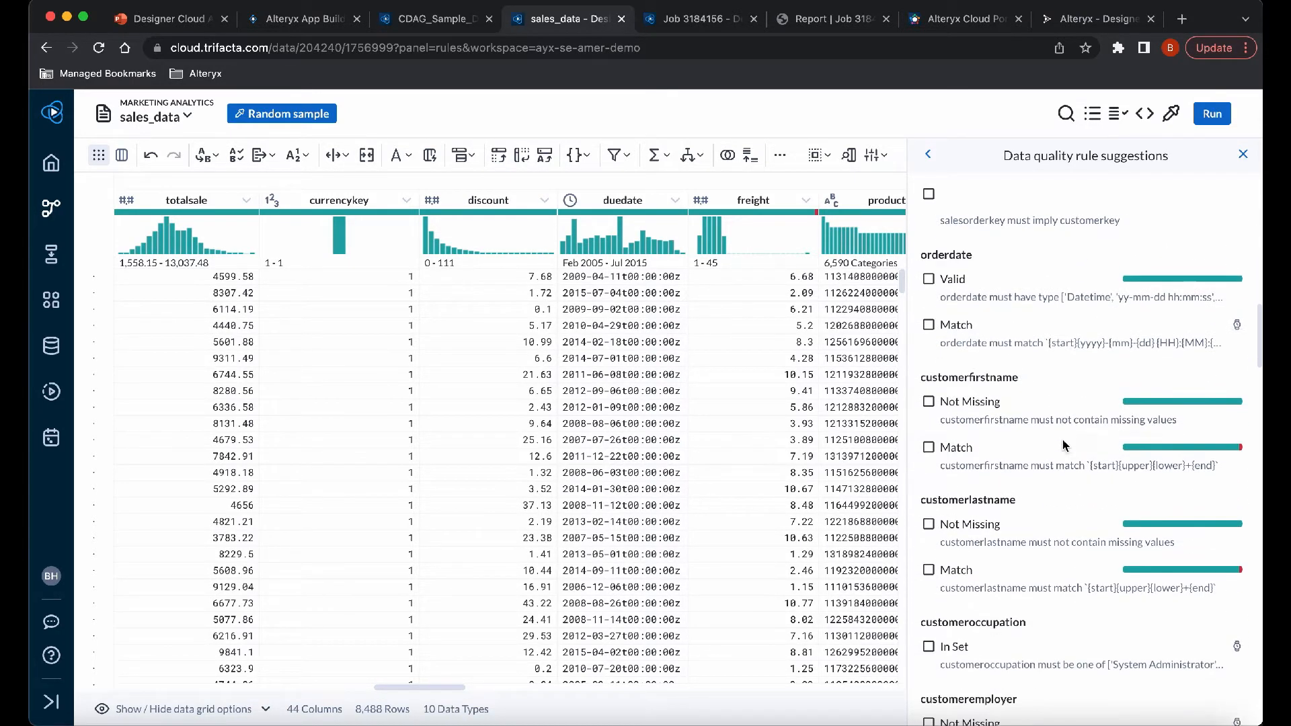
pyautogui.scroll(-2, 1062, 439)
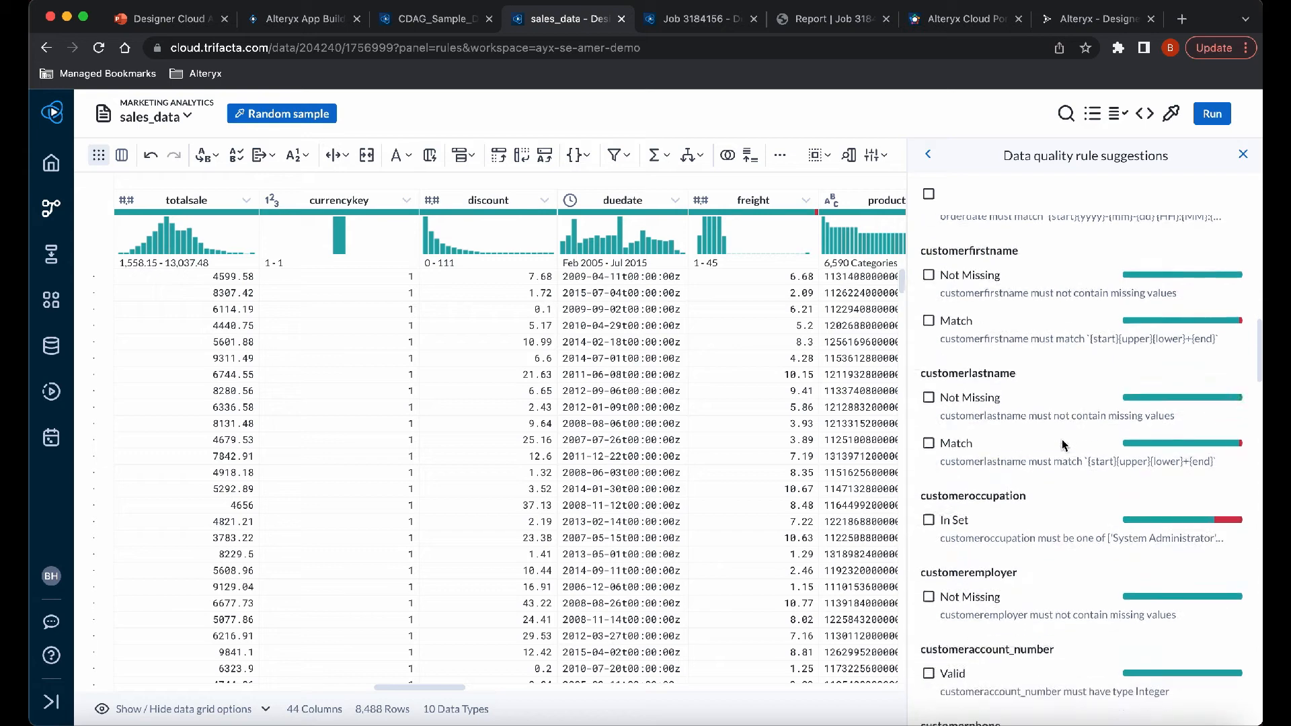
# - Add the suggested customerlastname Match, customeroccupation In Set and customerphone Valid rules, and return to the data quality rules list
pyautogui.click(929, 383)
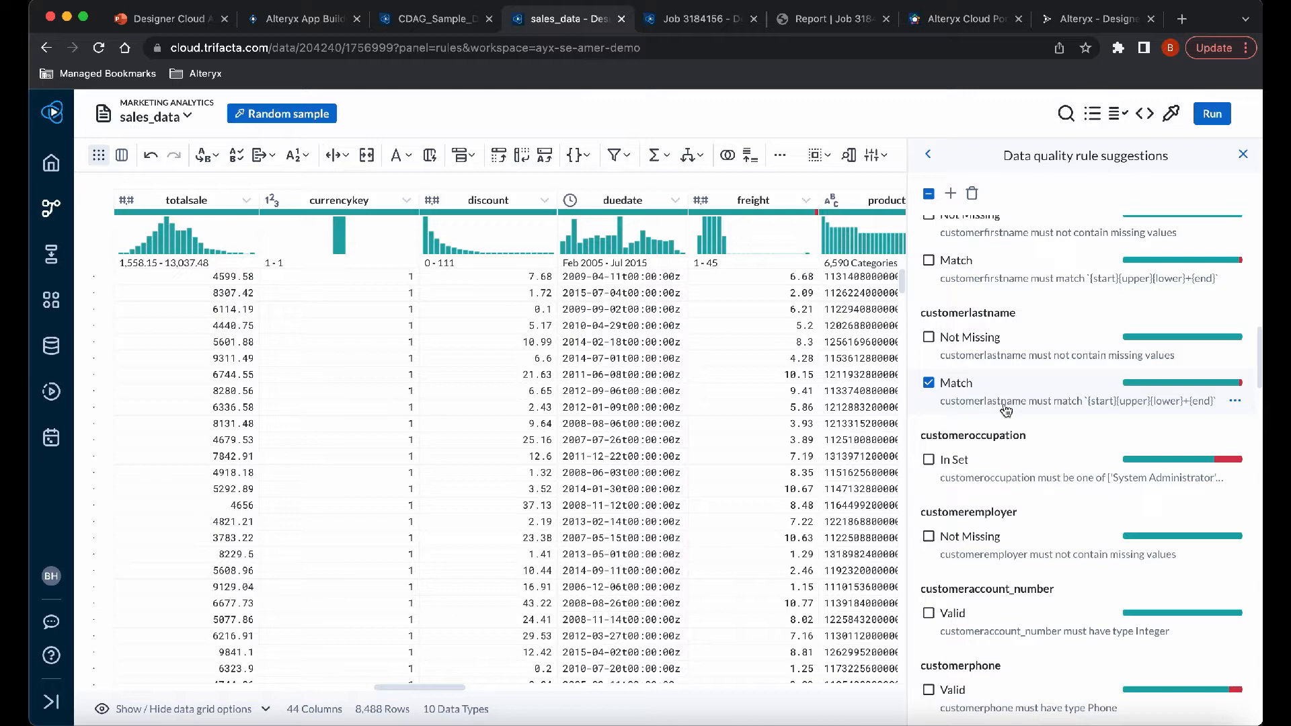
pyautogui.scroll(-1, 996, 466)
pyautogui.click(928, 407)
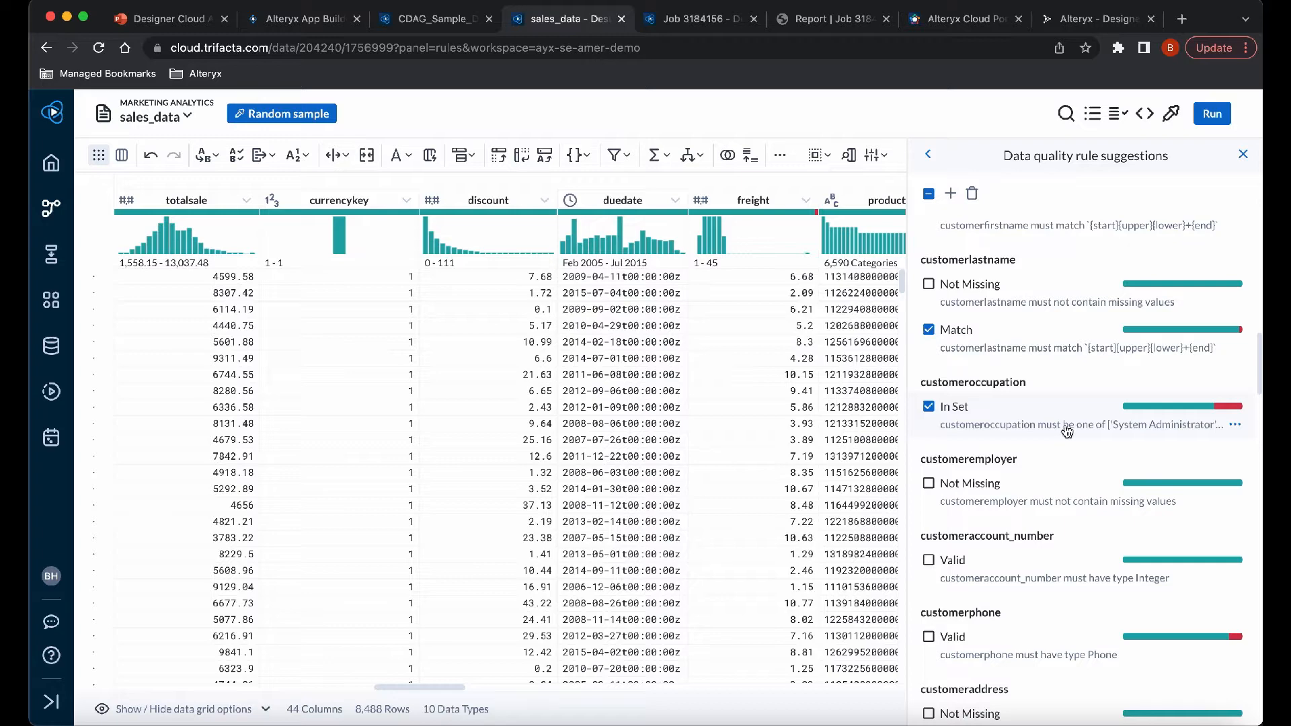
pyautogui.scroll(-1, 1068, 431)
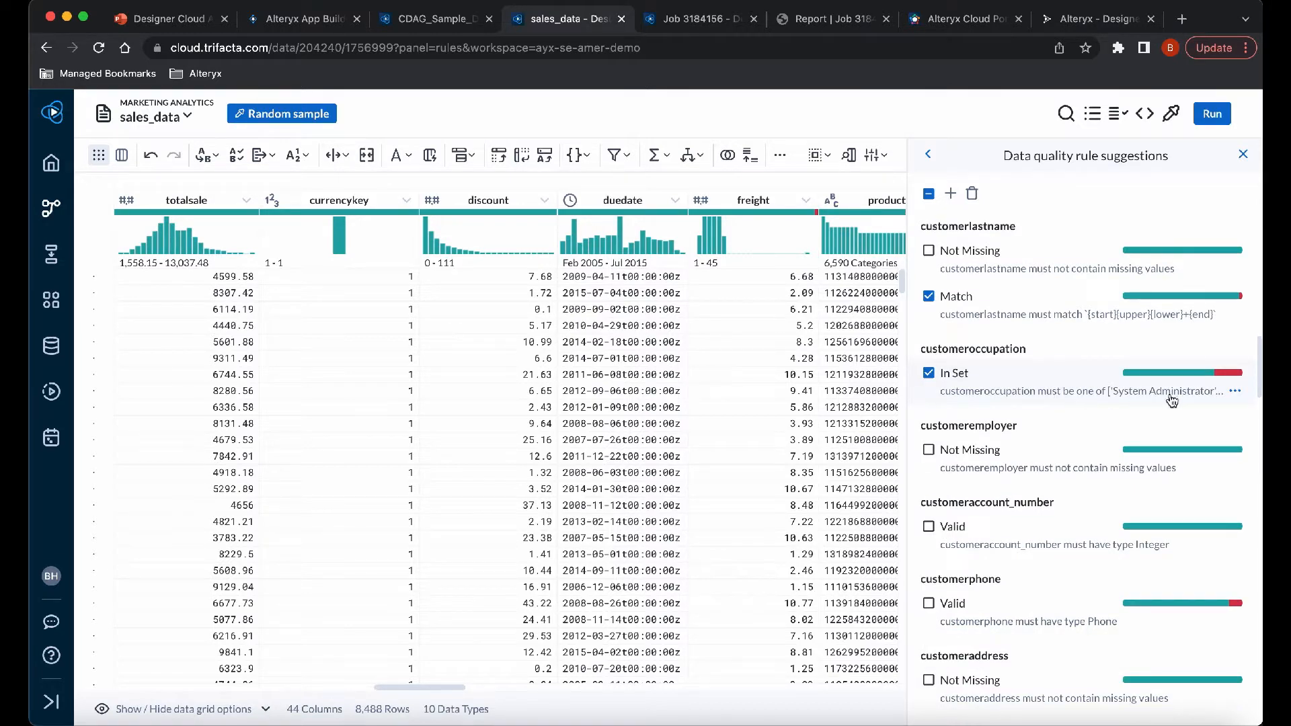
pyautogui.scroll(-1, 1144, 401)
pyautogui.click(930, 529)
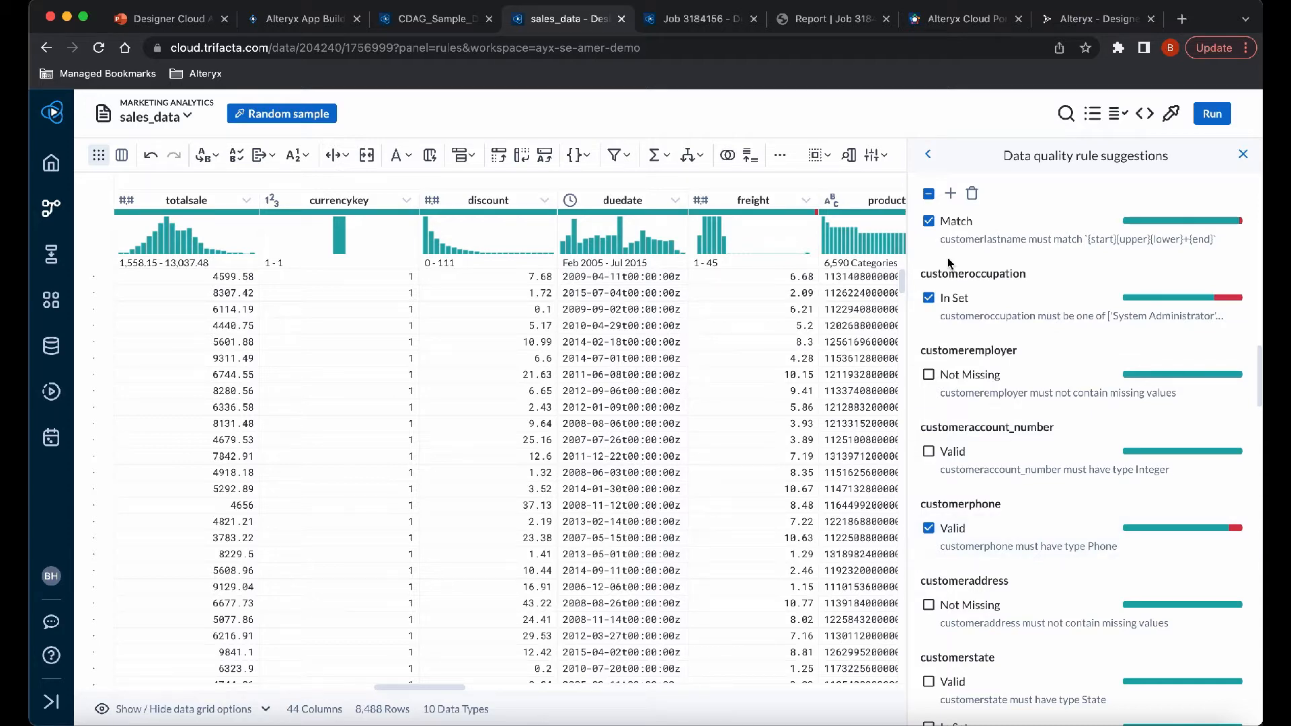
pyautogui.click(951, 194)
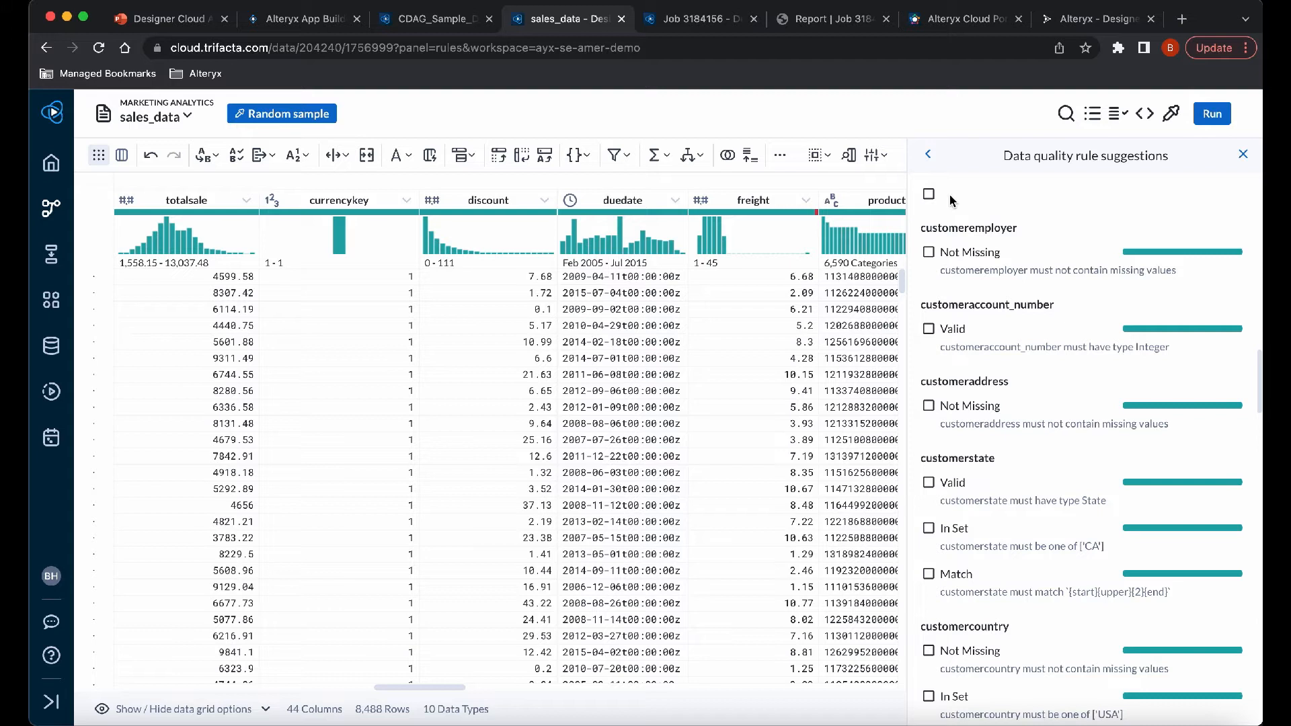
pyautogui.click(932, 157)
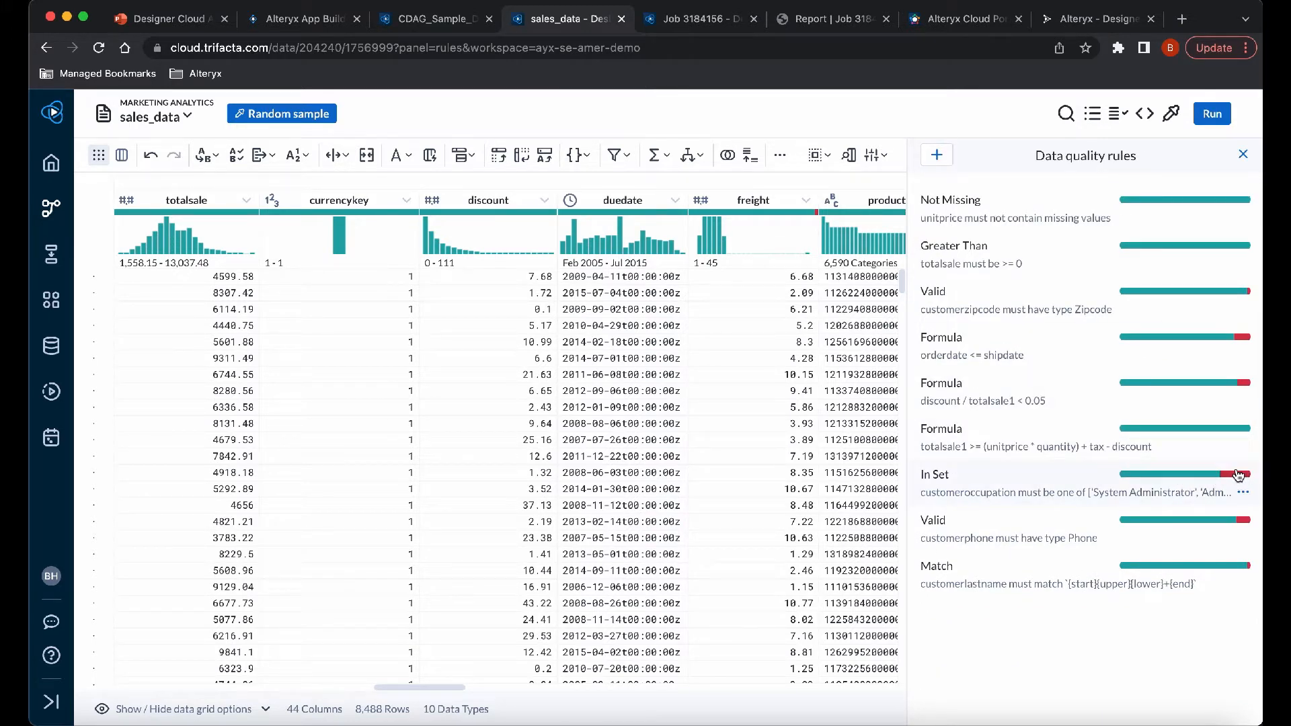
# - View the rows failing the customeroccupation and customerphone rules, and highlight the customerlastname Match rule's results in the grid
pyautogui.moveTo(1241, 478)
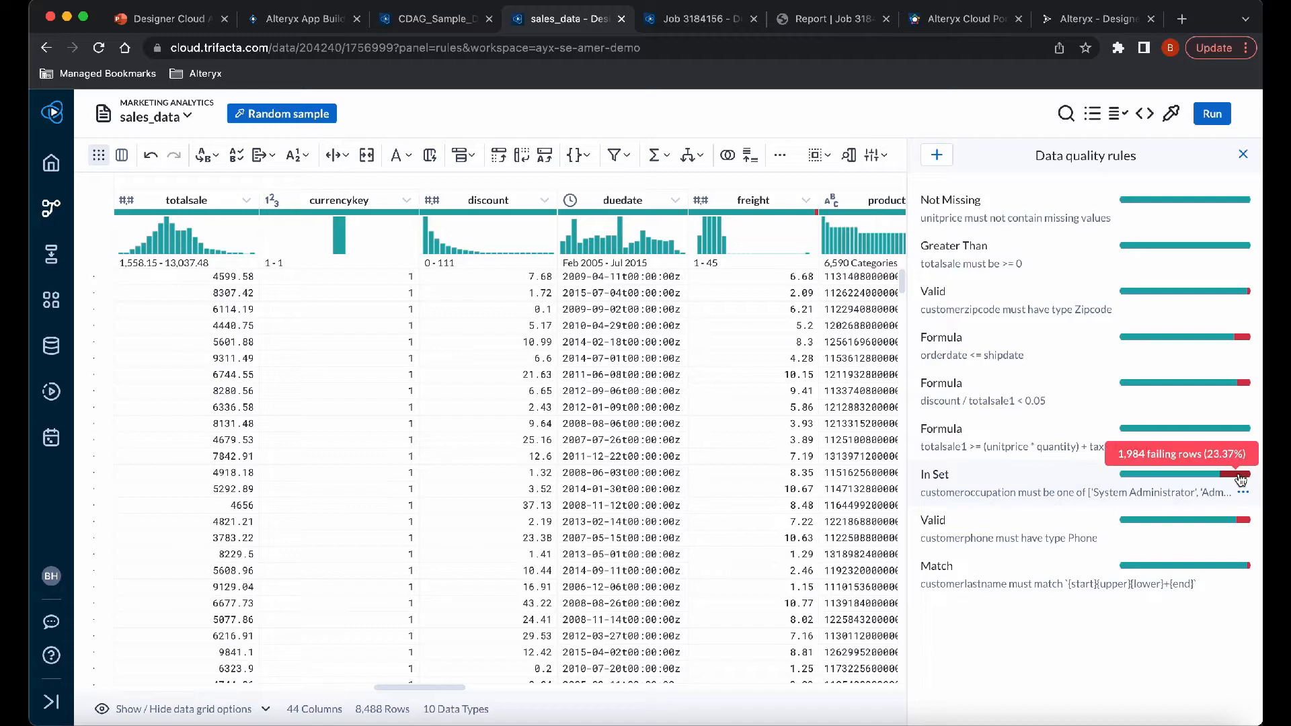
pyautogui.click(1241, 474)
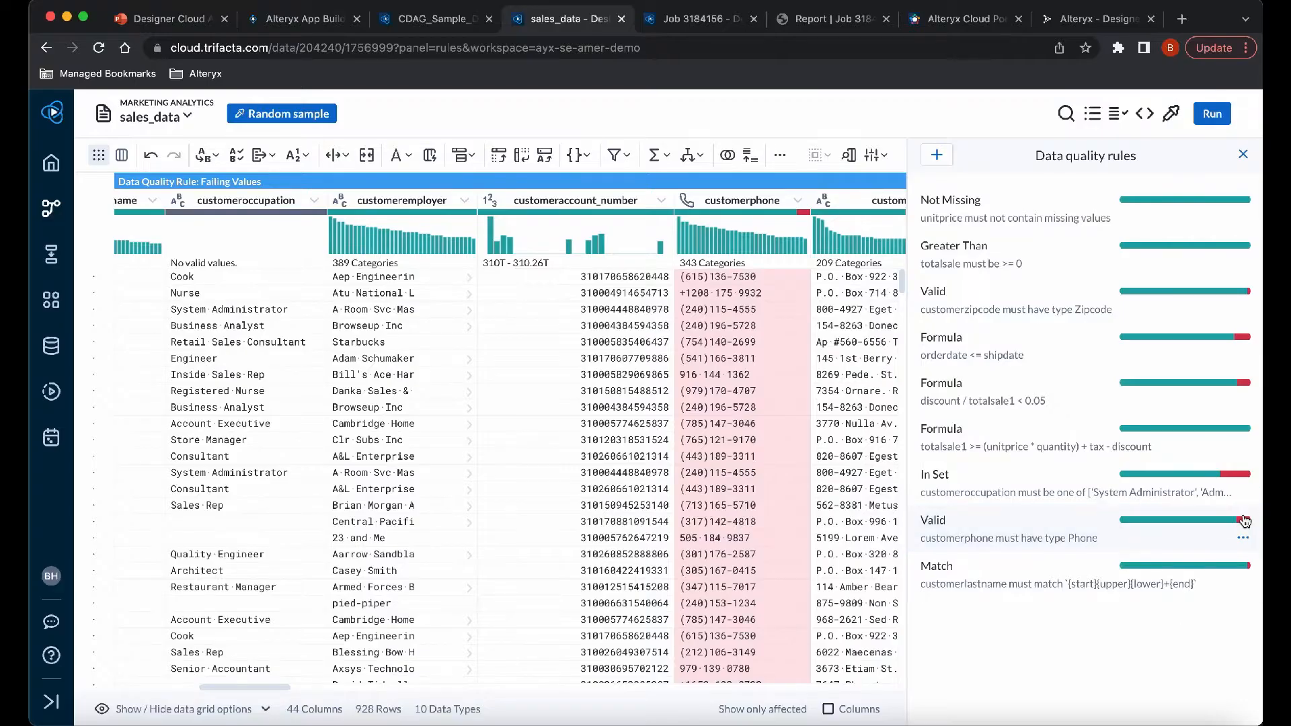
pyautogui.moveTo(1245, 524)
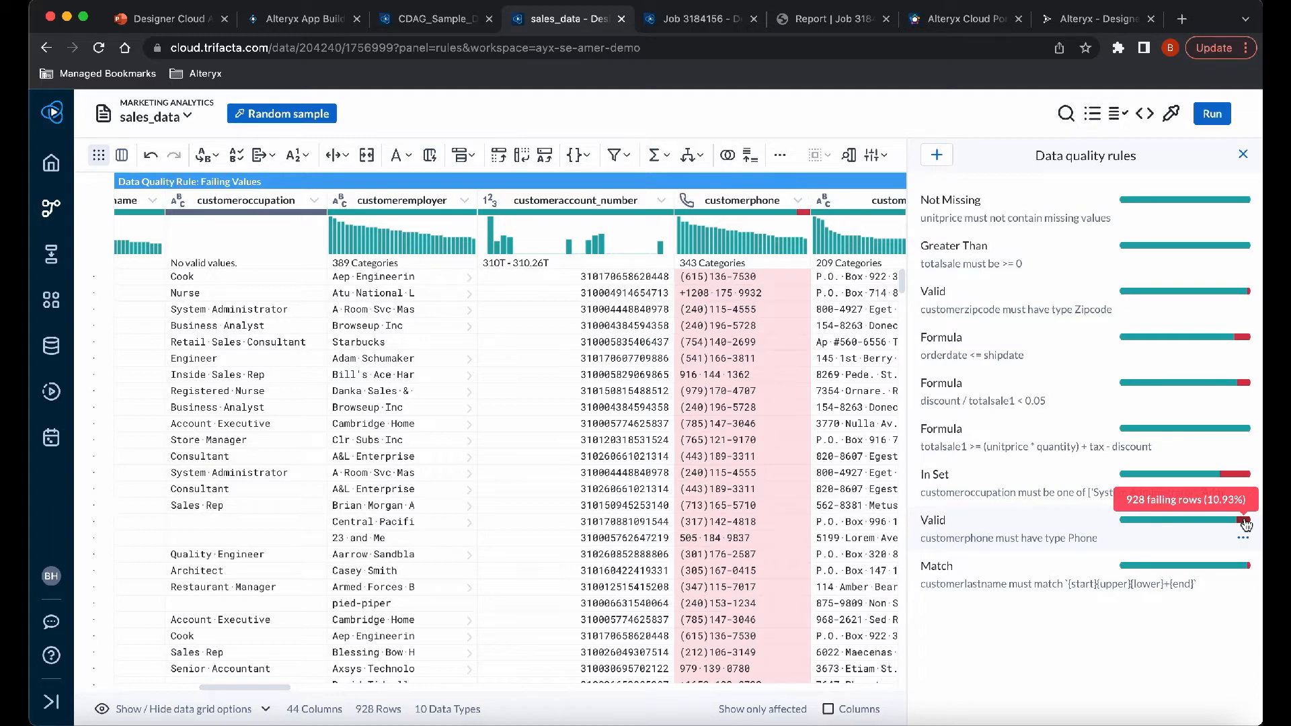
pyautogui.click(1252, 571)
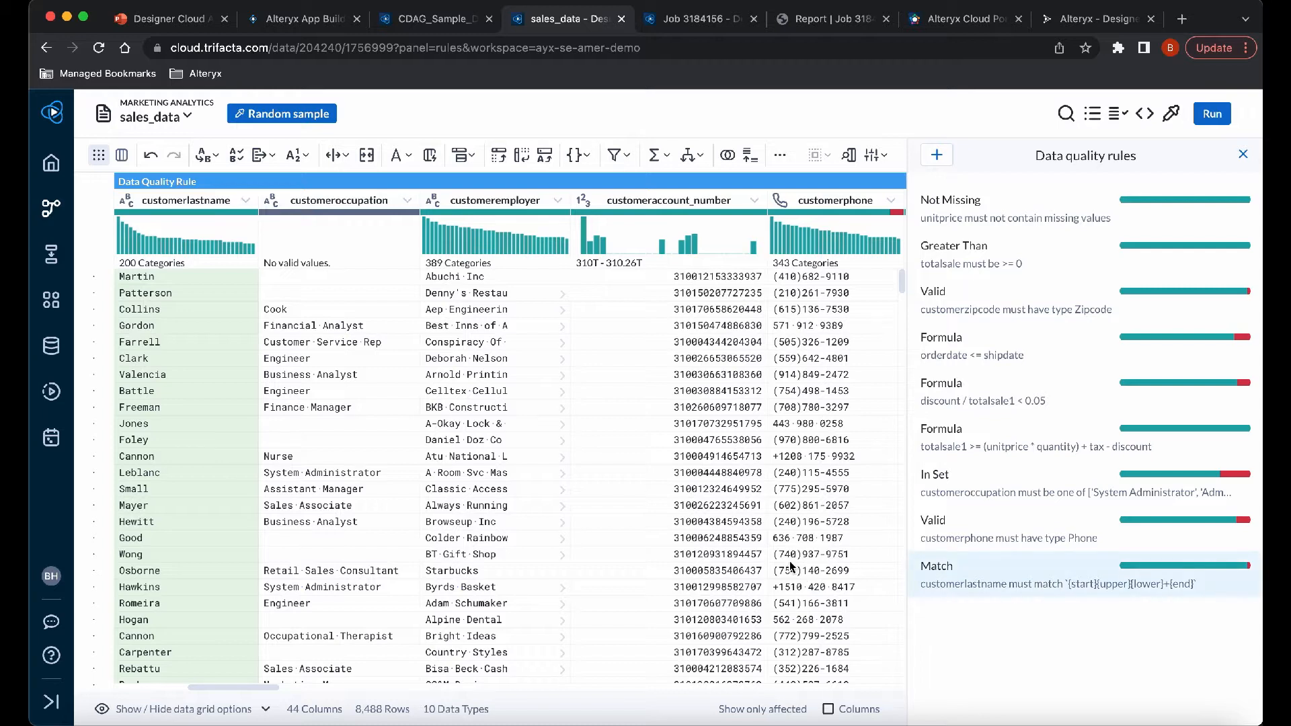
# - Review the available data quality rule types and start a custom Formula rule
pyautogui.click(943, 156)
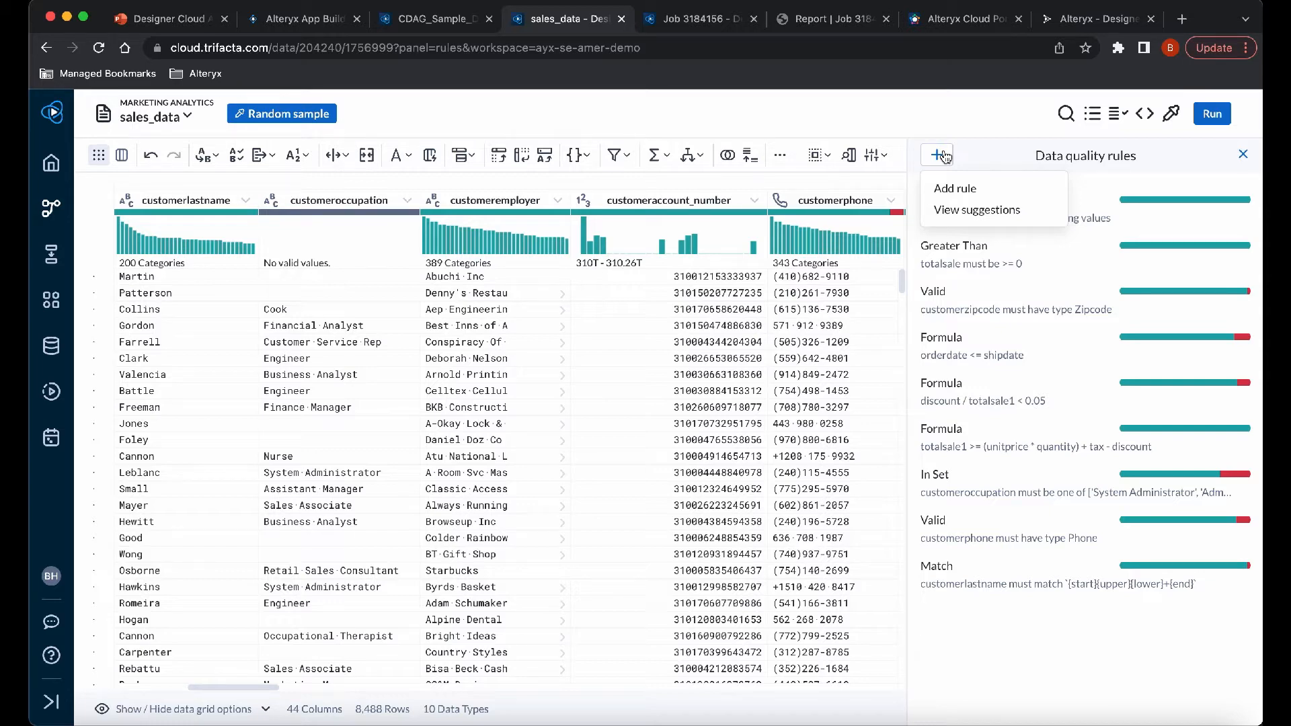
pyautogui.click(967, 196)
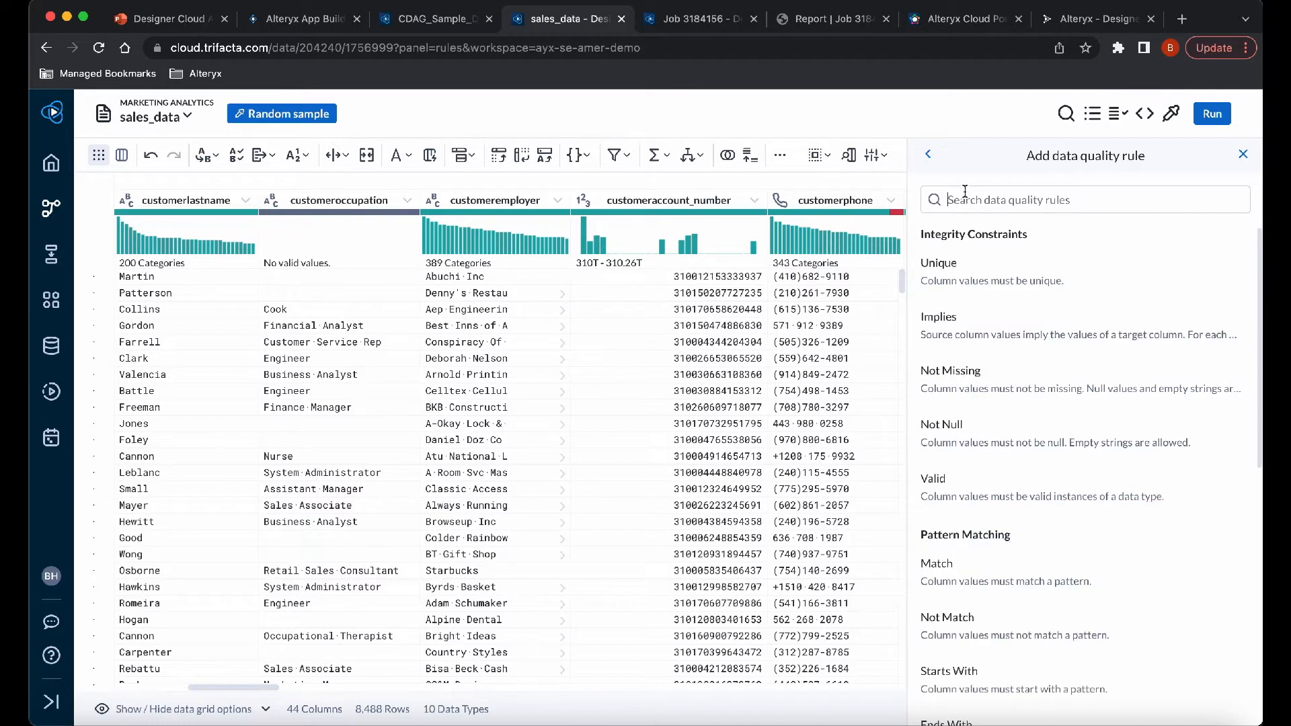
pyautogui.scroll(-3, 1068, 430)
pyautogui.scroll(-6, 1067, 430)
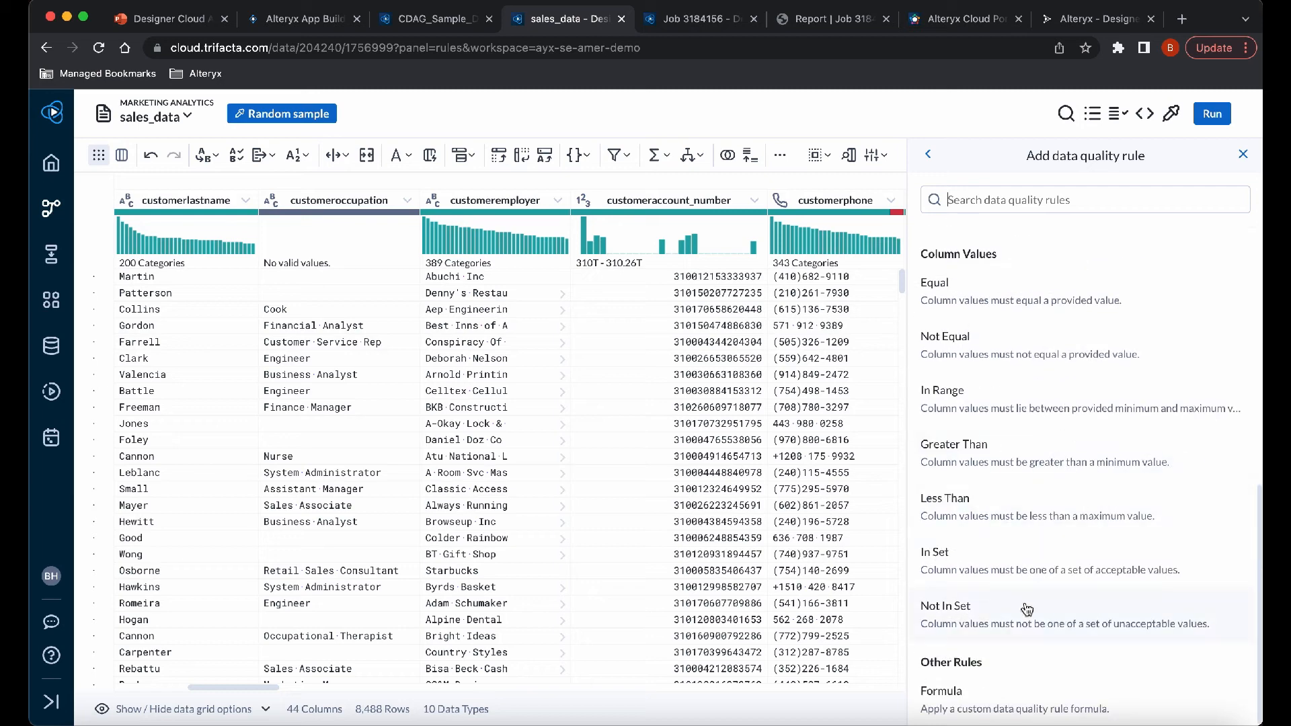
pyautogui.click(983, 697)
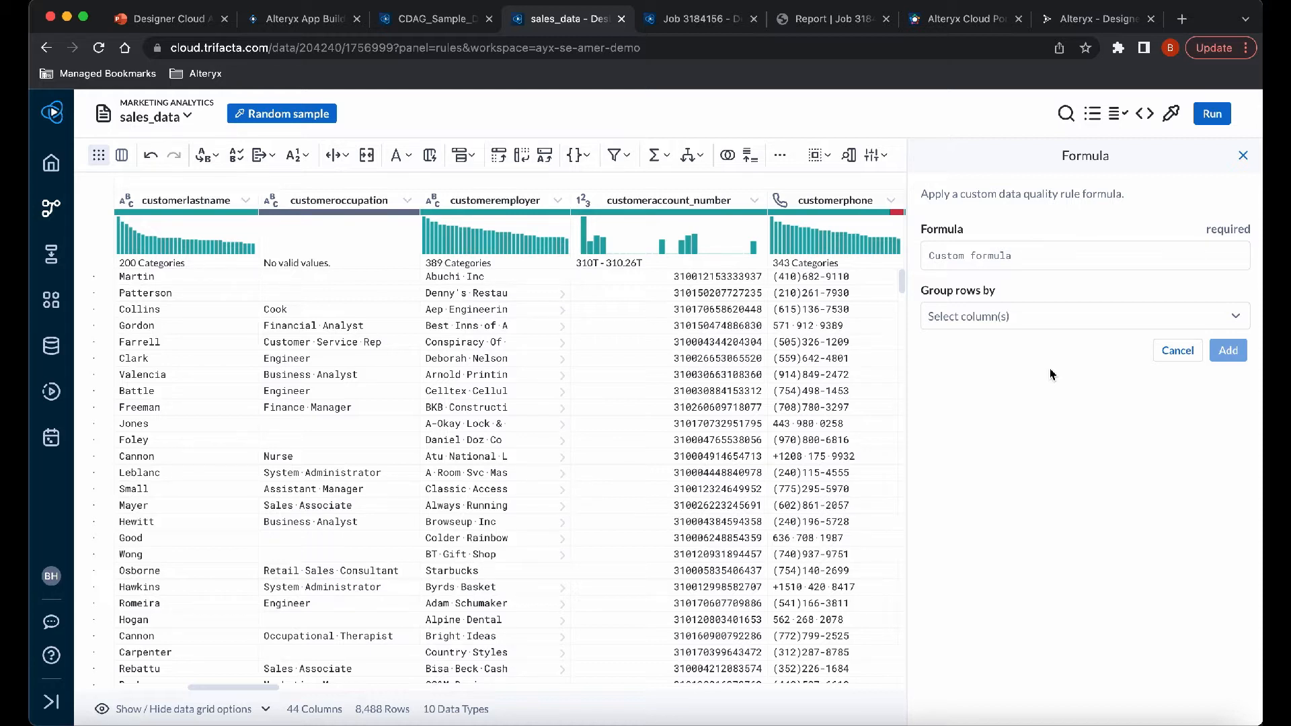
# - Add the formula rule "unitprice >= standardcost * 1.3" and view its failing rows
pyautogui.click(1007, 262)
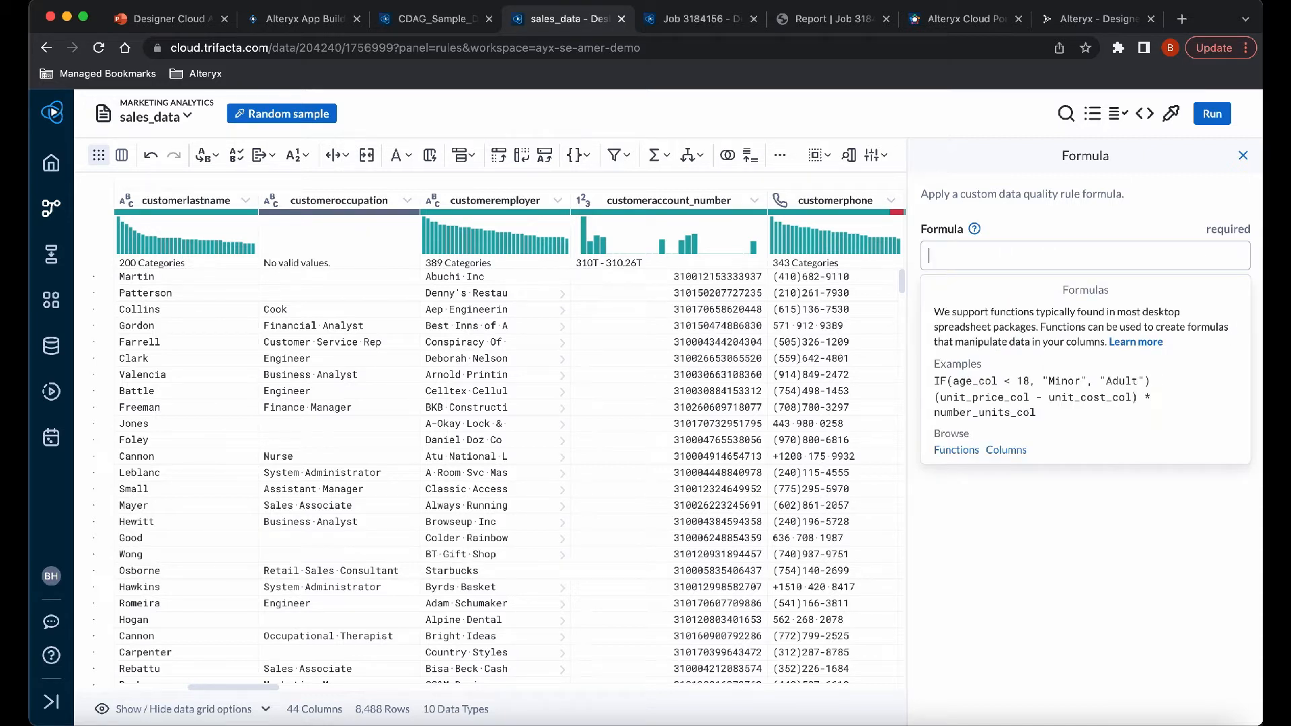
pyautogui.write('unitprice')
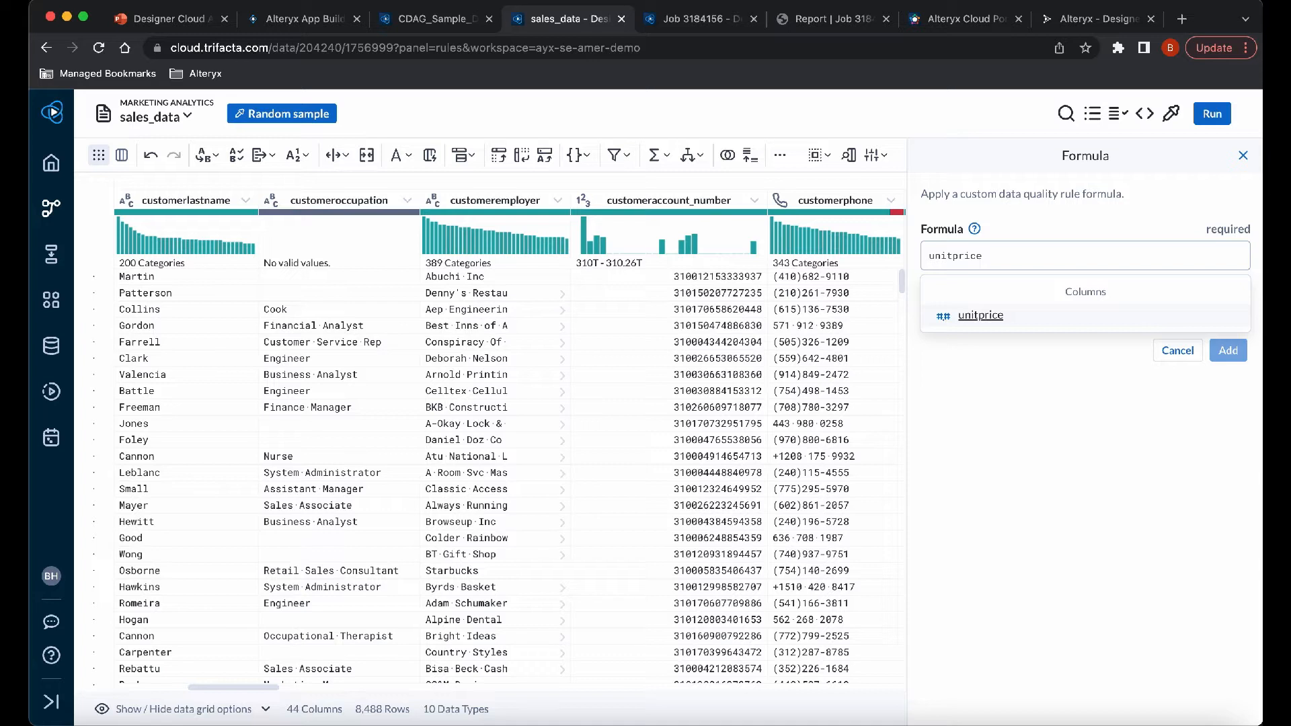
pyautogui.click(998, 317)
pyautogui.write('>= ')
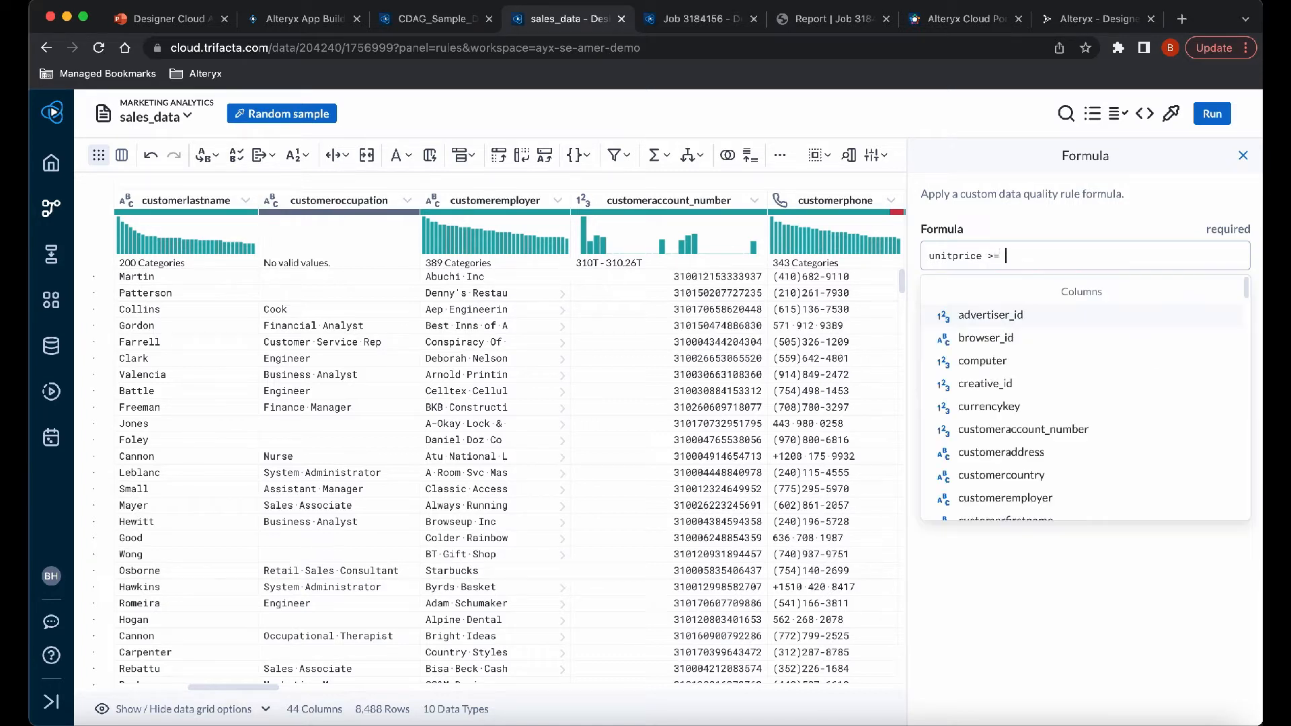
pyautogui.write('stand')
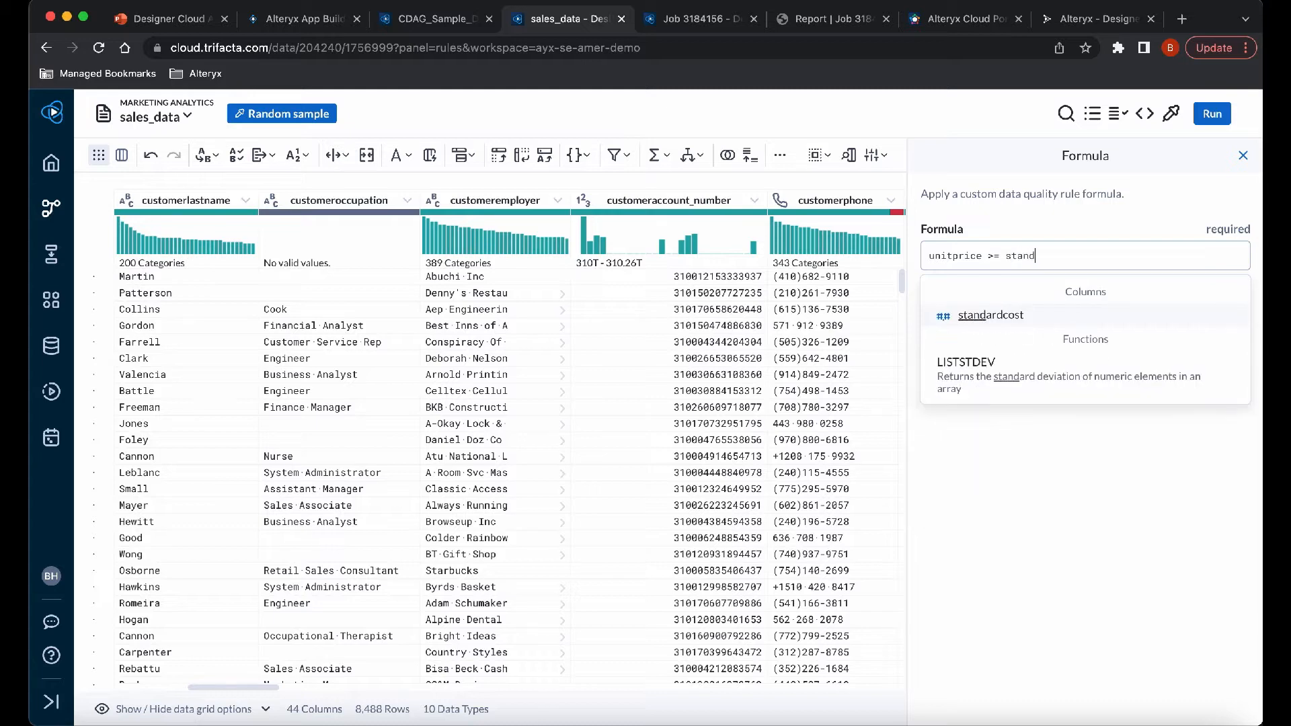
pyautogui.click(1020, 314)
pyautogui.write('* 1.3')
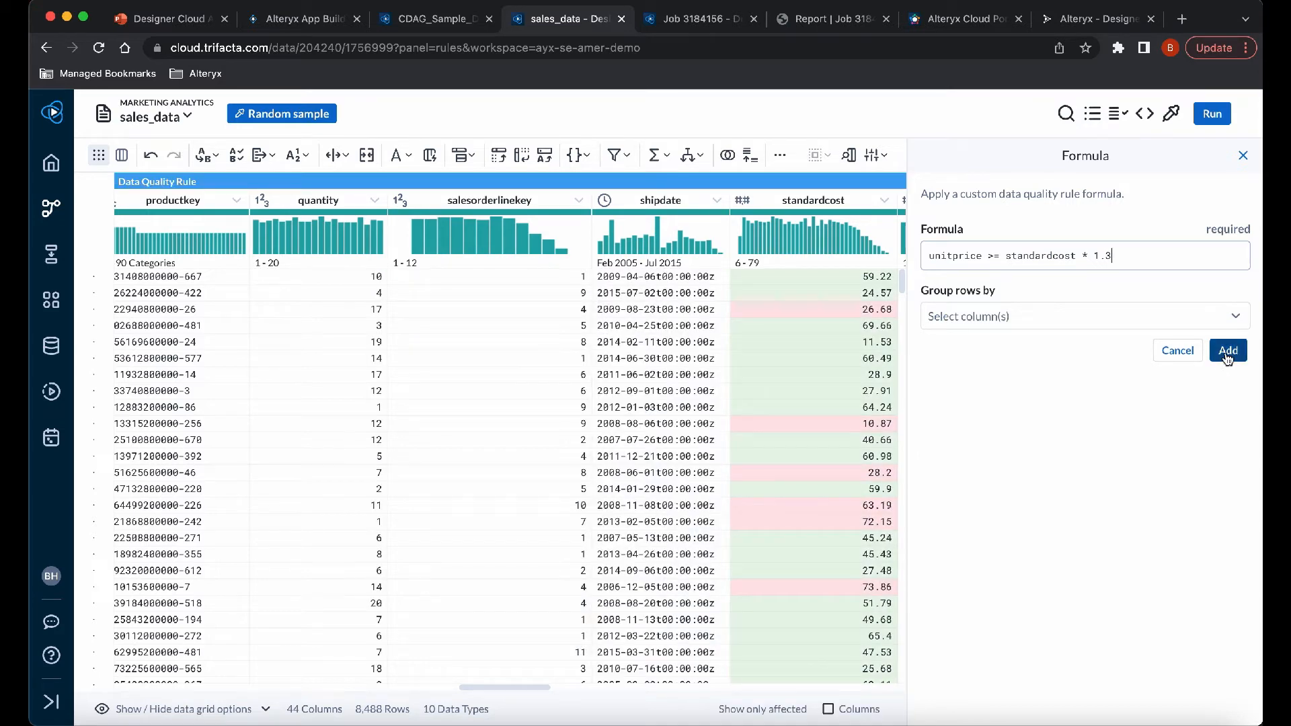
pyautogui.click(1228, 353)
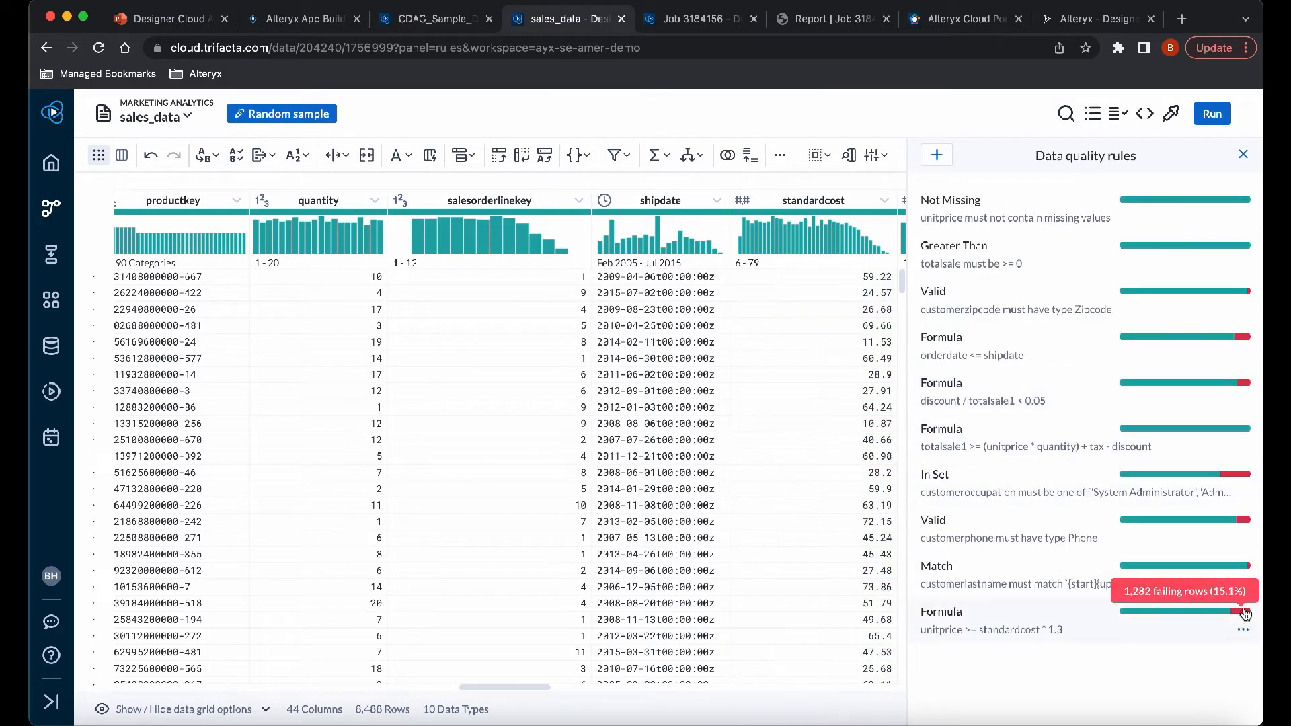
pyautogui.click(1241, 611)
pyautogui.hscroll(2, 789, 564)
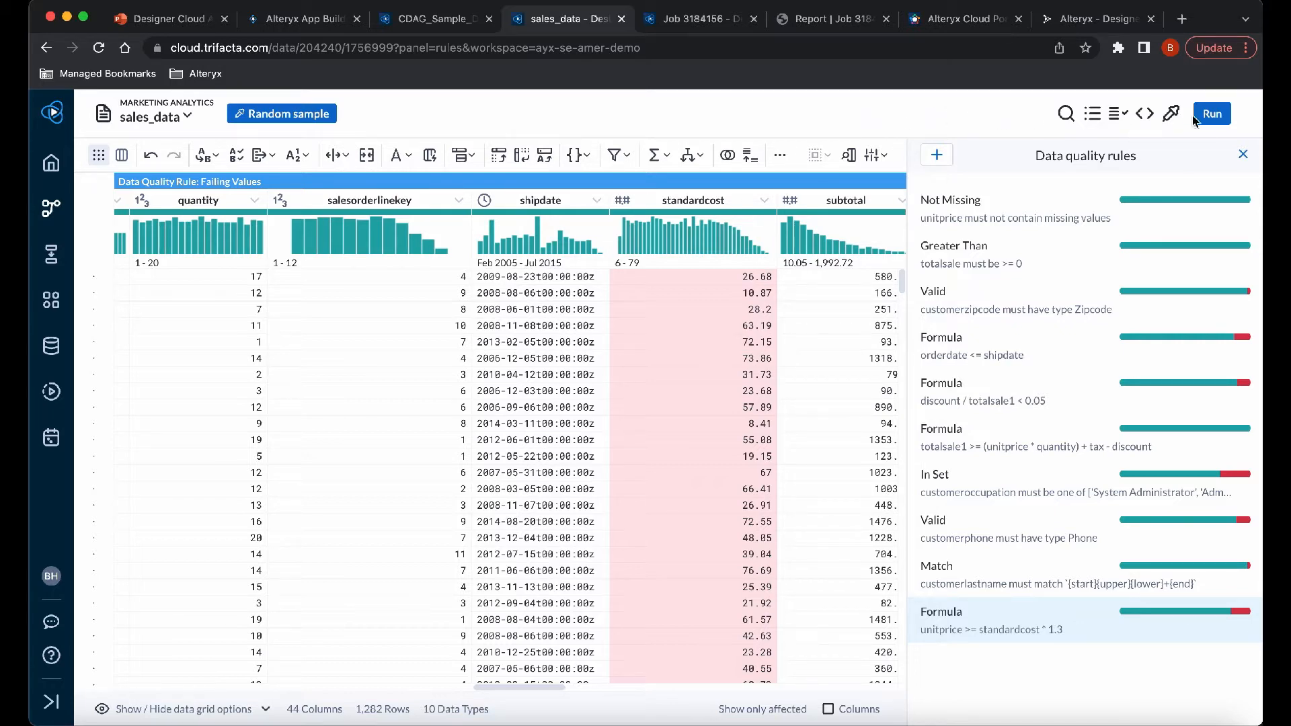
# - View the profile results of Job 3184156 and review the quality rules in its PDF report
pyautogui.click(692, 27)
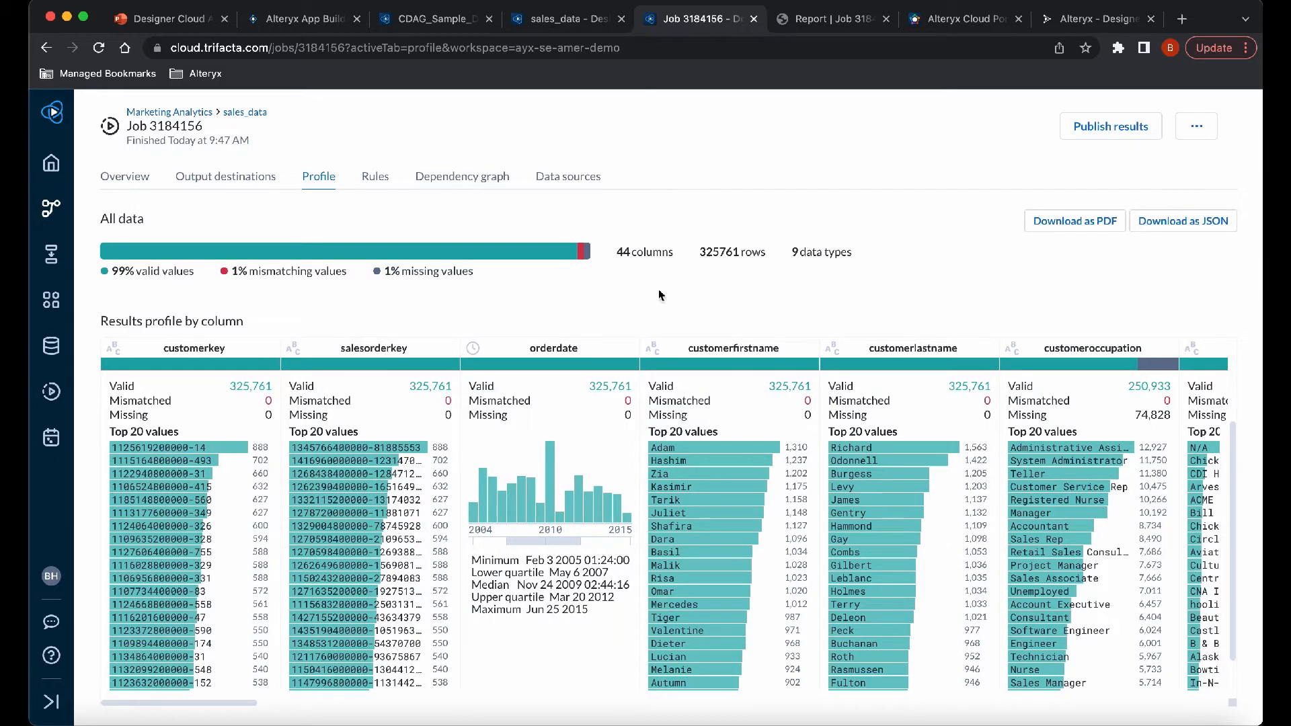
pyautogui.click(819, 22)
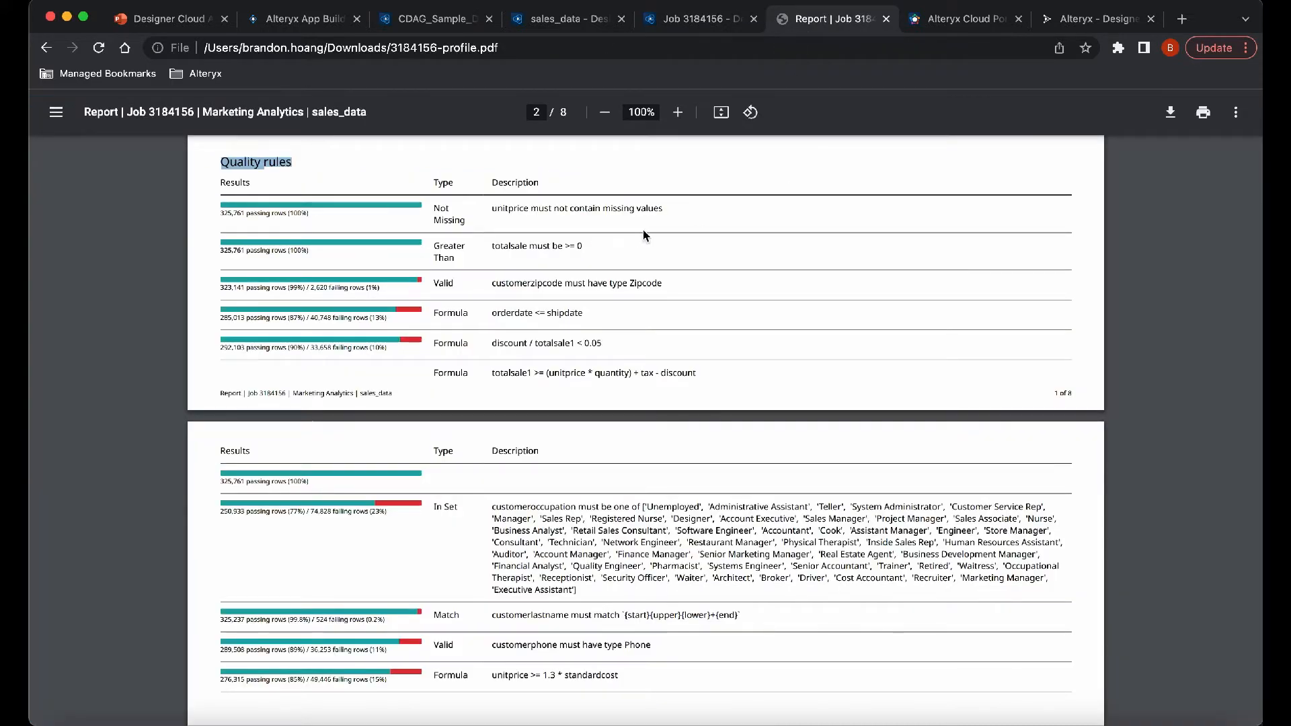
pyautogui.scroll(5, 640, 251)
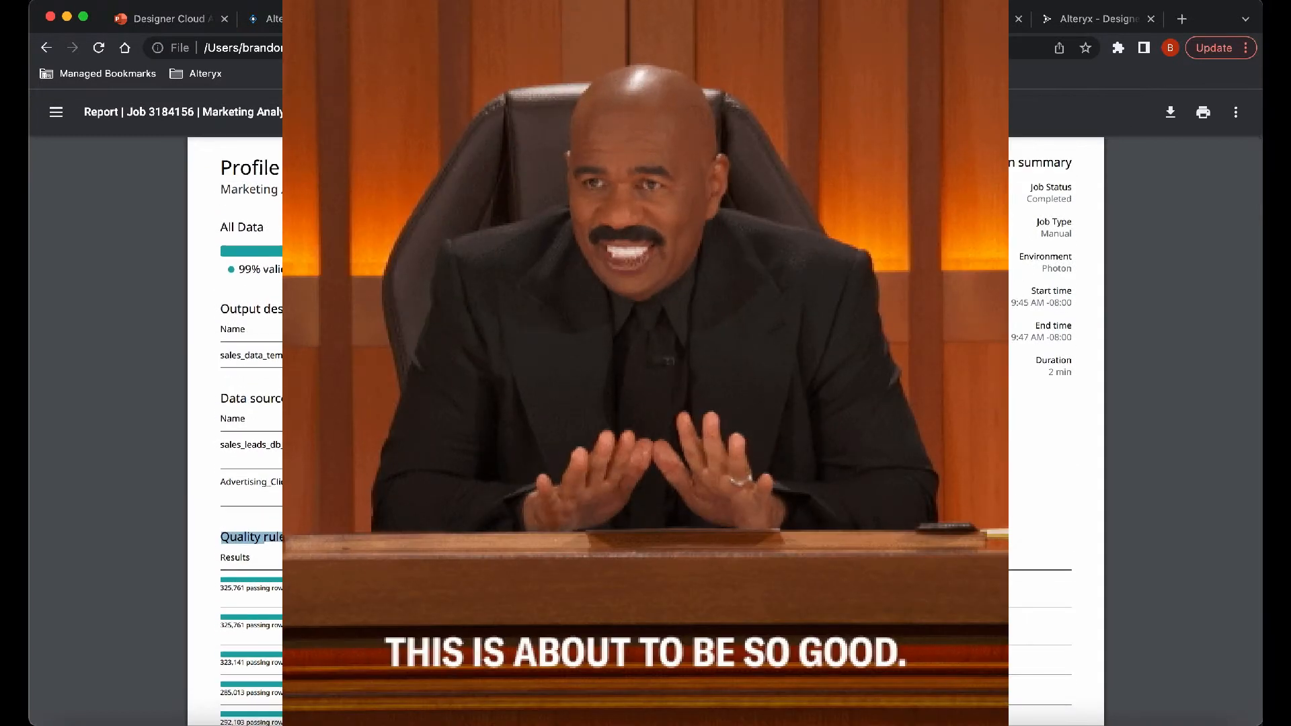
pyautogui.scroll(-3, 639, 251)
pyautogui.scroll(-10, 639, 252)
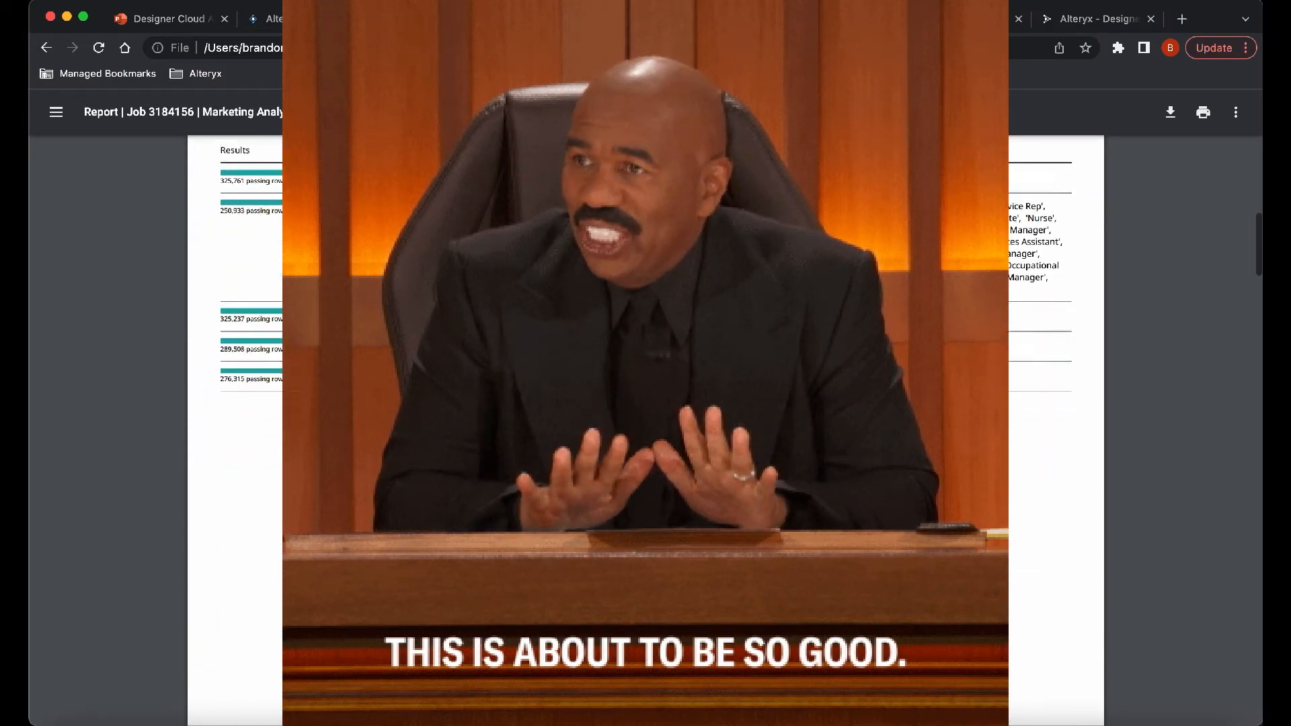
pyautogui.scroll(-3, 640, 251)
pyautogui.scroll(8, 639, 252)
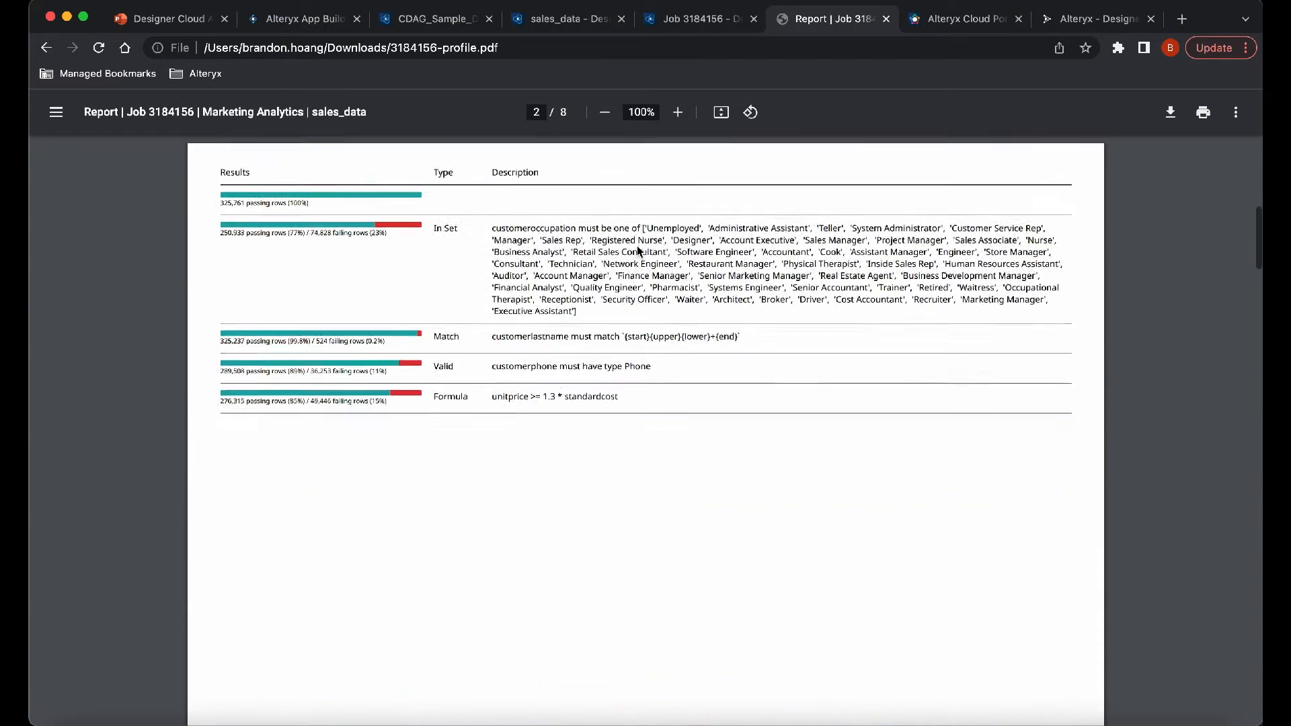
pyautogui.scroll(2, 639, 252)
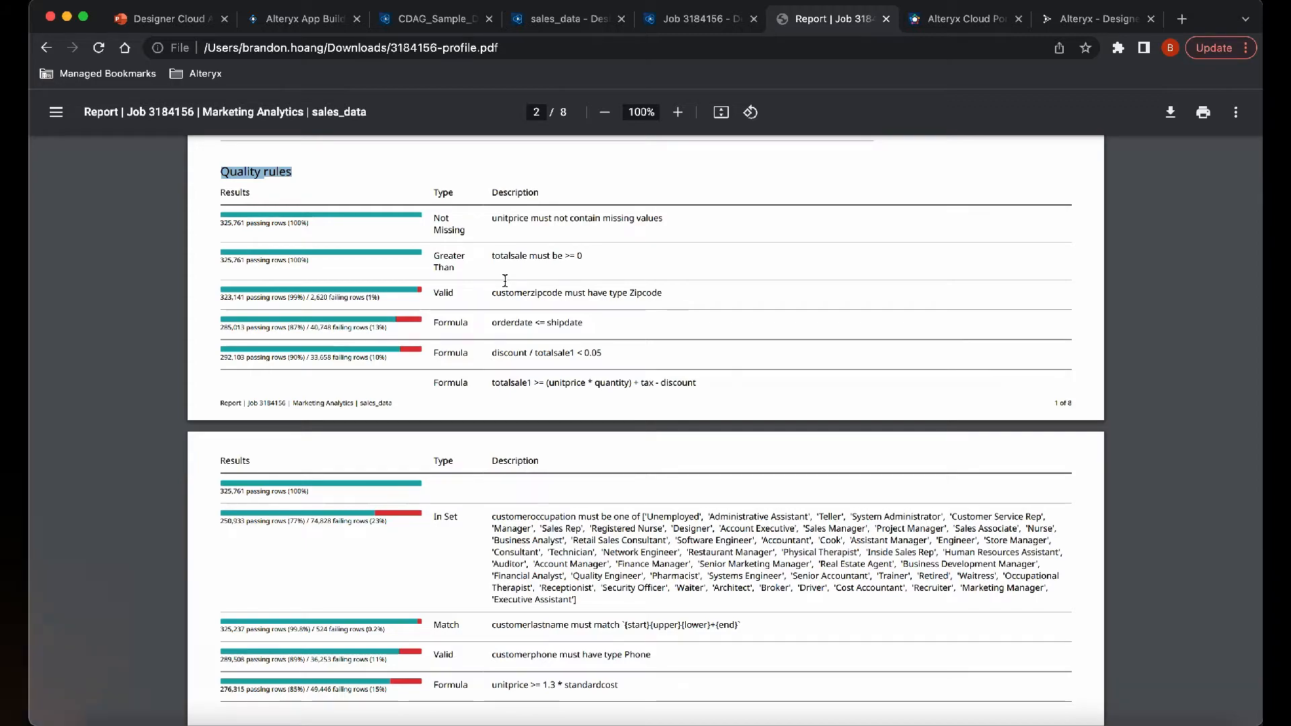
# - Switch to the CDAG_Sample_Data dataset and view the list of datasets and rules in its flow
pyautogui.click(245, 120)
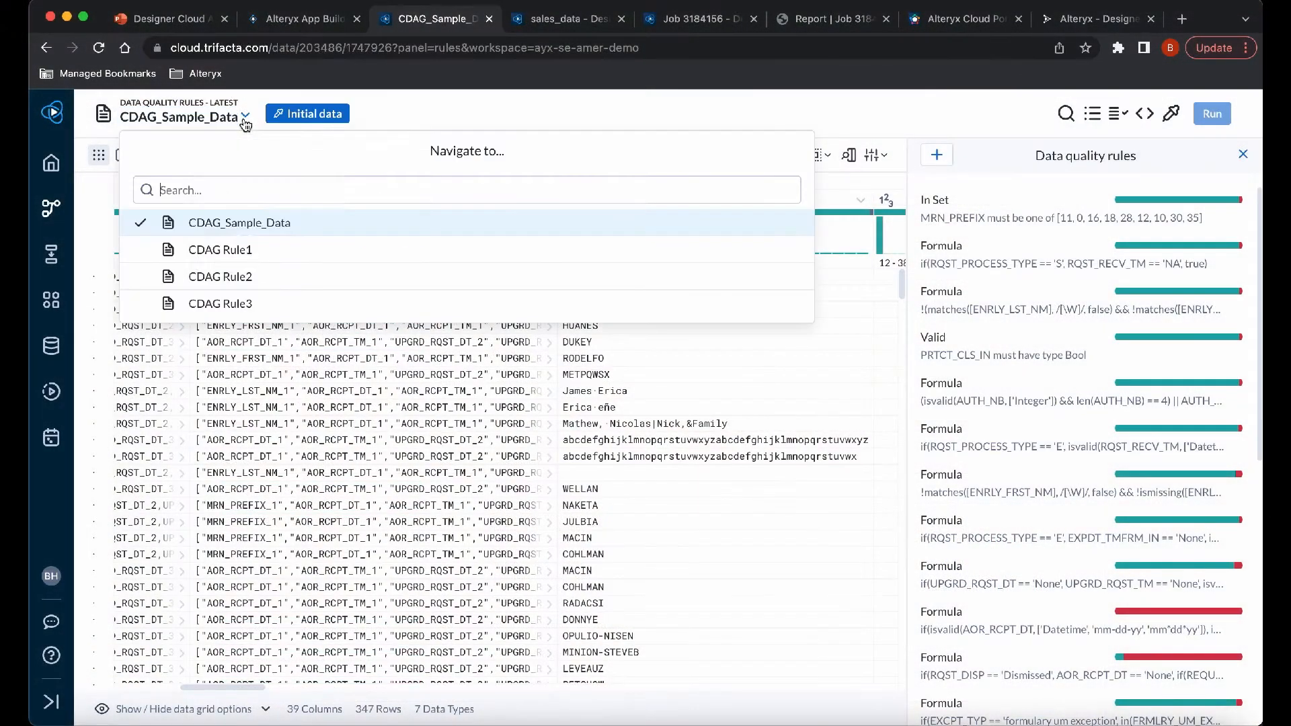
pyautogui.click(435, 110)
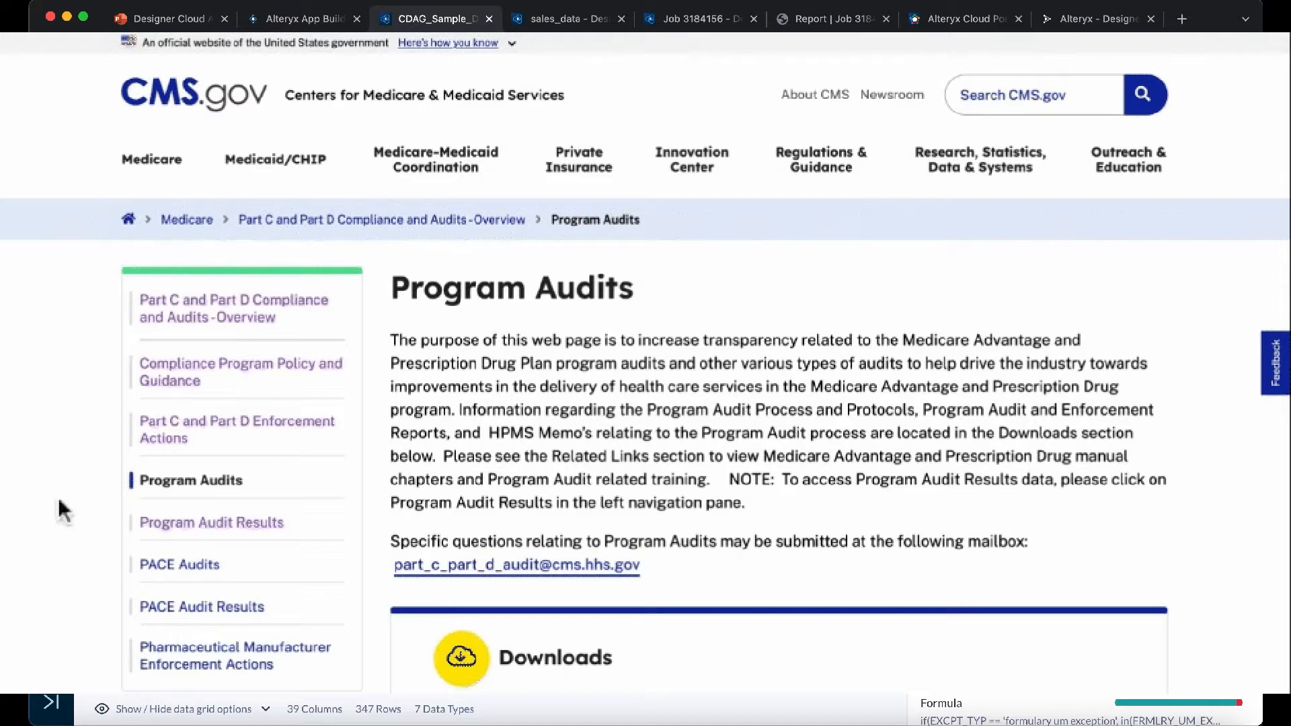
# - Browse the CMS.gov pages on Part C and Part D enforcement actions, compliance program guidance, and the compliance and audits overview
pyautogui.click(237, 422)
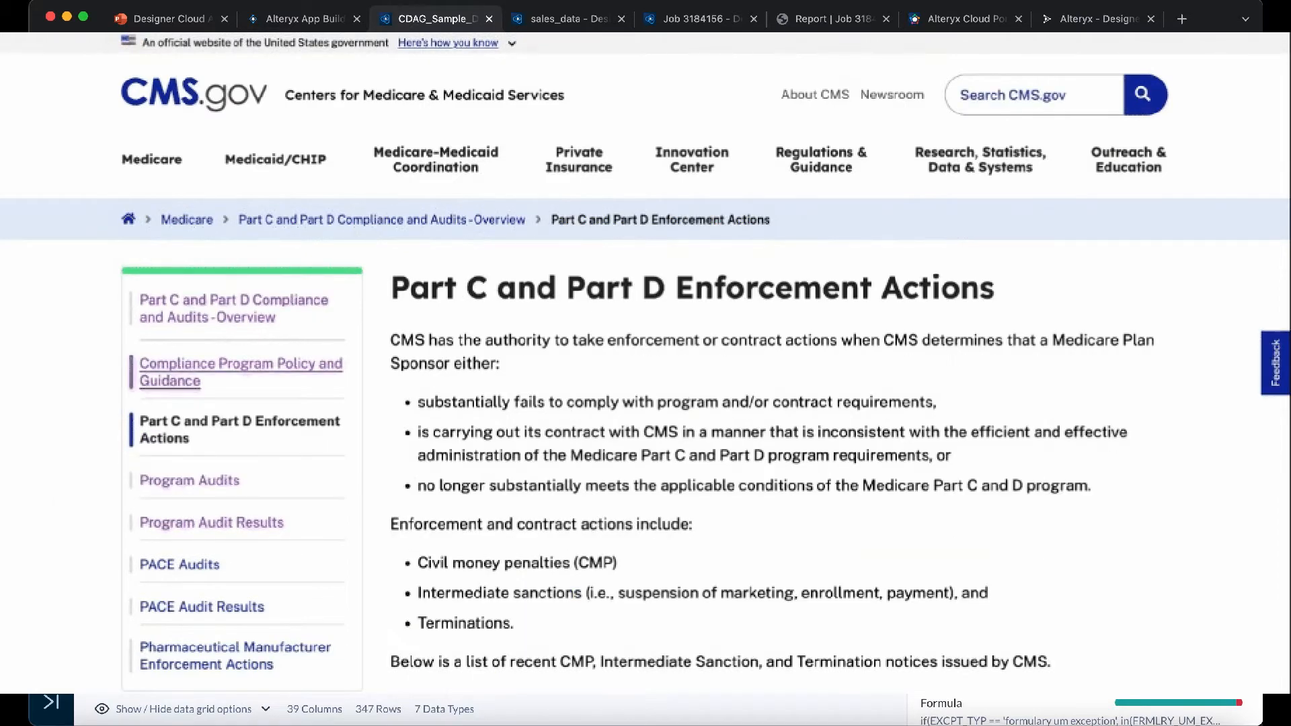
pyautogui.click(241, 363)
pyautogui.click(234, 309)
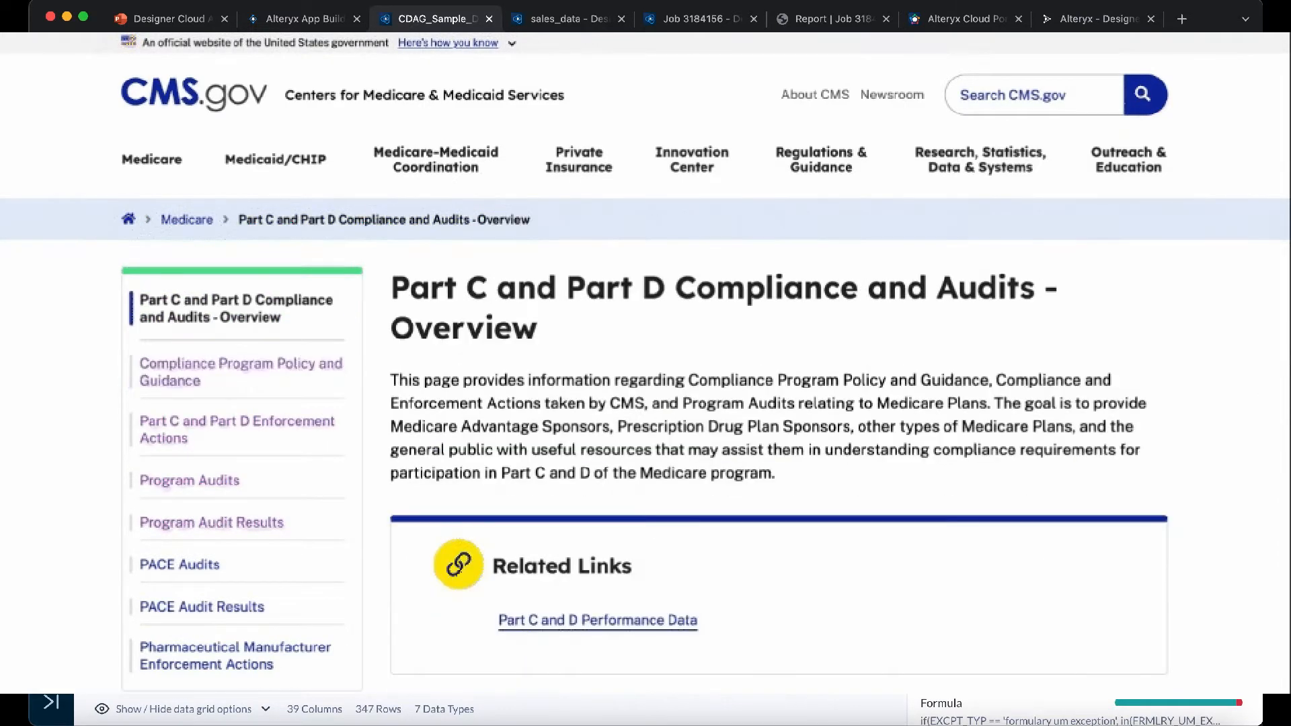
# - View the Program Audits page on CMS.gov, and go back to the Compliance Program Policy and Guidance page
pyautogui.click(189, 480)
pyautogui.scroll(-5, 422, 485)
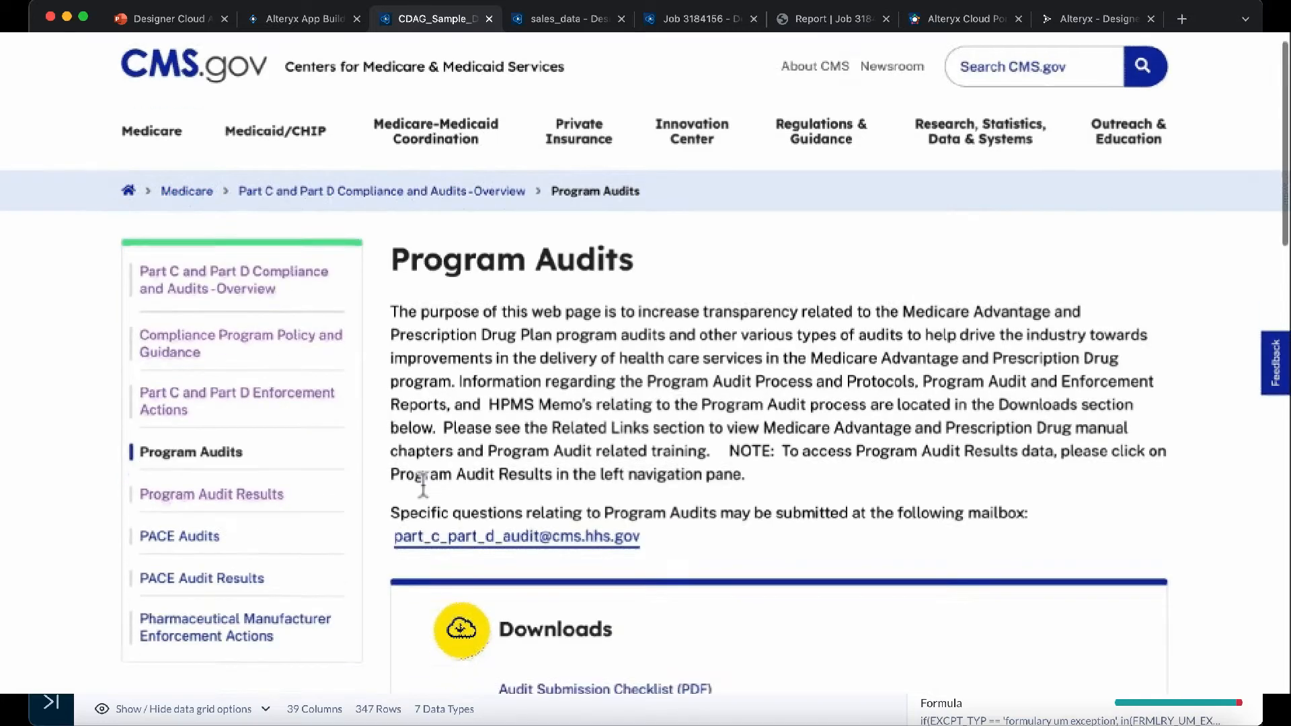
pyautogui.click(211, 345)
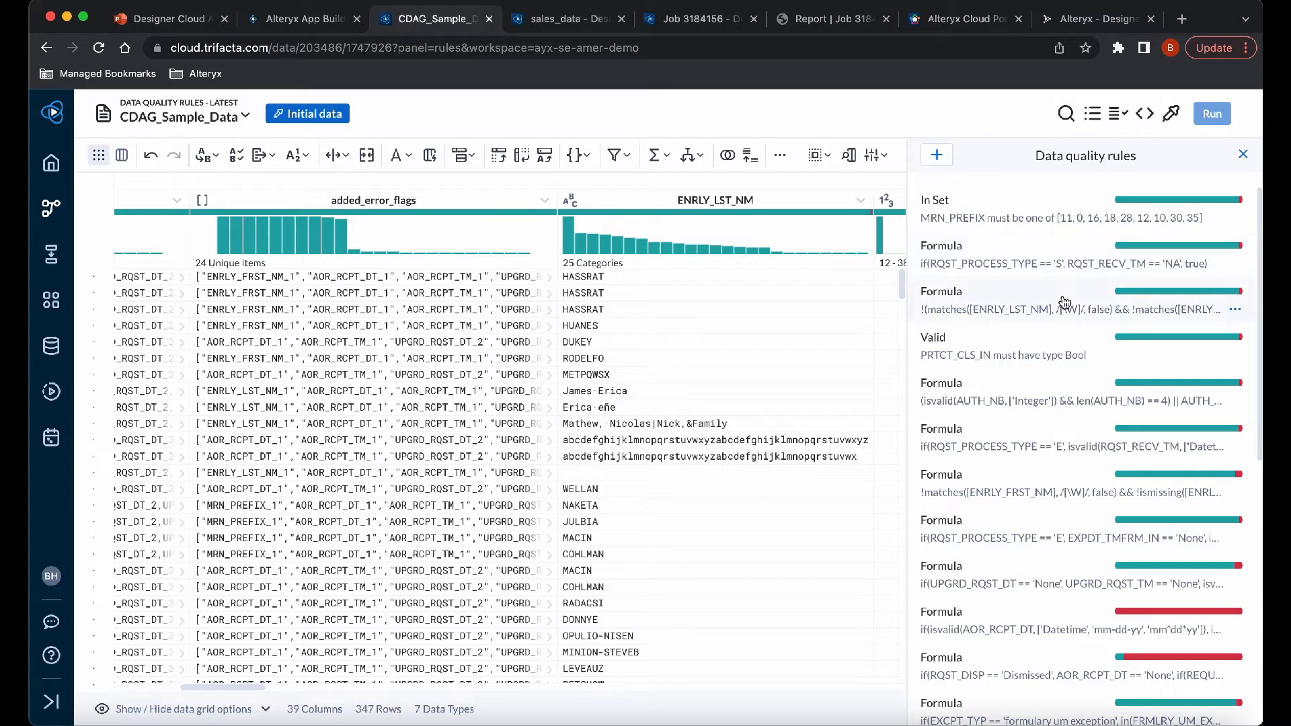
# - Preview the formula rules on UPGRD_RQST_DT and UPGRD_RQST_TM, EXCPT_TYP, and RQST_RECV_TM for process type 'E' in the data grid
pyautogui.scroll(-2, 1076, 347)
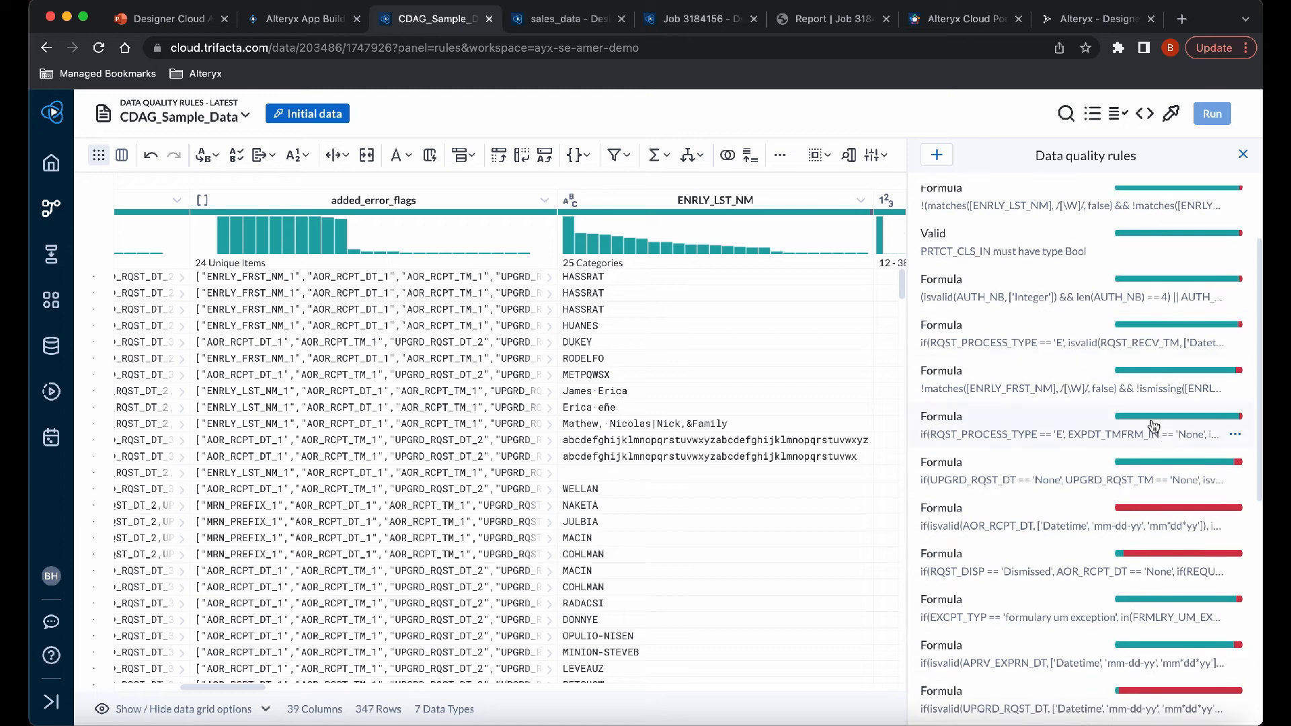
pyautogui.click(1240, 464)
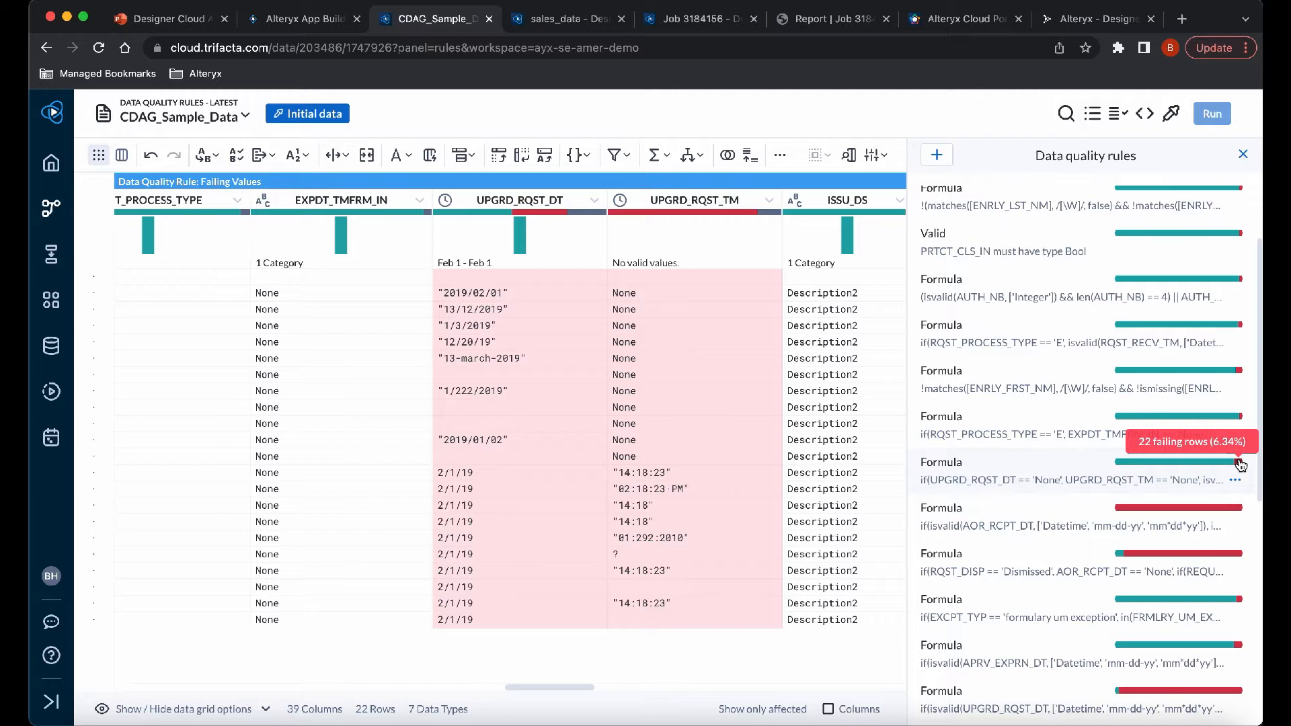
pyautogui.click(1239, 600)
pyautogui.scroll(3, 1233, 607)
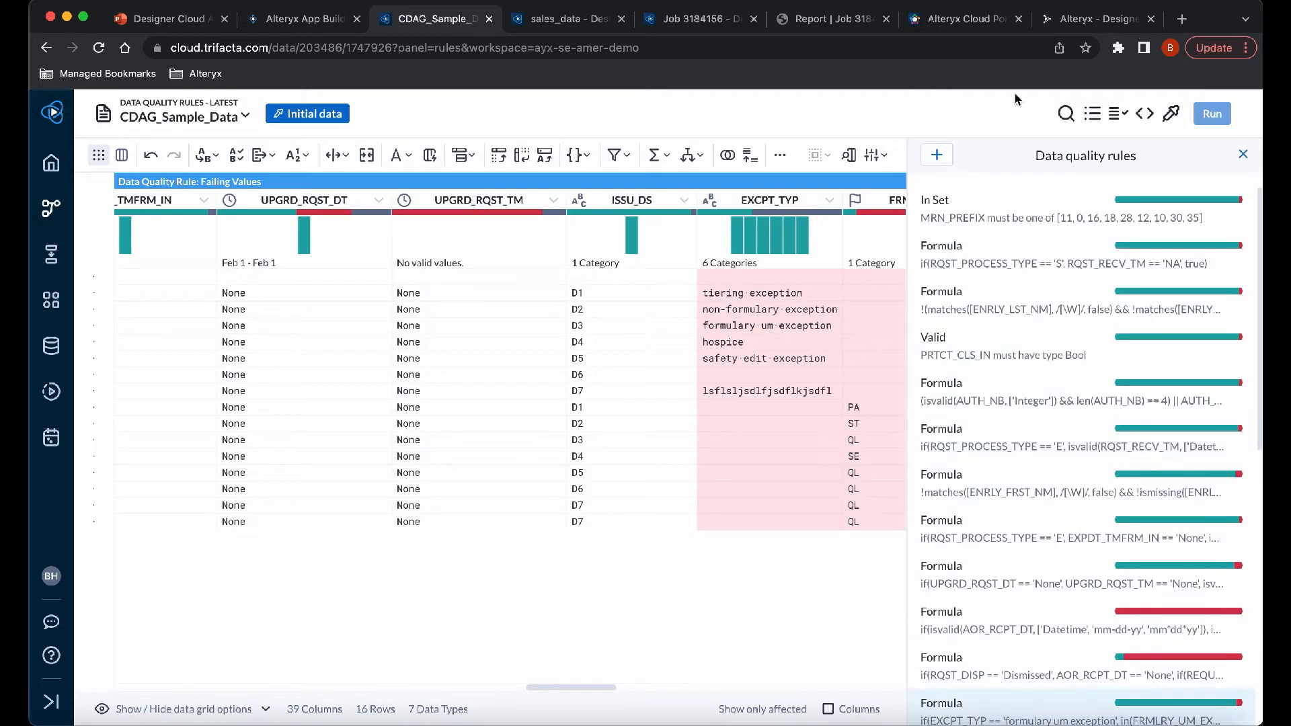
pyautogui.click(1239, 429)
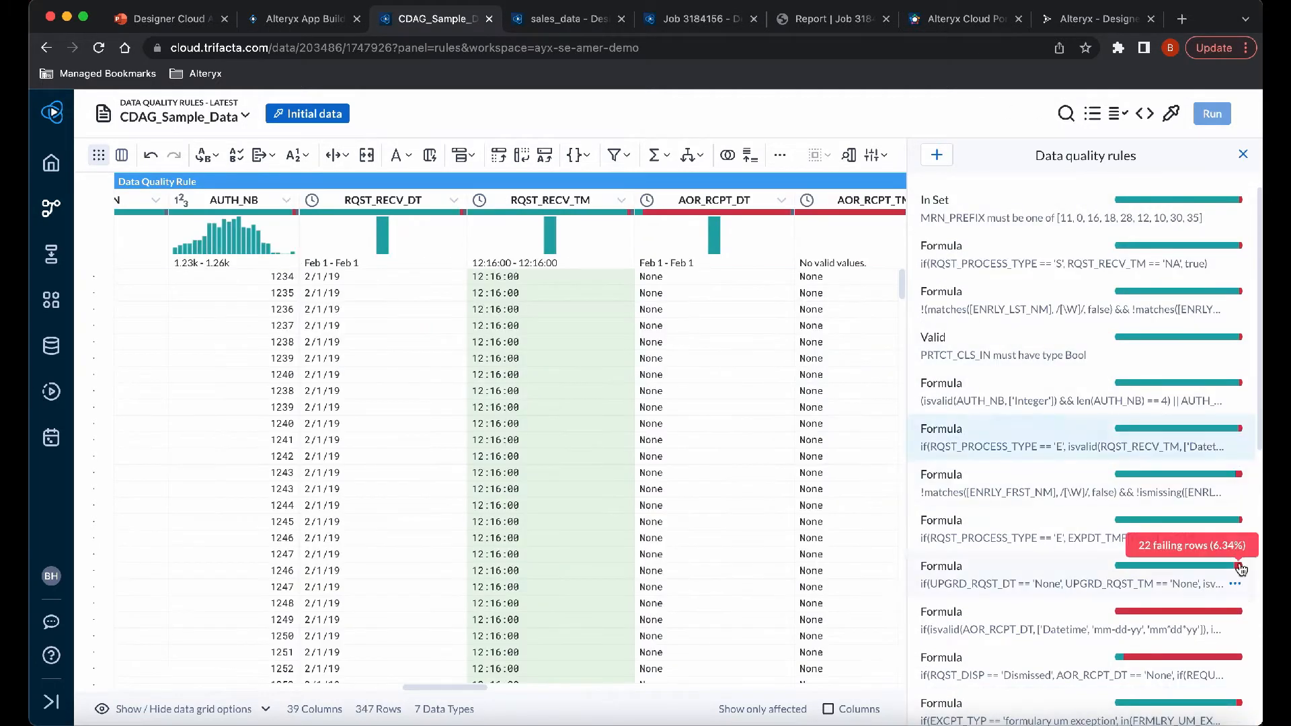
pyautogui.click(1239, 566)
# - Open the rule comparing UPGRD_RQST_DT and UPGRD_RQST_TM with 'None' for editing, read its formula, and save it as is
pyautogui.scroll(-3, 1214, 618)
pyautogui.scroll(3, 1214, 617)
pyautogui.click(959, 104)
pyautogui.scroll(-1, 1213, 525)
pyautogui.click(1239, 502)
pyautogui.click(1236, 519)
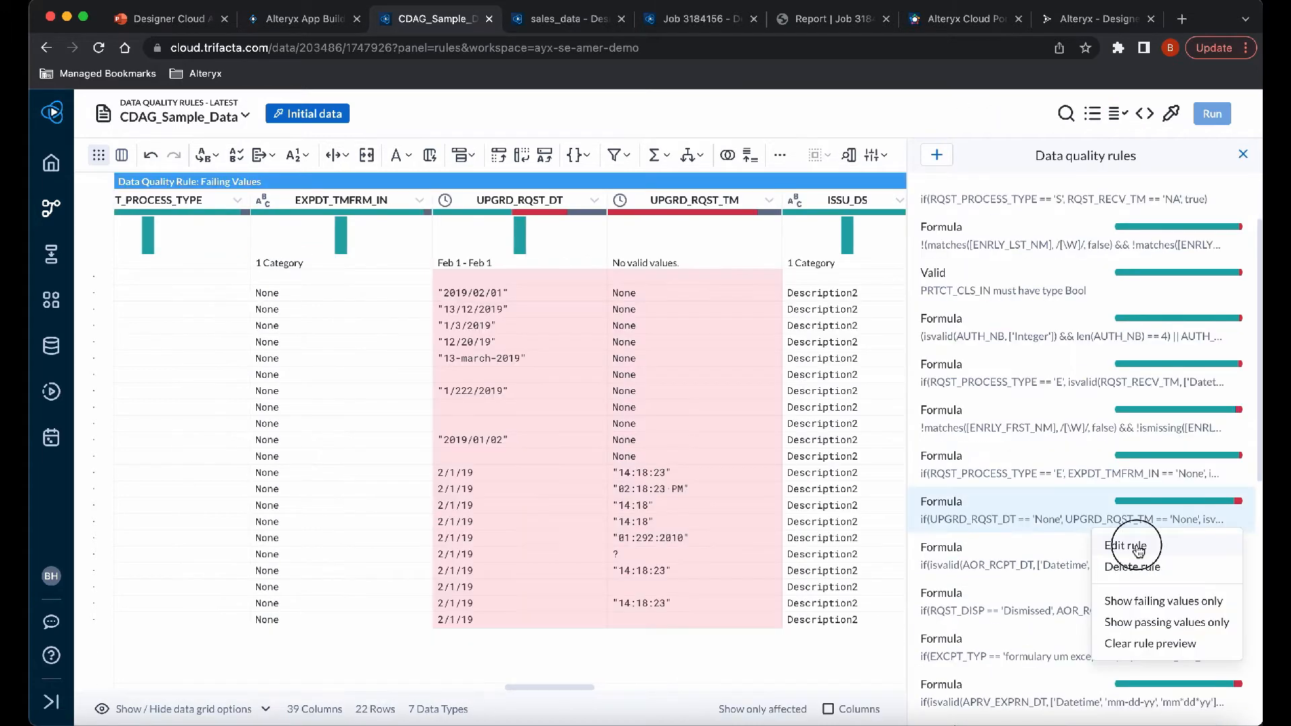
pyautogui.click(1137, 545)
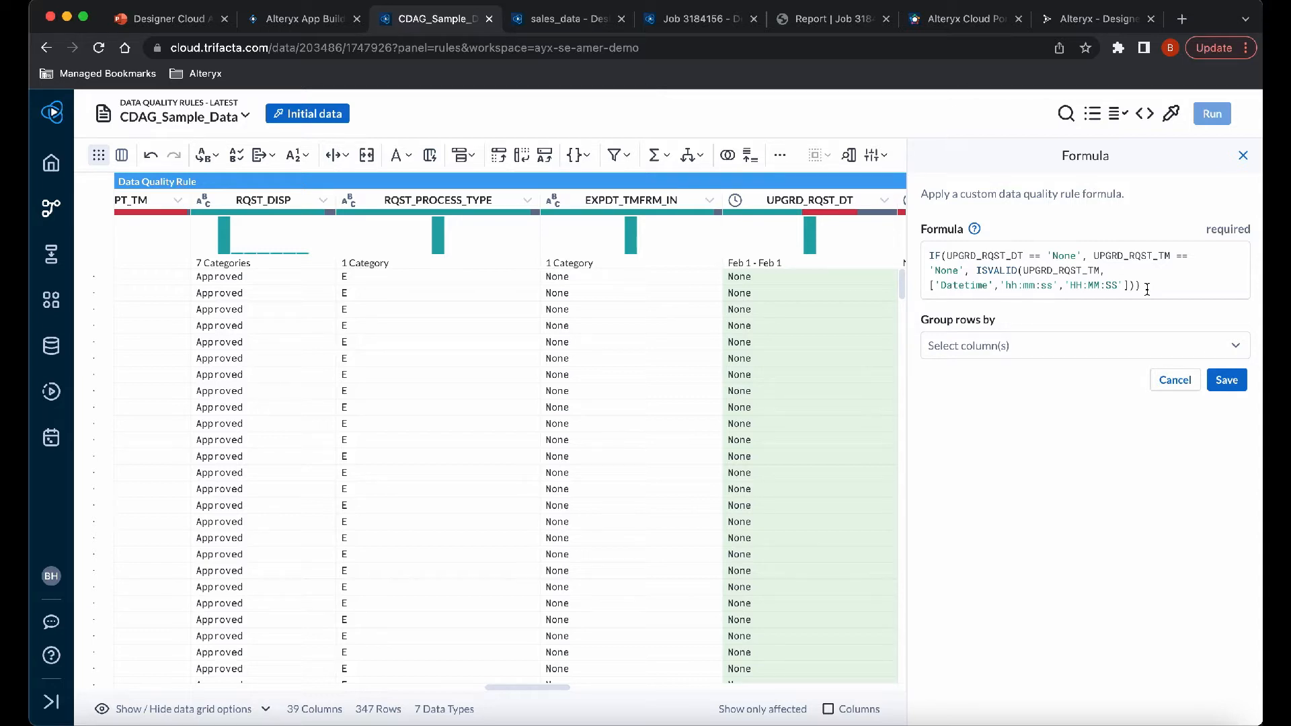
pyautogui.click(1227, 380)
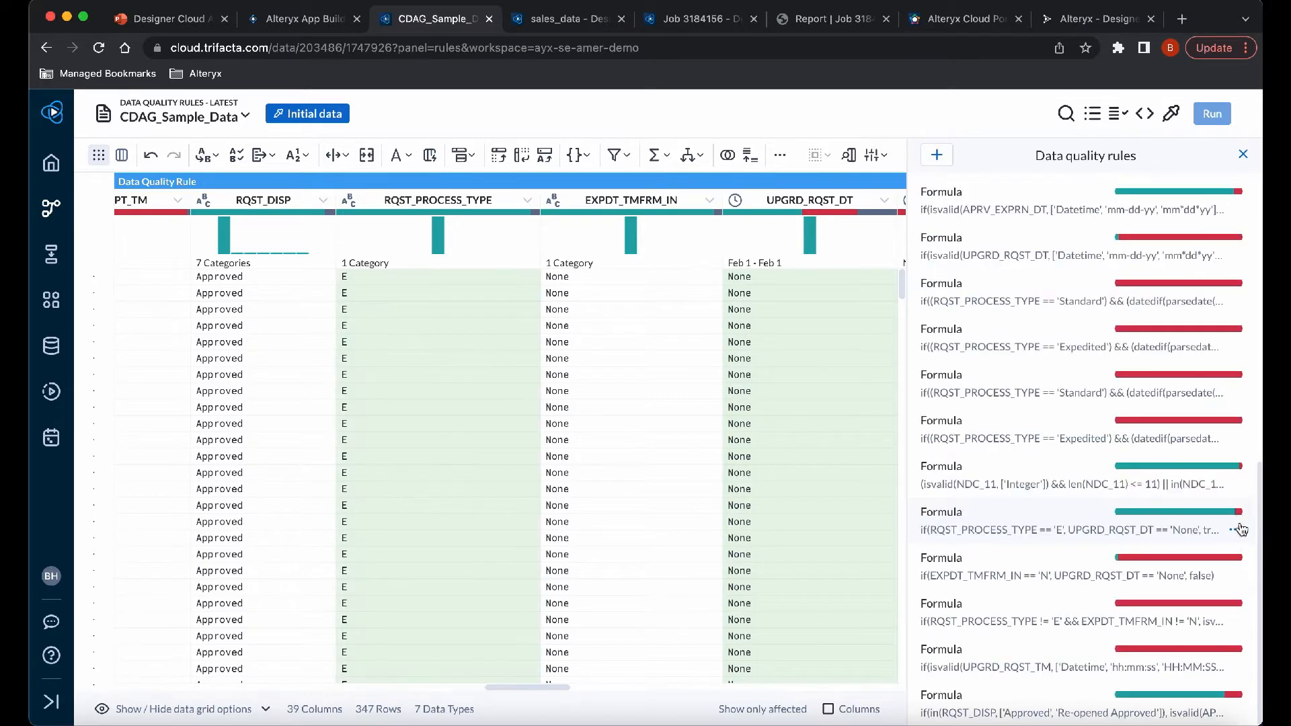
# - Inspect the formulas of the process type 'E' UPGRD_RQST_DT rule and the 'Standard' 96-hour IRE_FWD_DT rule, cancelling each edit
pyautogui.click(1237, 531)
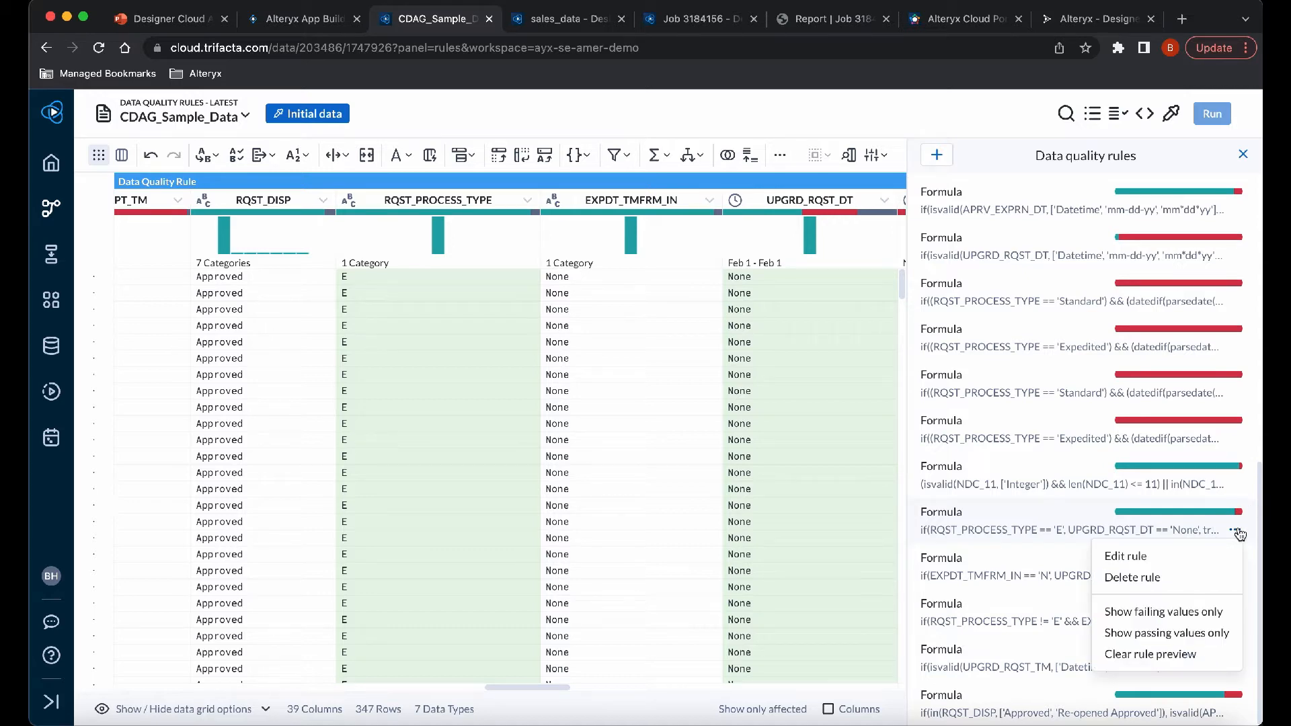
pyautogui.click(1153, 558)
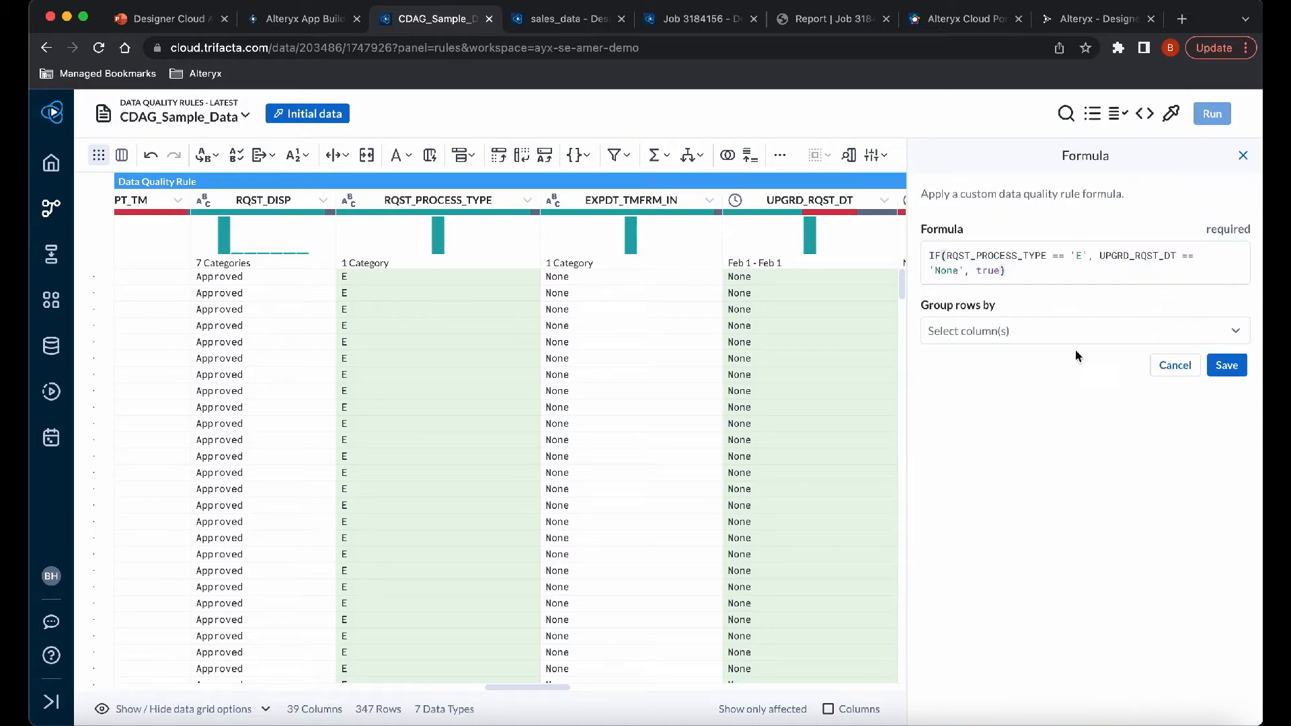
pyautogui.click(1173, 365)
pyautogui.scroll(-5, 1178, 380)
pyautogui.click(1186, 545)
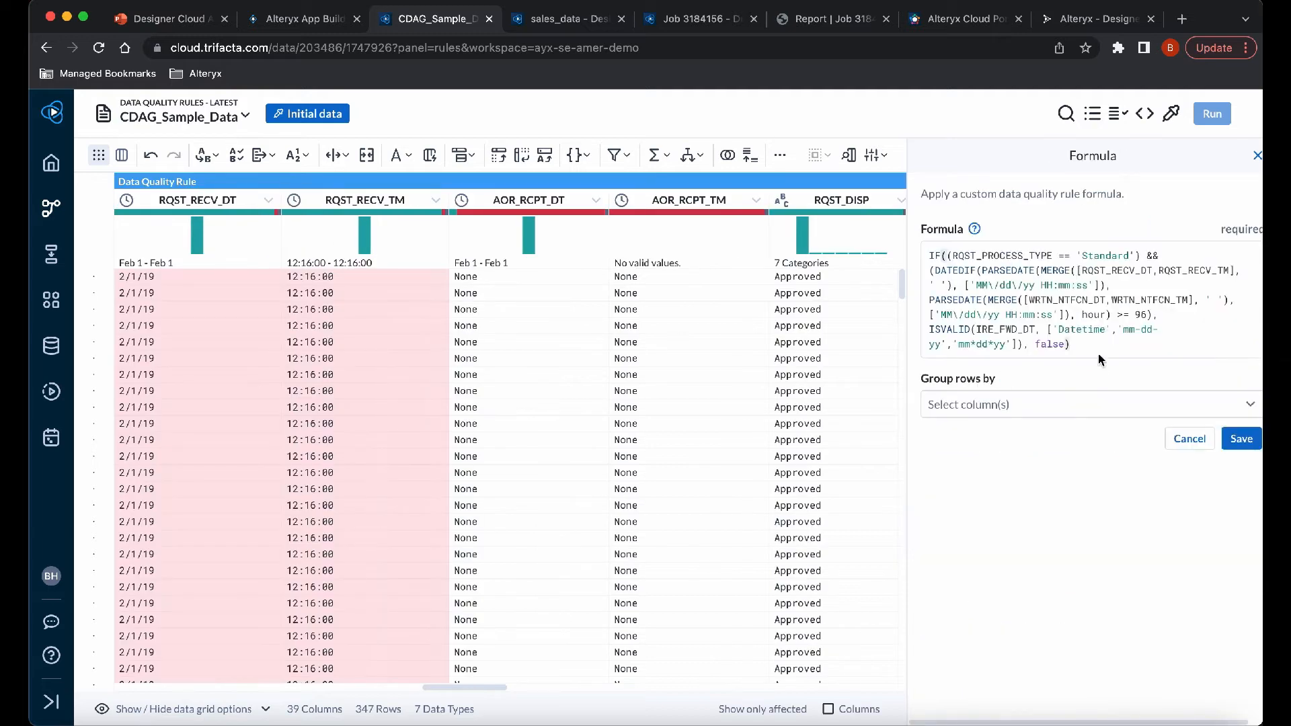
pyautogui.click(1190, 438)
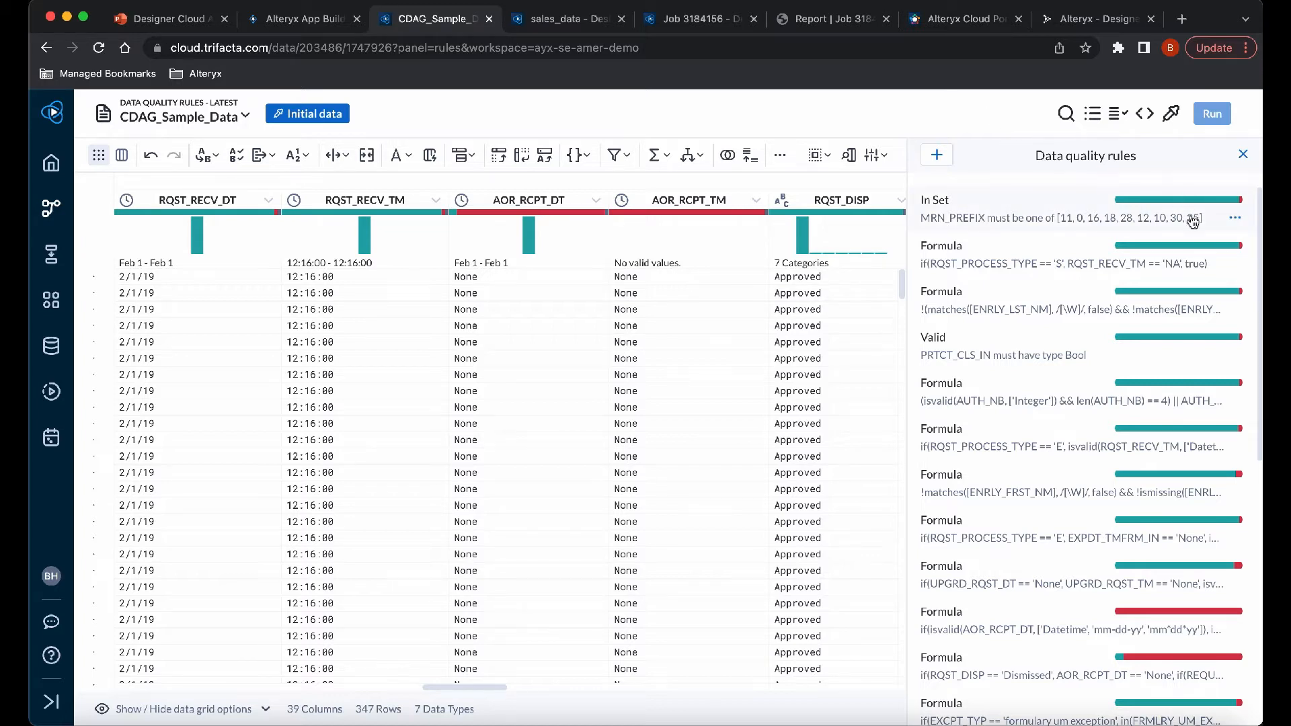
# - Preview the MRN_PREFIX set rule and show the failing rows of the process type 'S' RQST_RECV_TM rule
pyautogui.click(1245, 205)
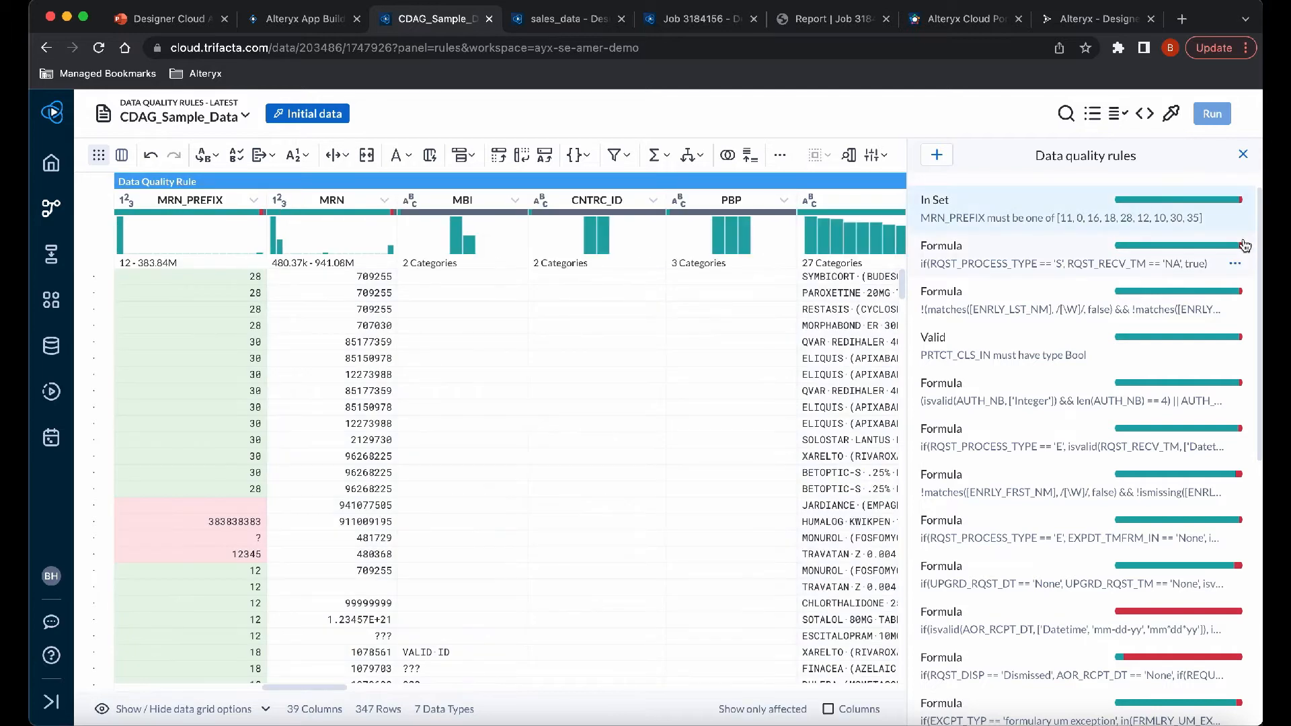
pyautogui.click(1243, 249)
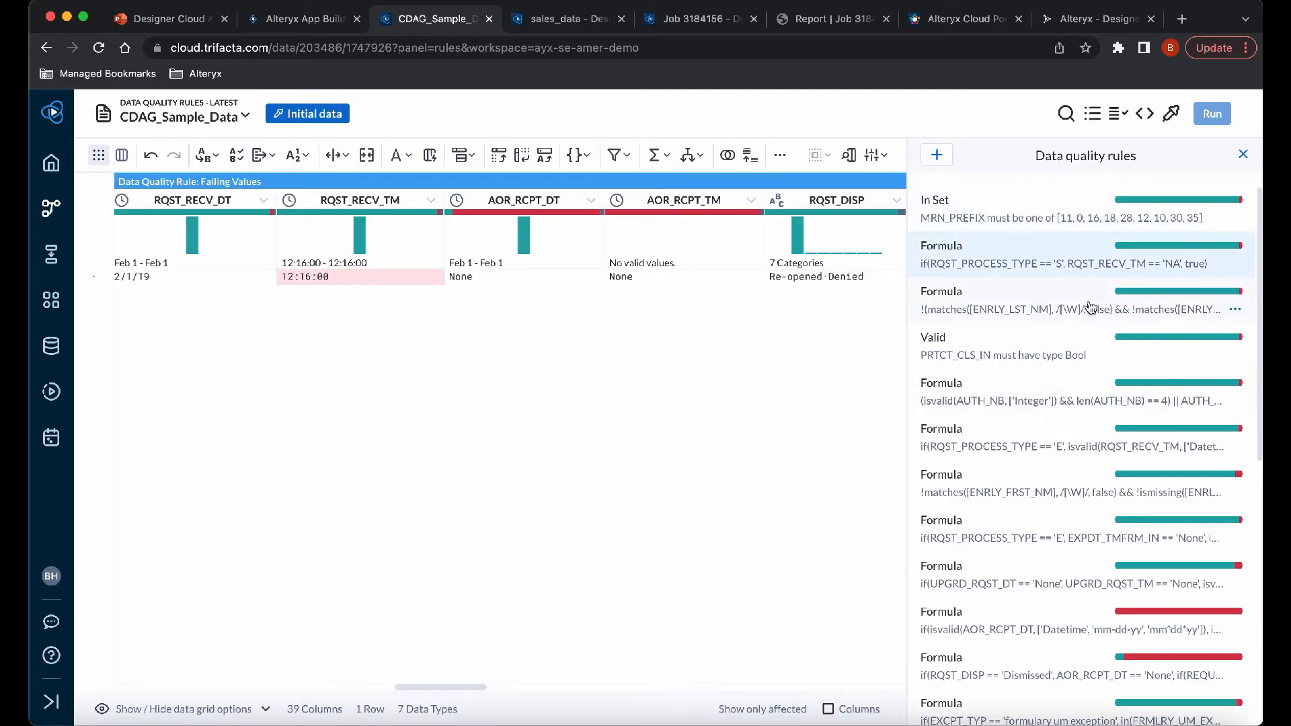
pyautogui.click(1022, 115)
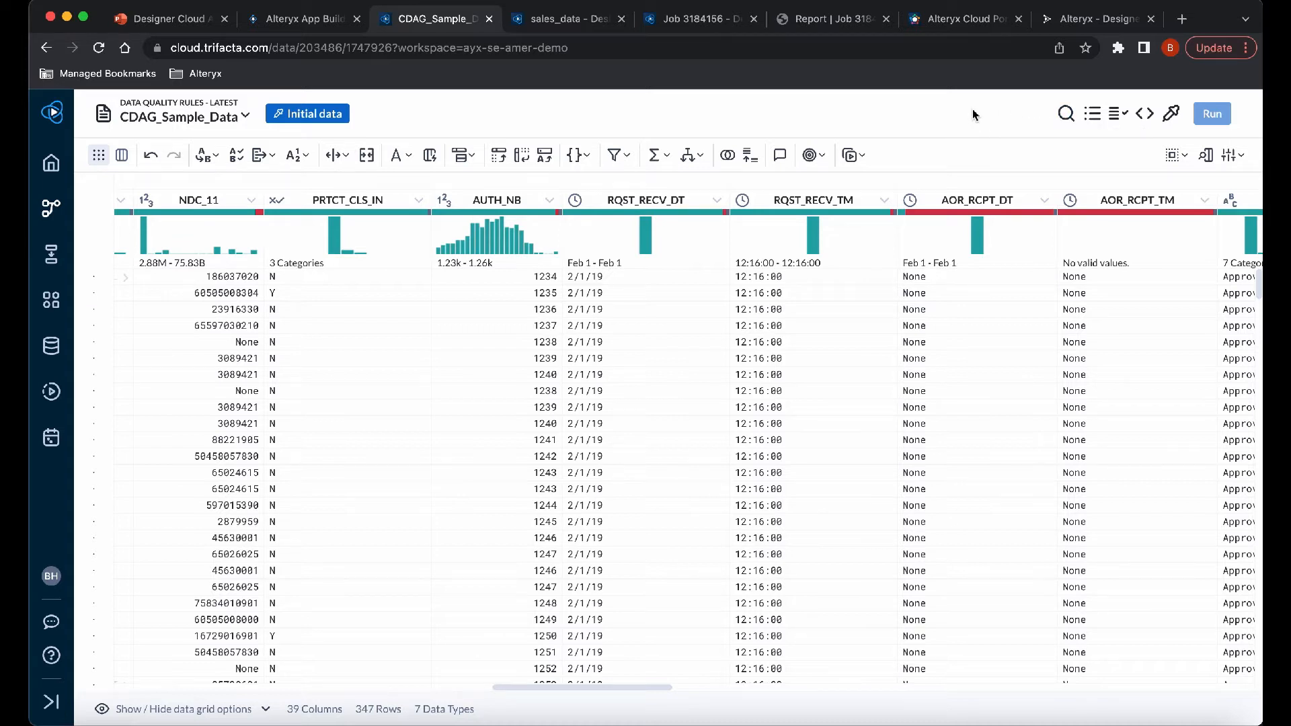
# - Open the recipe of CDAG_Sample_Data and review the steps that build error_flags alongside the source columns
pyautogui.click(1118, 117)
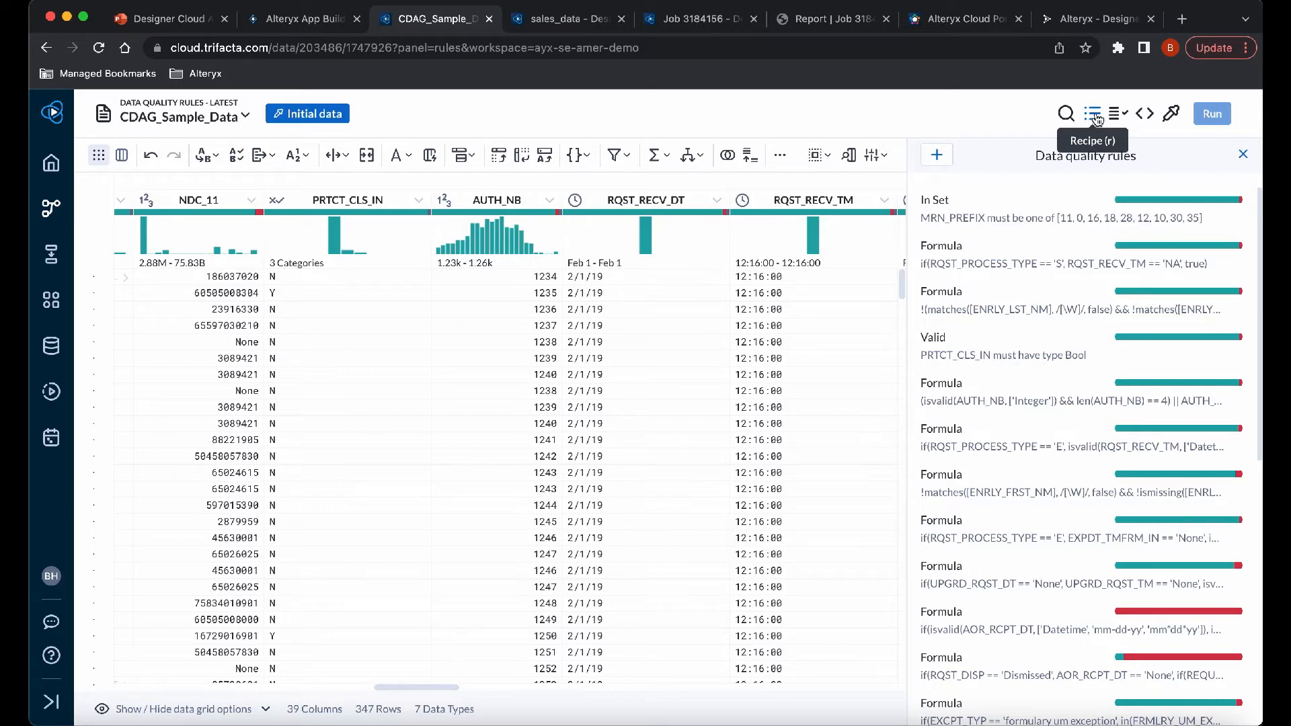
pyautogui.click(1094, 115)
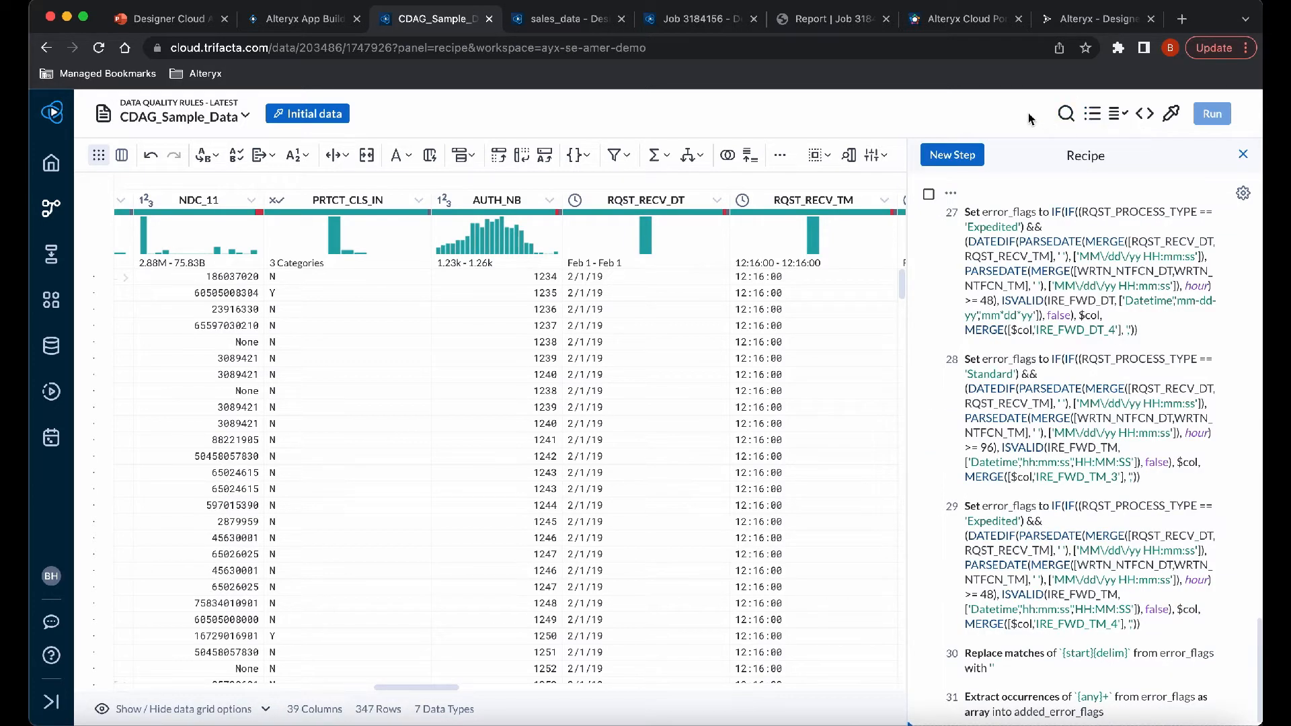
pyautogui.scroll(15, 1110, 385)
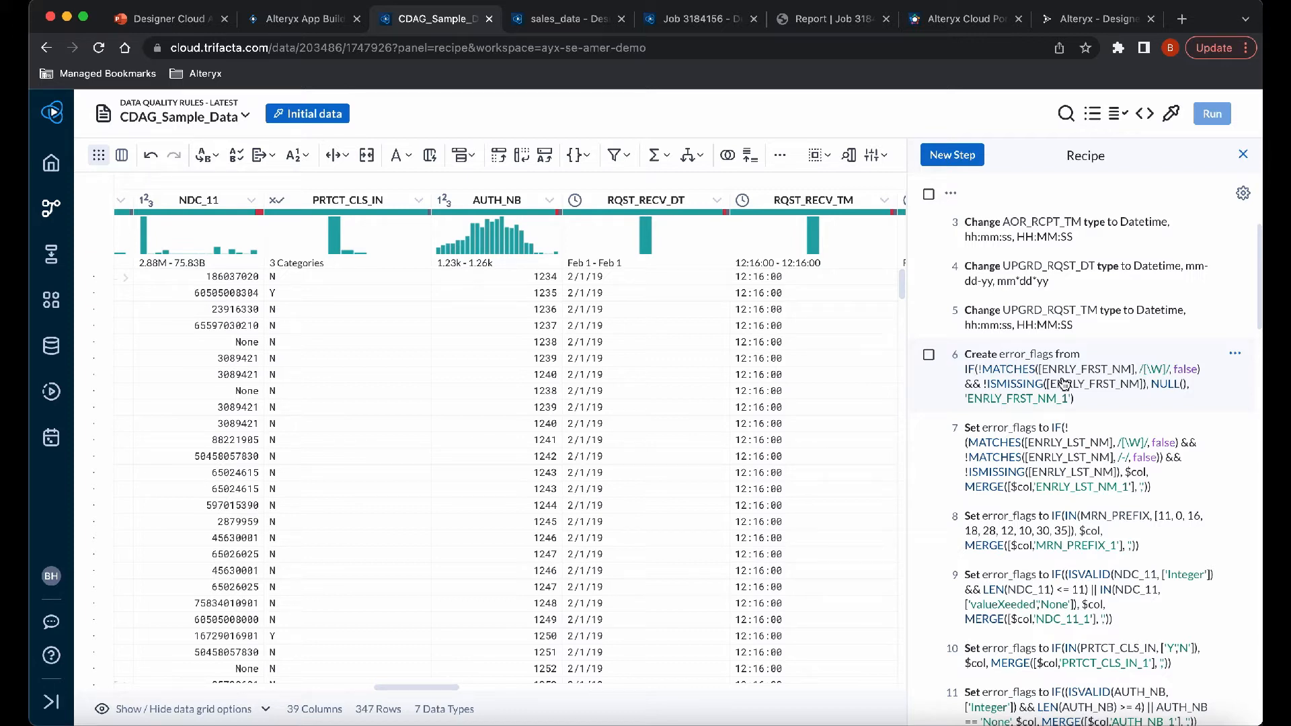
pyautogui.hscroll(-3, 483, 398)
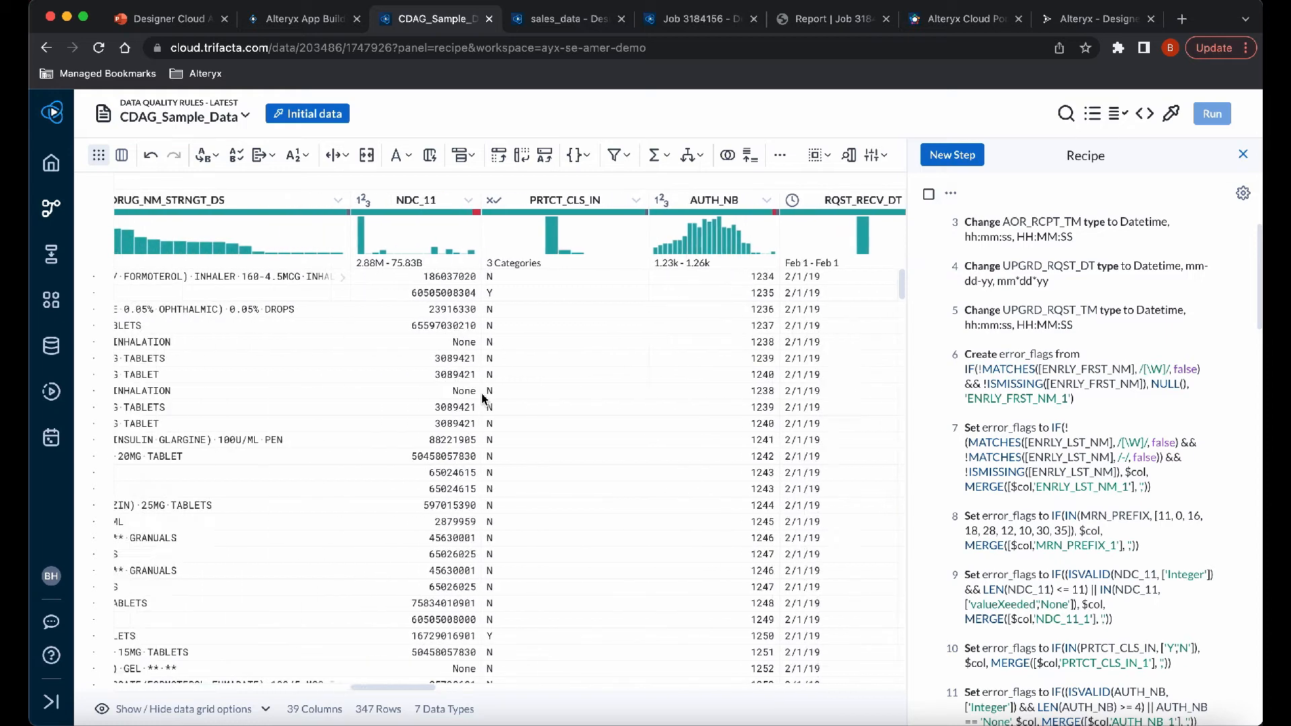
pyautogui.hscroll(-5, 482, 398)
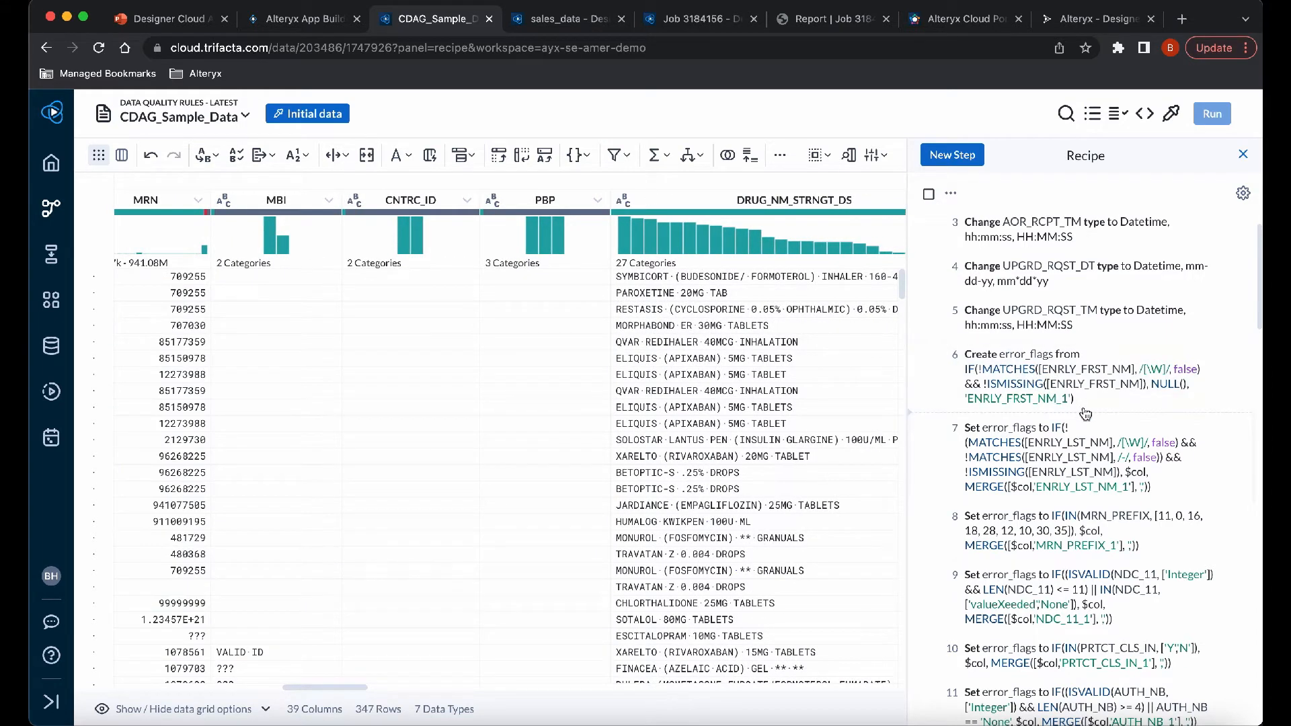
pyautogui.hscroll(-4, 686, 346)
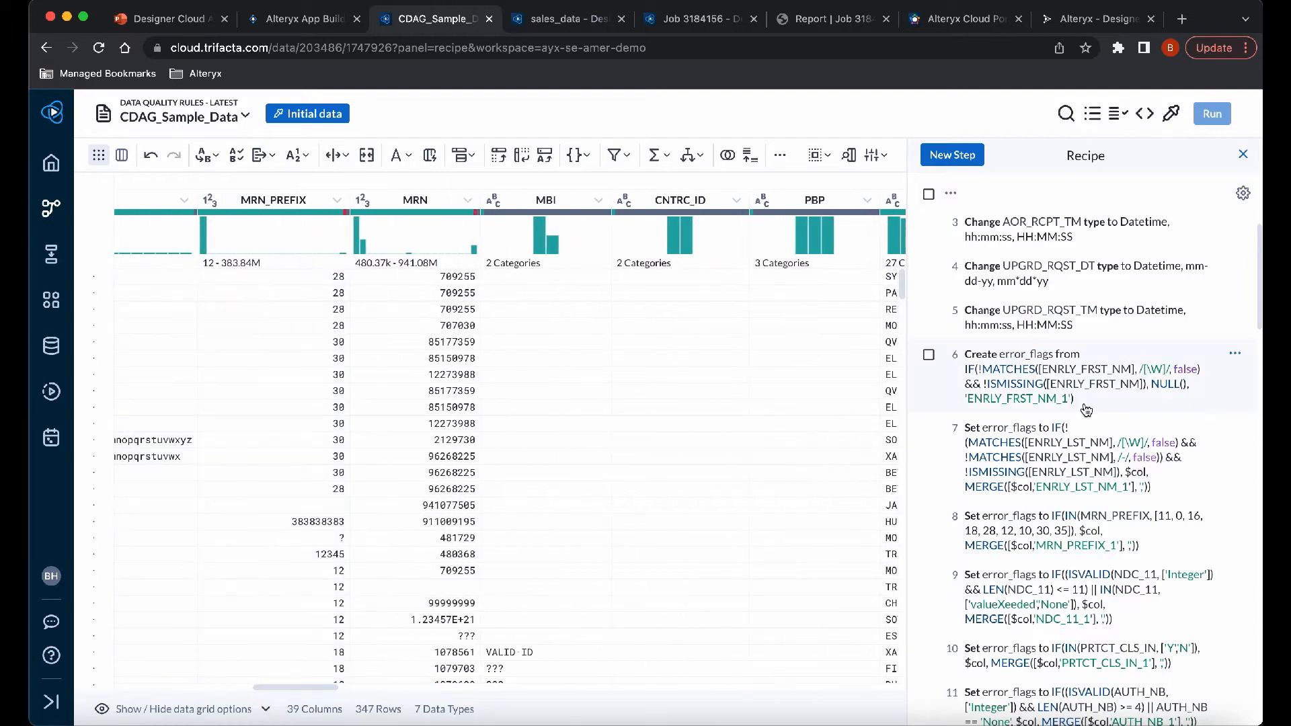
# - Preview the data as of recipe steps 6 and 7 to examine the error_flags column they produce
pyautogui.scroll(-20, 1023, 418)
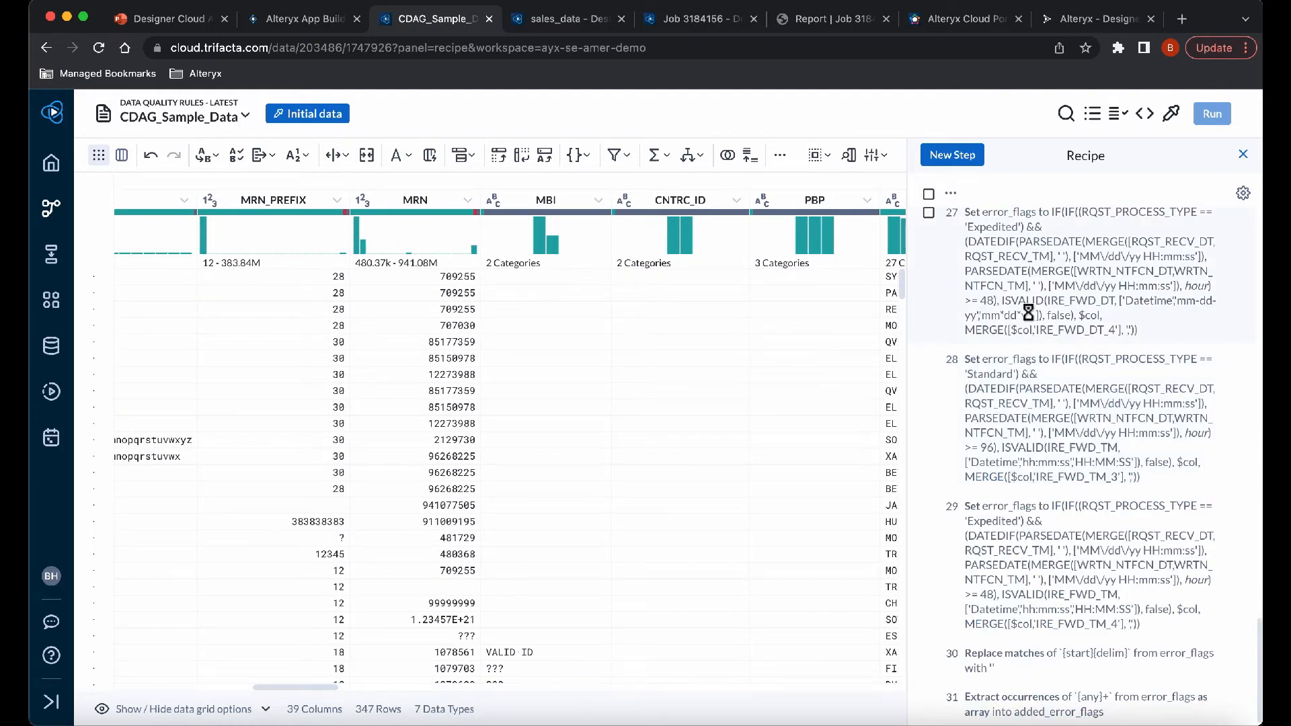
pyautogui.scroll(20, 1029, 313)
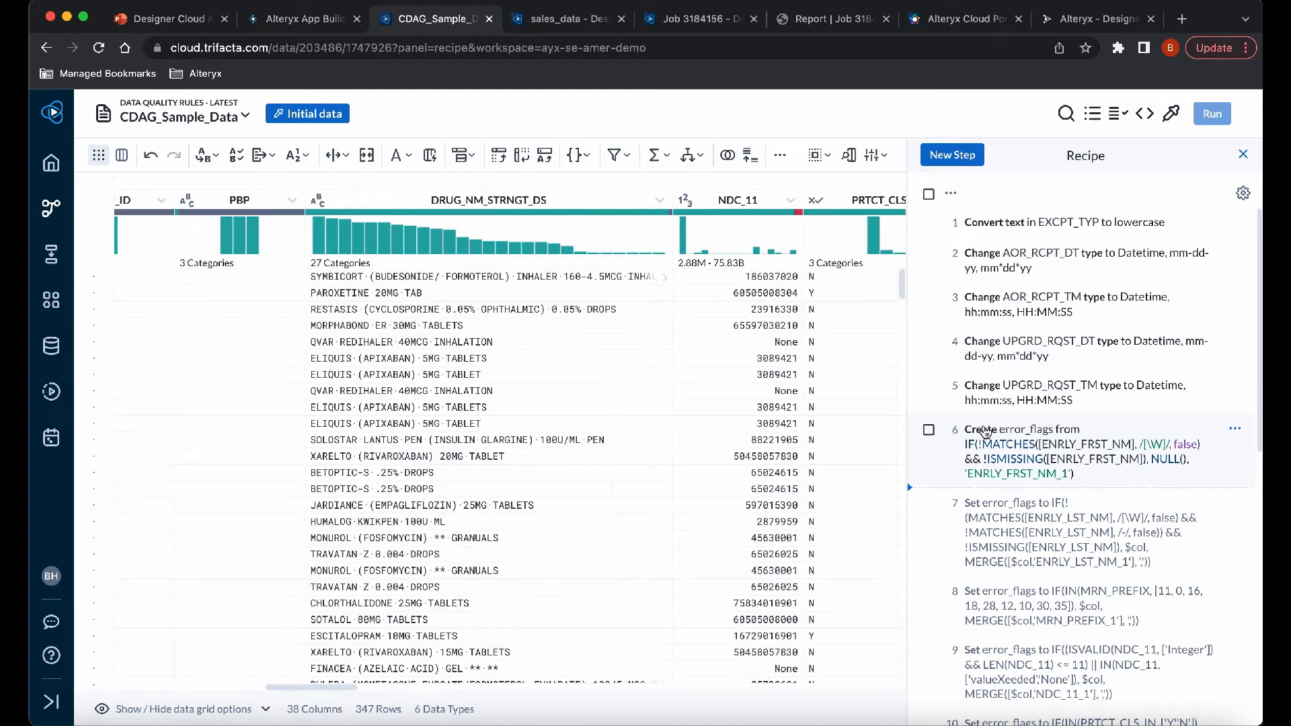
pyautogui.scroll(10, 1048, 437)
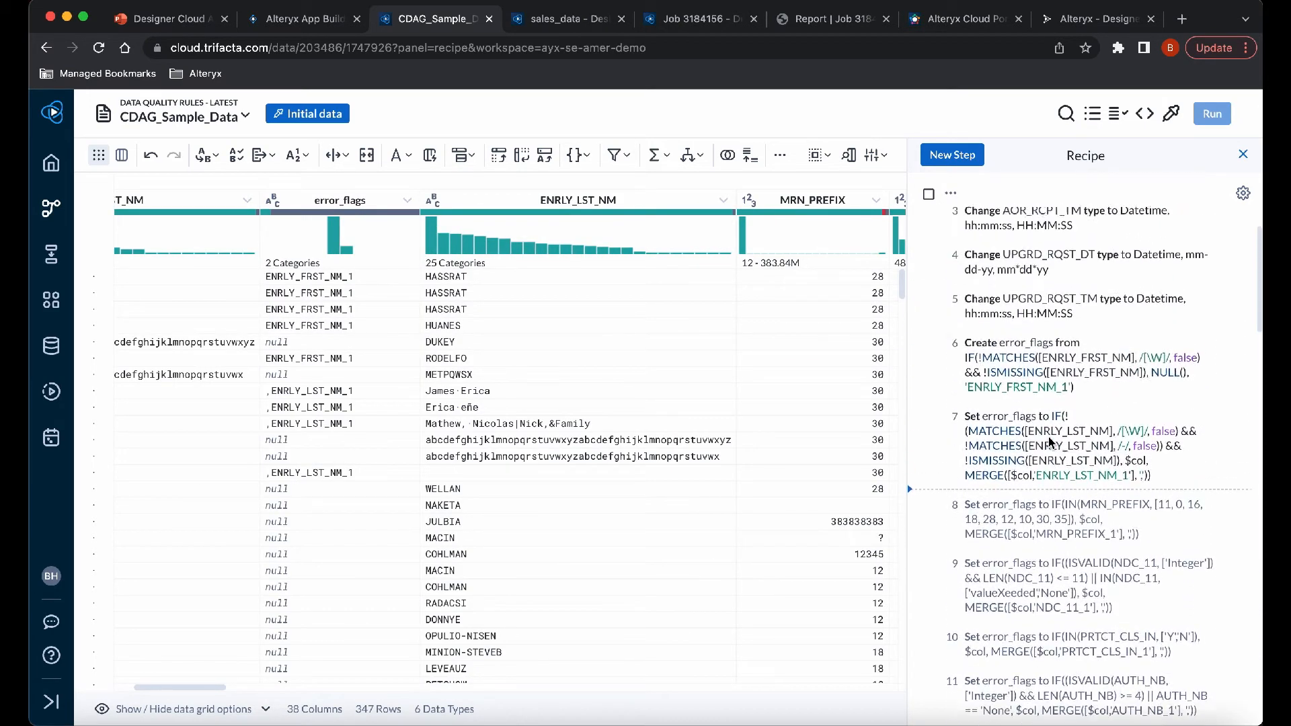
pyautogui.scroll(1, 1049, 441)
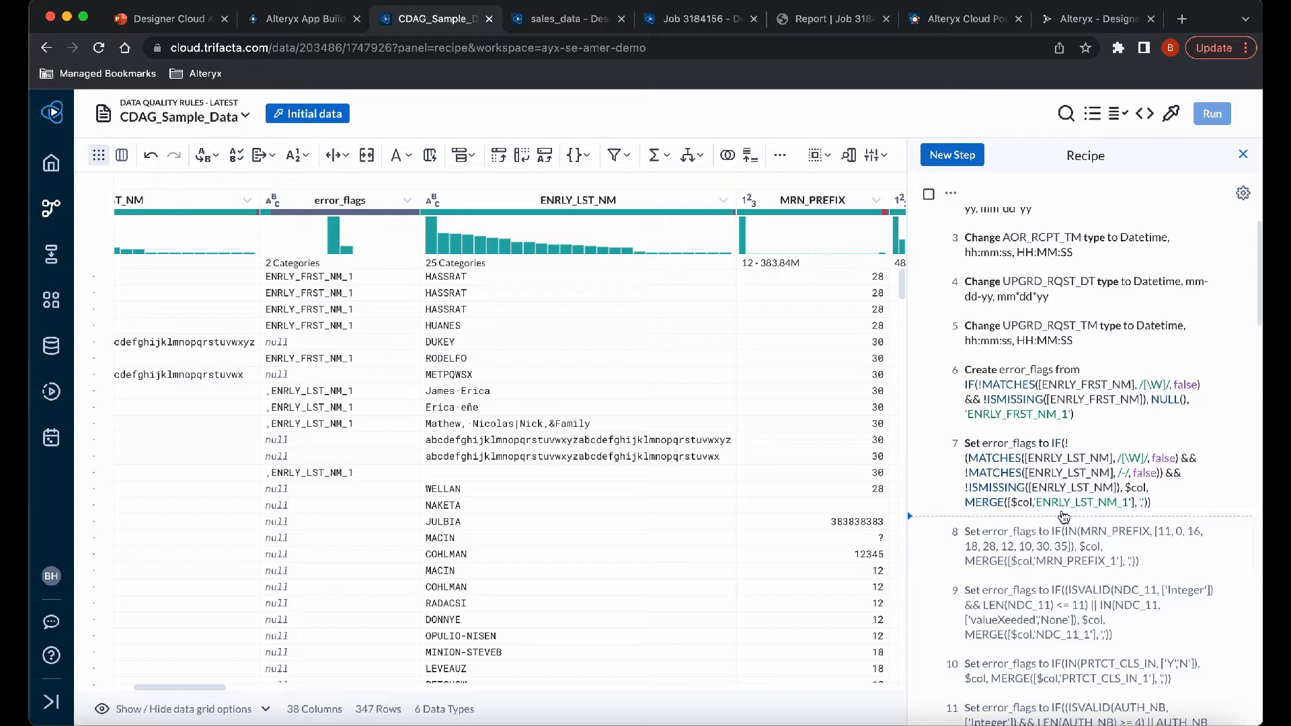
# - Open recipe step 7 for editing, highlight its ENRLY_LST_NM conditions and ENRLY_LST_NM_1 error code, and cancel the edit
pyautogui.click(1235, 442)
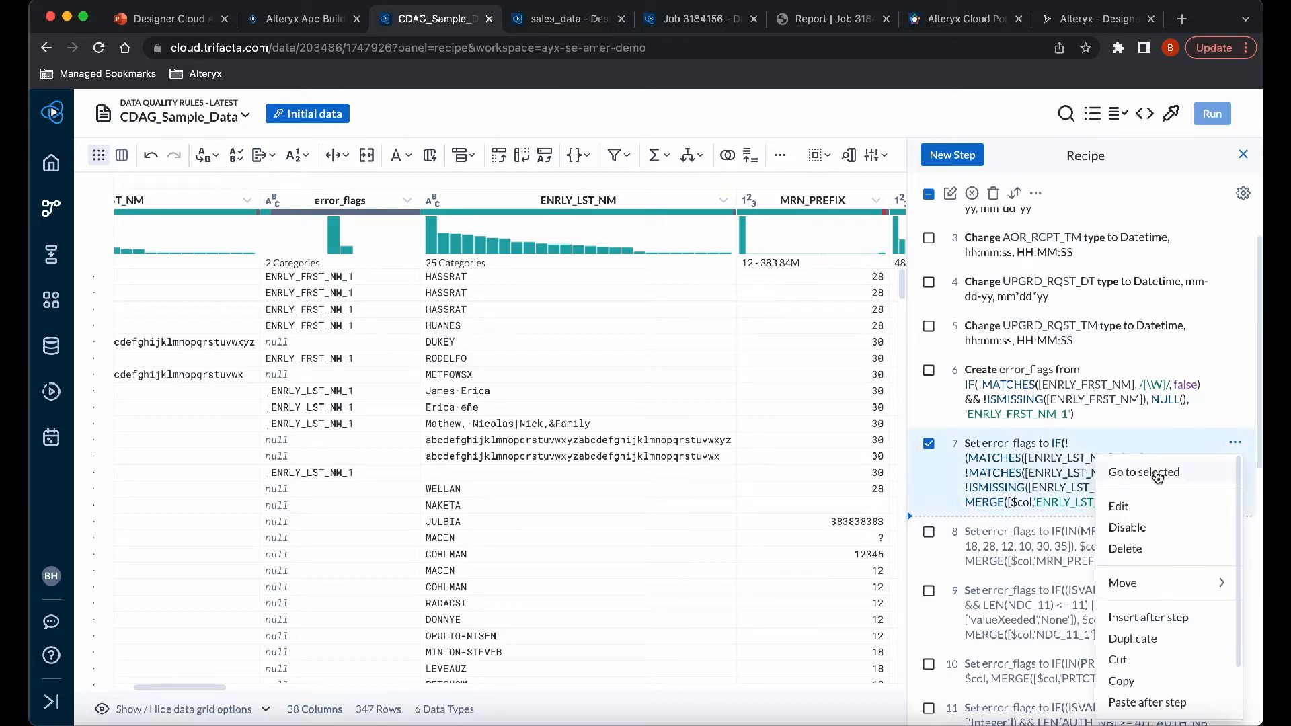
pyautogui.click(1127, 505)
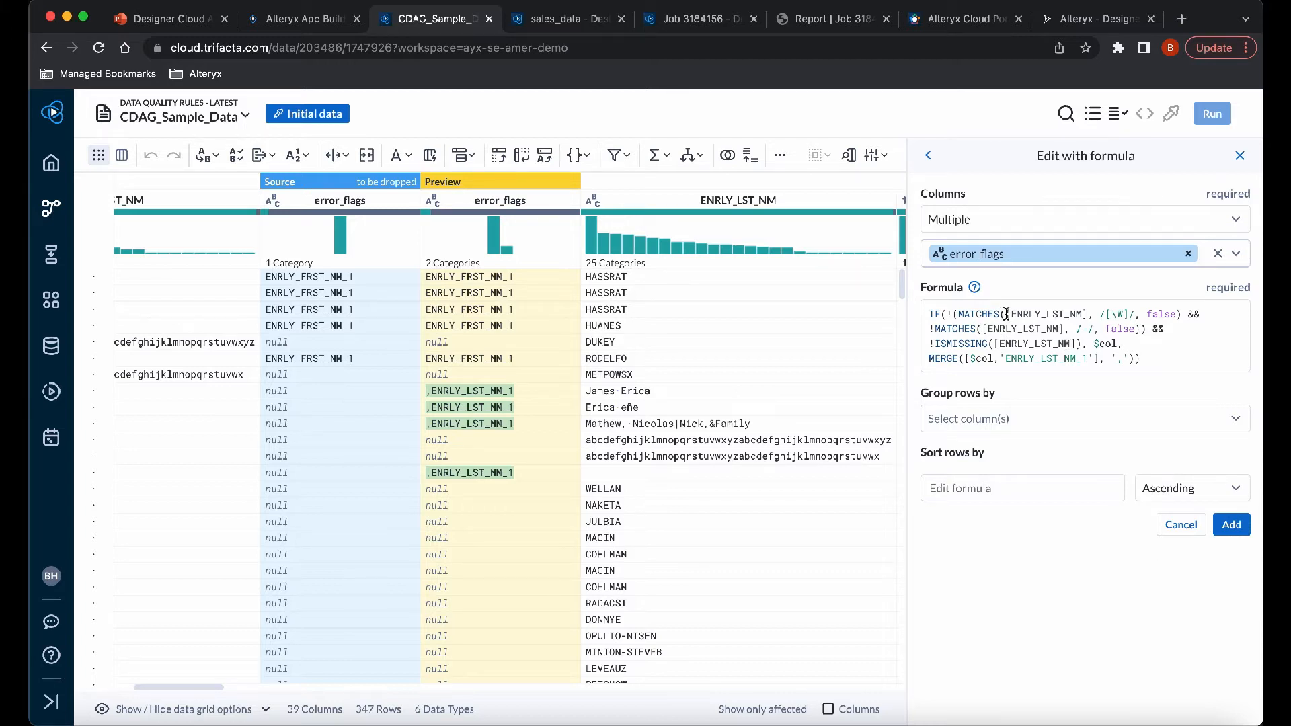
pyautogui.moveTo(1006, 314); pyautogui.dragTo(1078, 343)
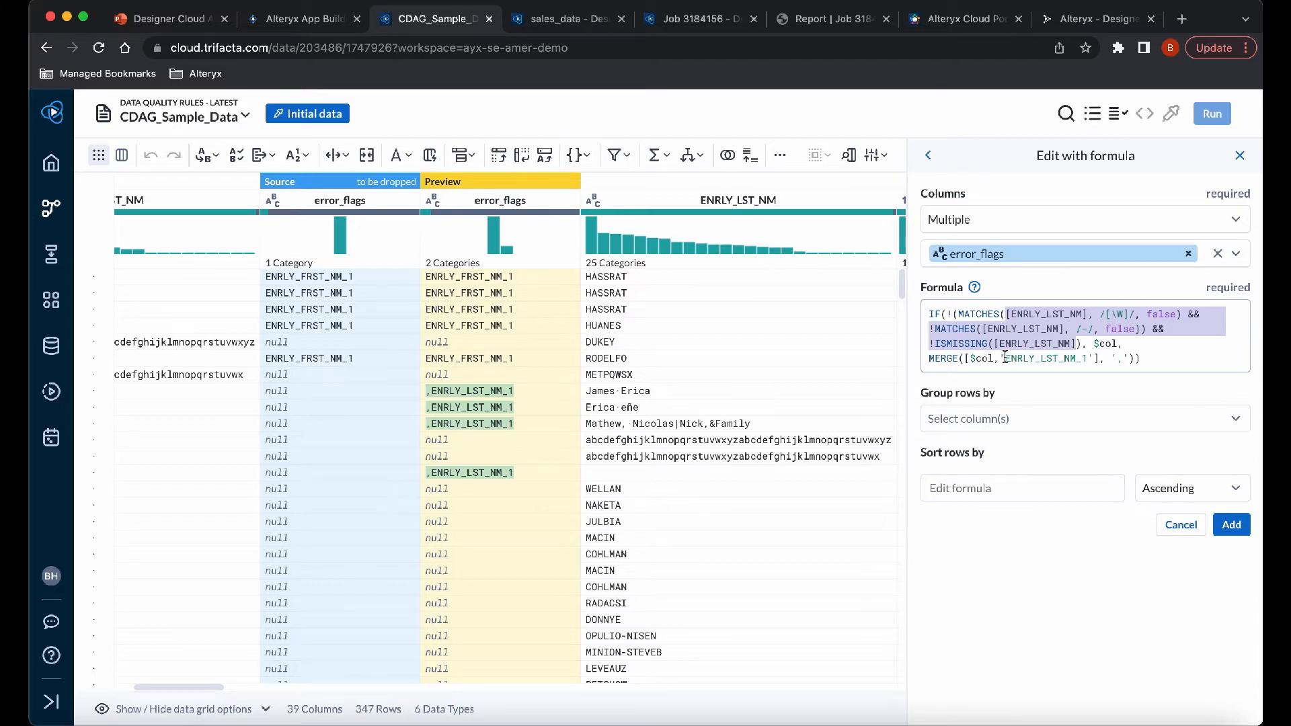
pyautogui.moveTo(1004, 358); pyautogui.dragTo(1085, 359)
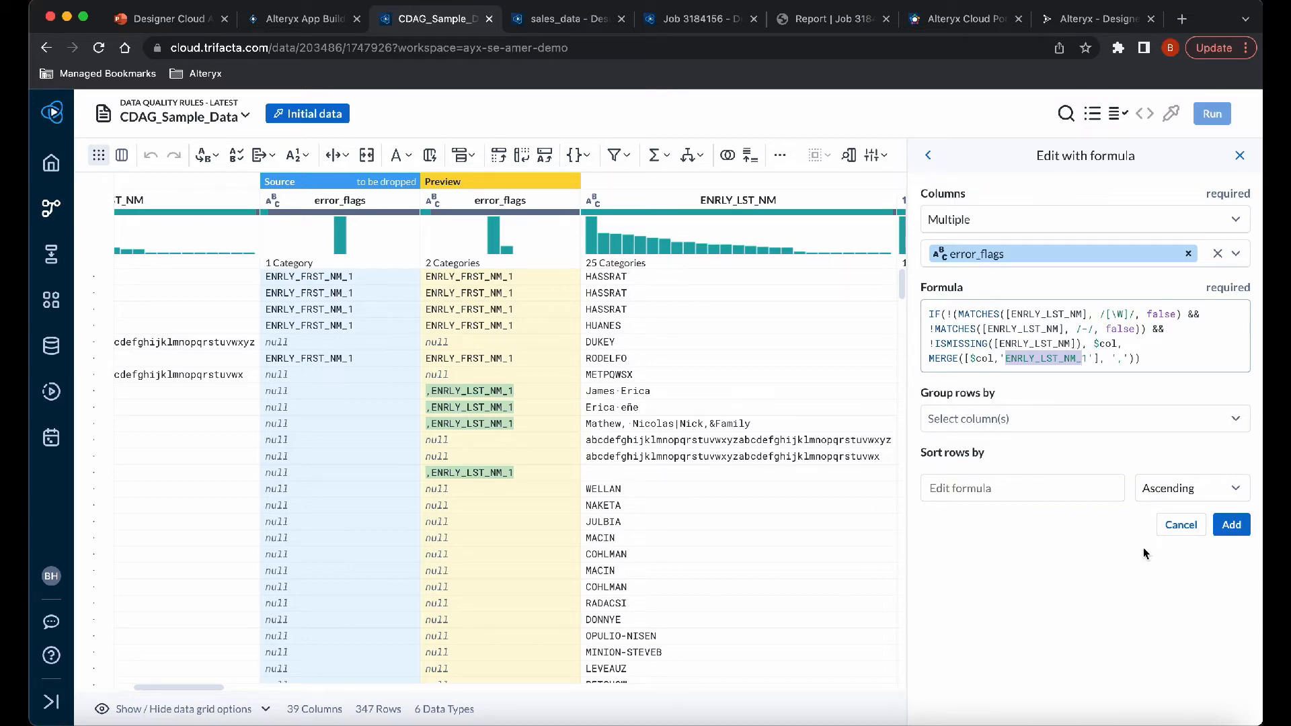
pyautogui.click(1190, 531)
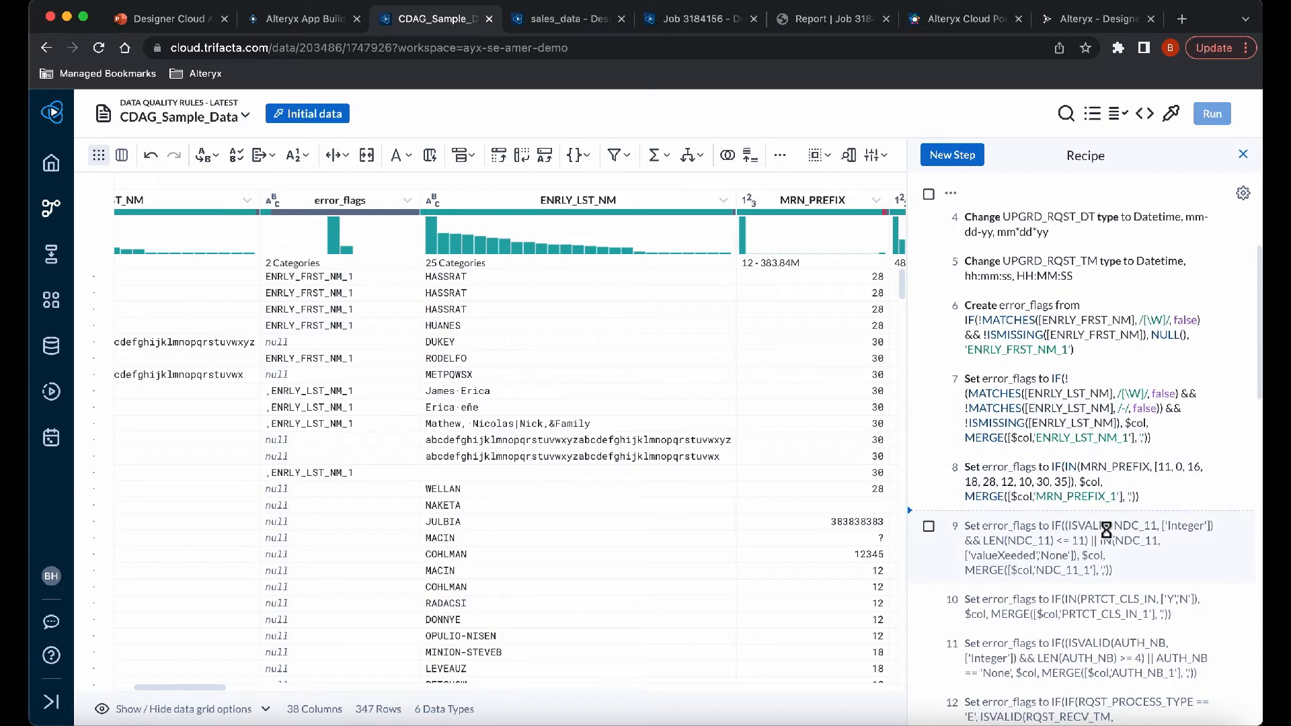
# - Preview error_flags as of recipe steps 8 and 9, and read through the remaining error-flag steps
pyautogui.scroll(-1, 1110, 528)
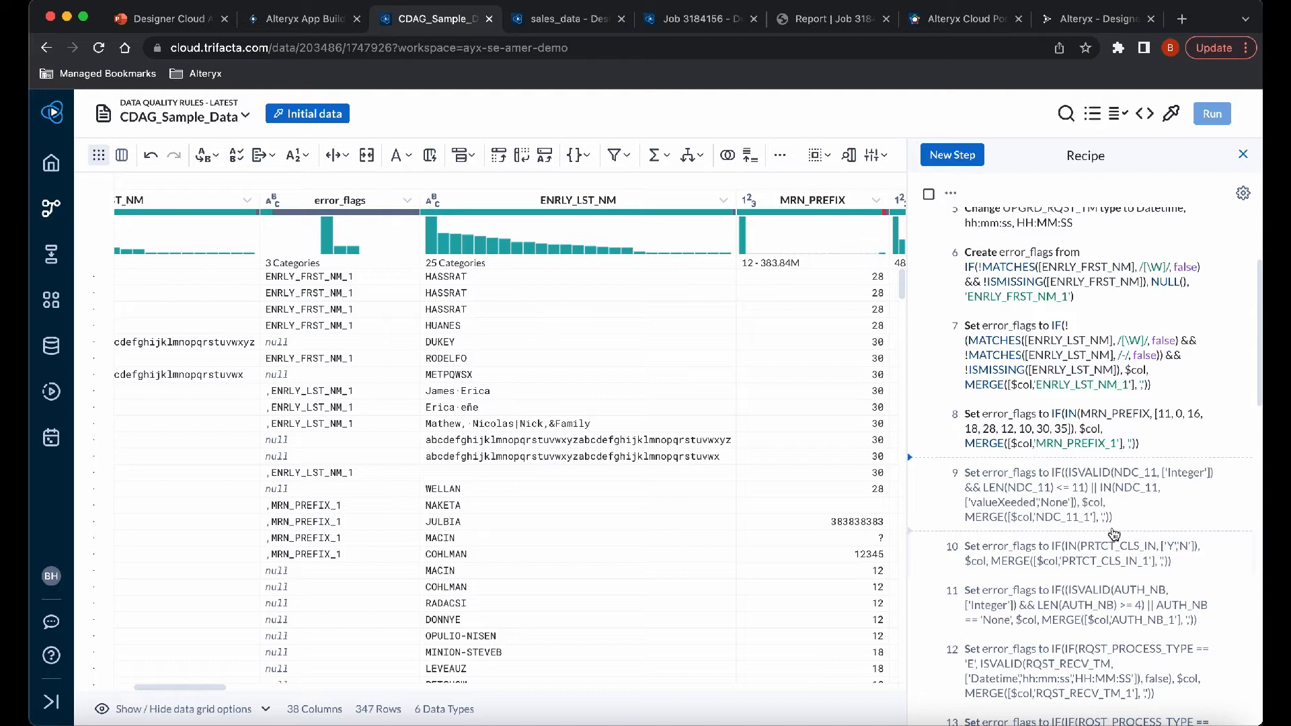
pyautogui.click(1115, 536)
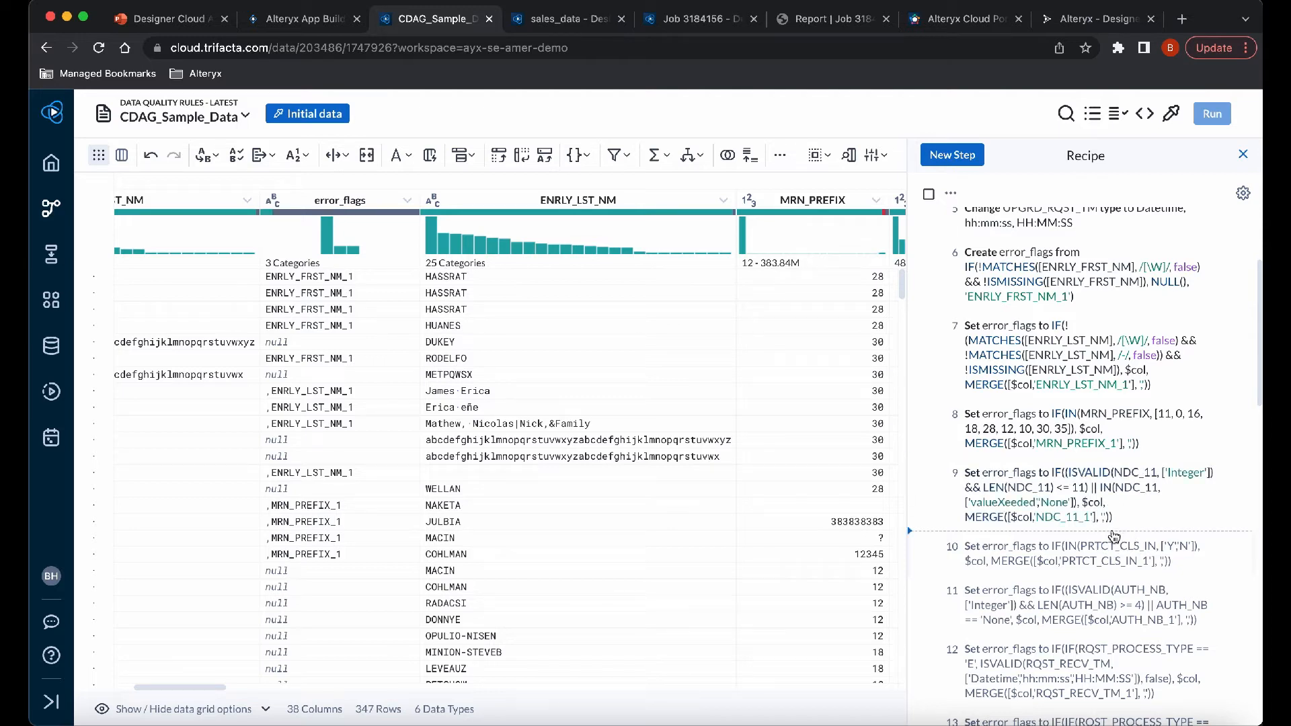
pyautogui.scroll(-1, 1117, 539)
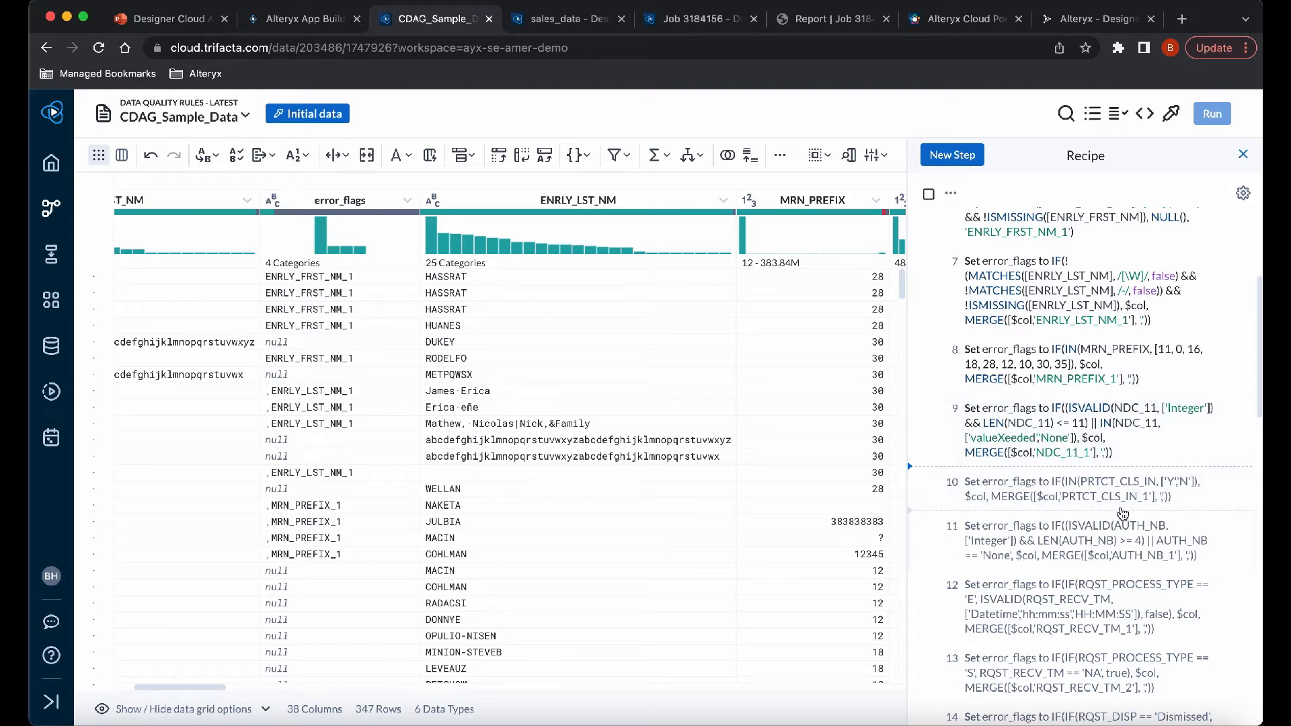
pyautogui.scroll(-9, 1123, 515)
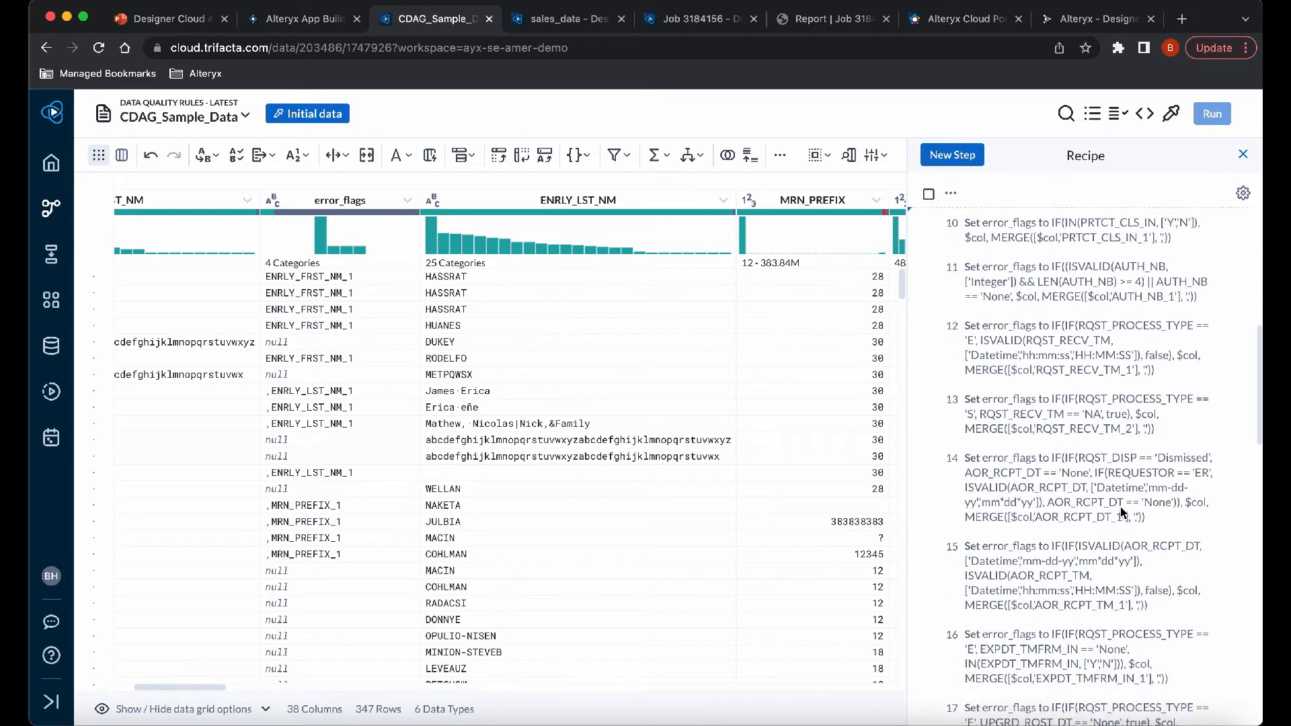
# - Read through the remaining error-flag steps and preview the error_flags column as of recipe steps 29 and 30
pyautogui.scroll(-8, 1121, 512)
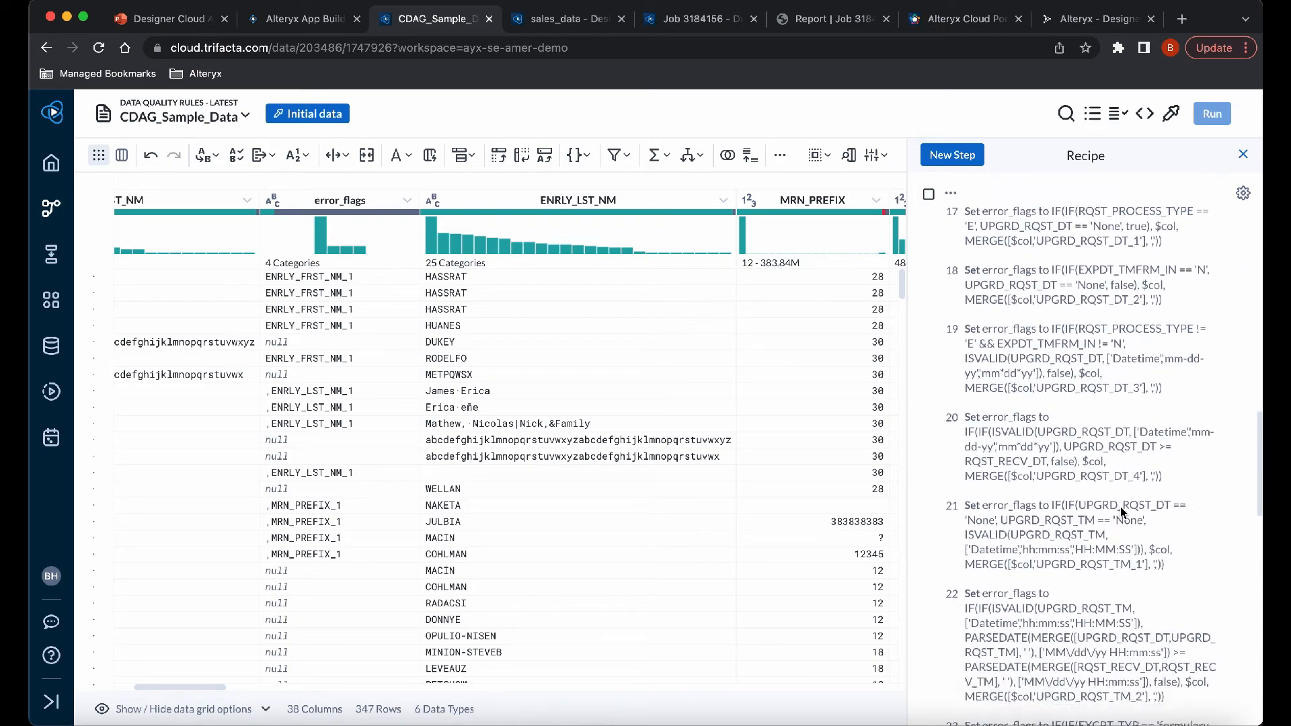
pyautogui.scroll(-8, 1121, 508)
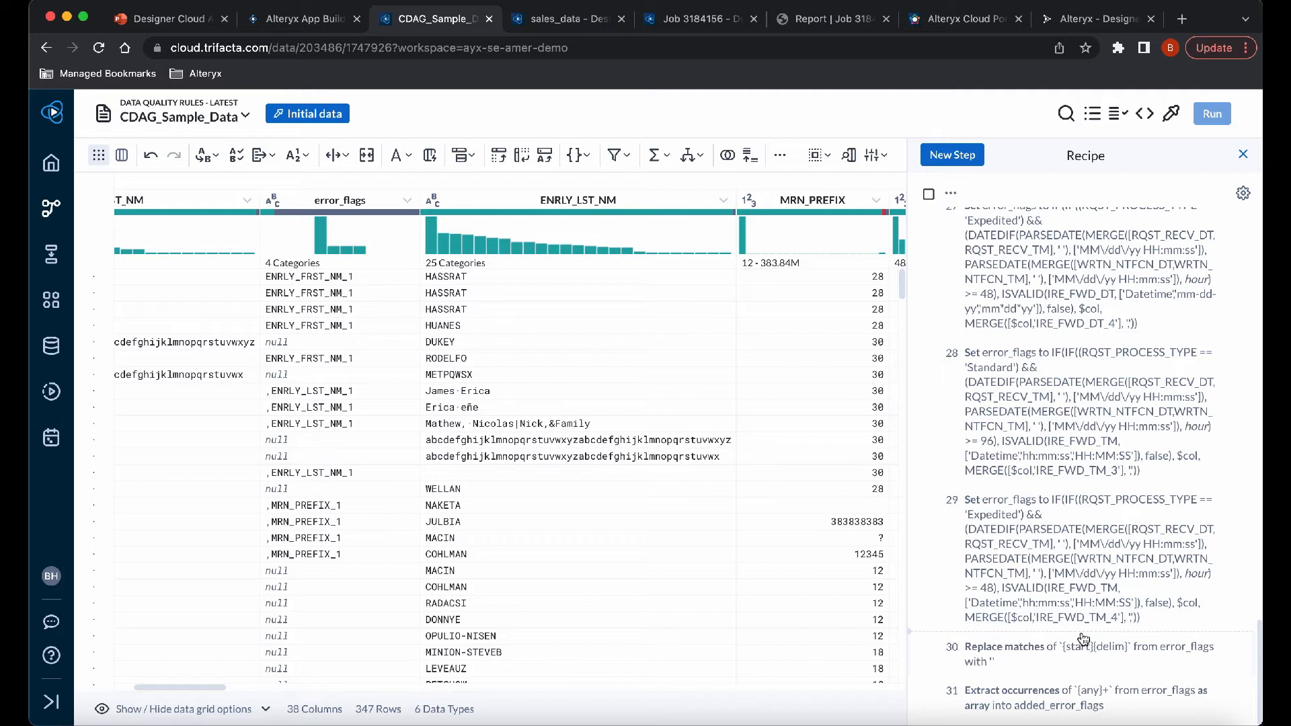
pyautogui.click(1083, 639)
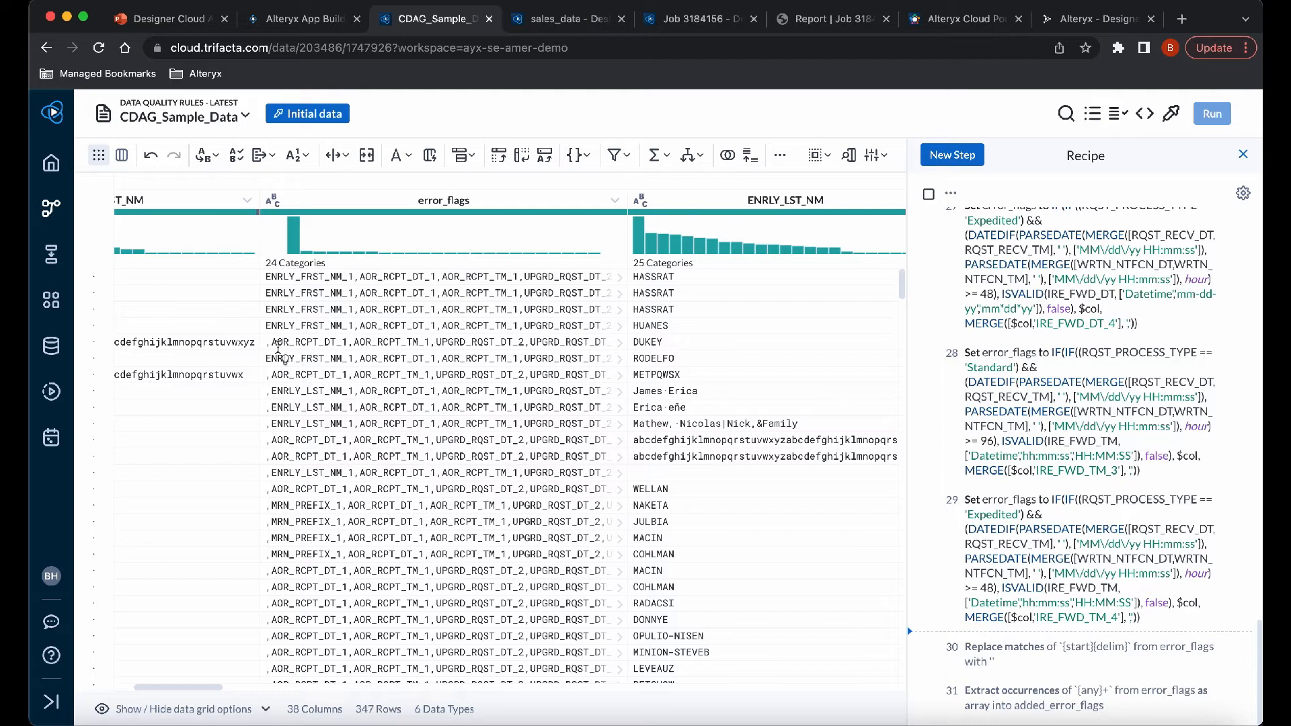
pyautogui.doubleClick(269, 342)
pyautogui.click(299, 369)
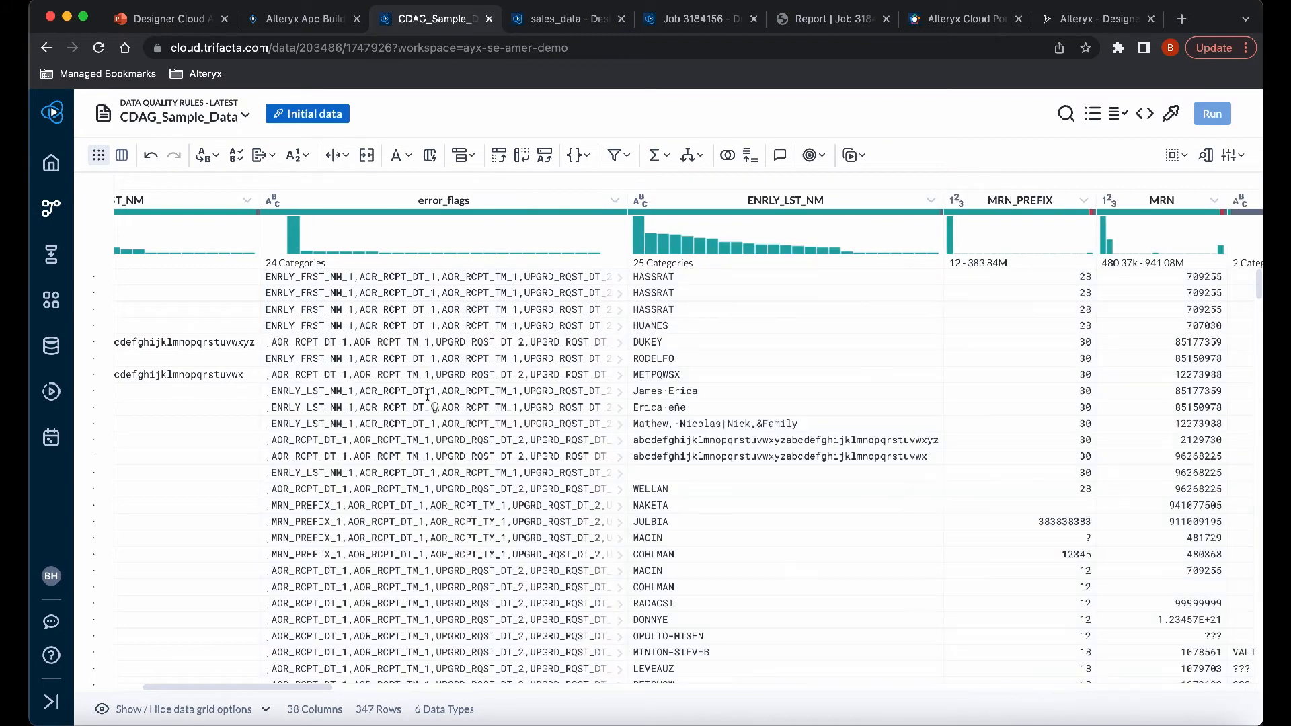
pyautogui.click(1093, 113)
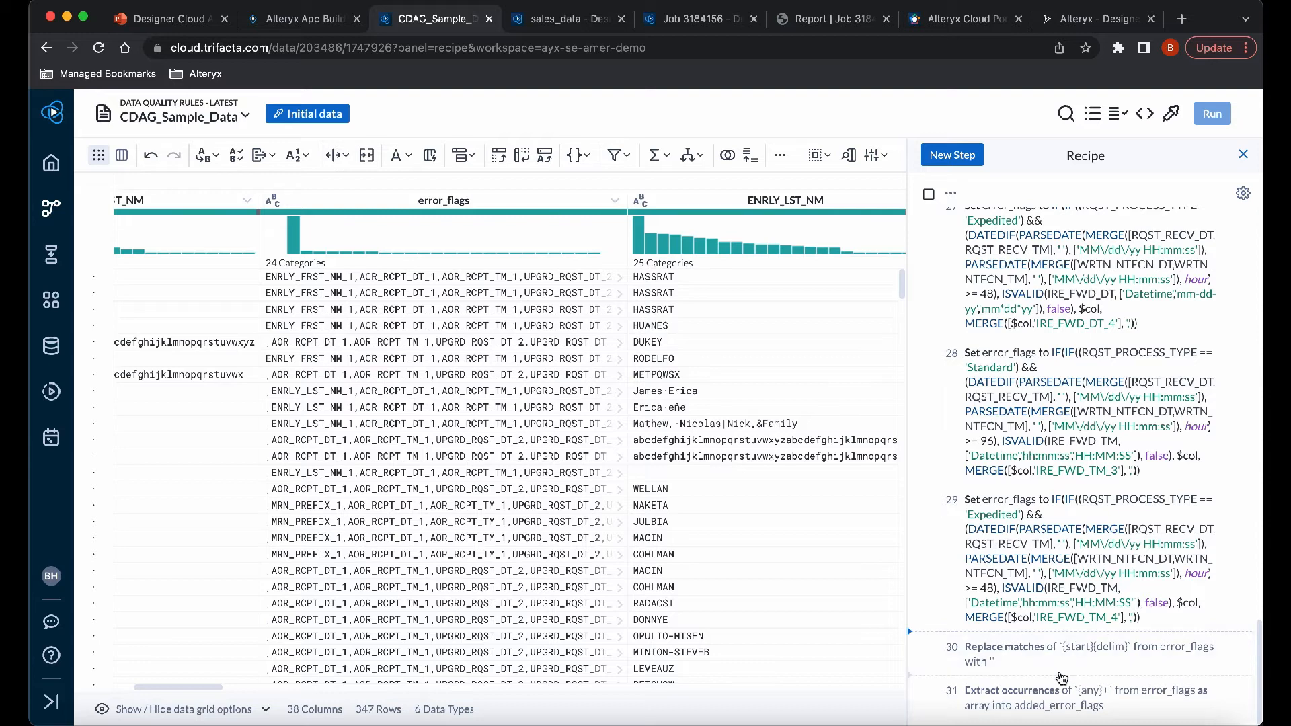
pyautogui.click(1074, 656)
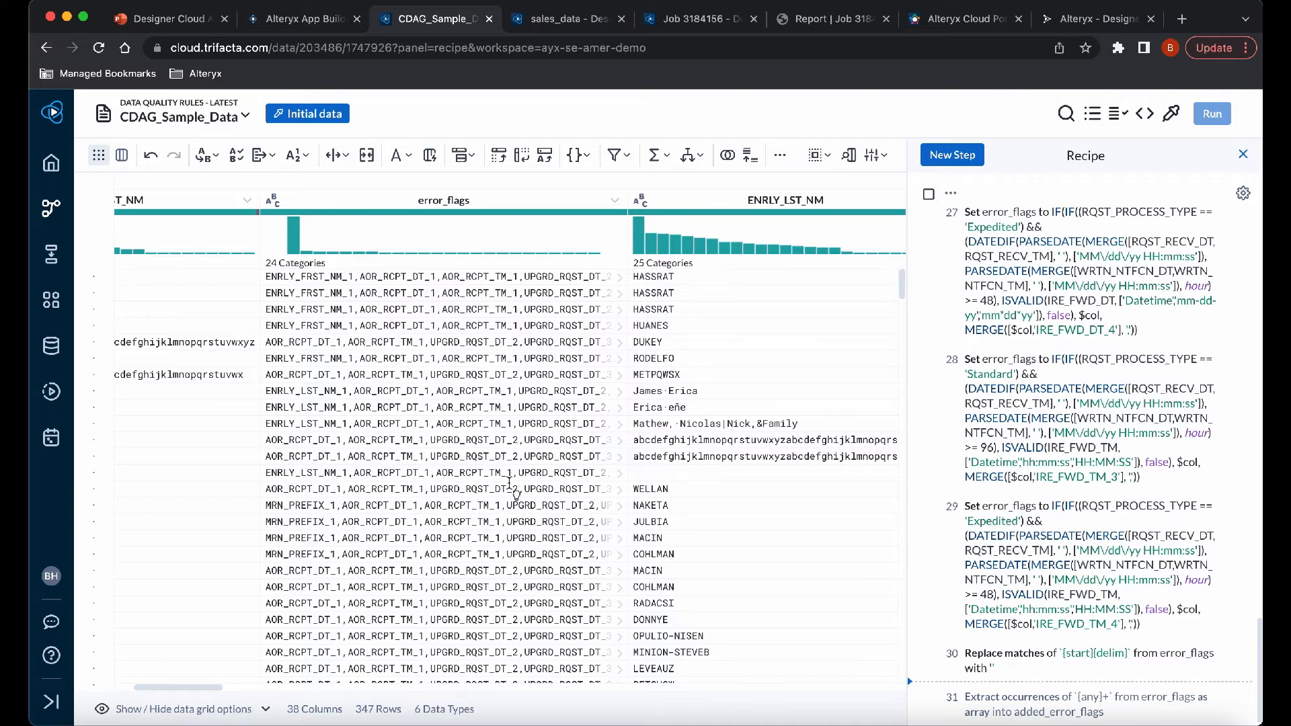
pyautogui.hscroll(-1, 524, 203)
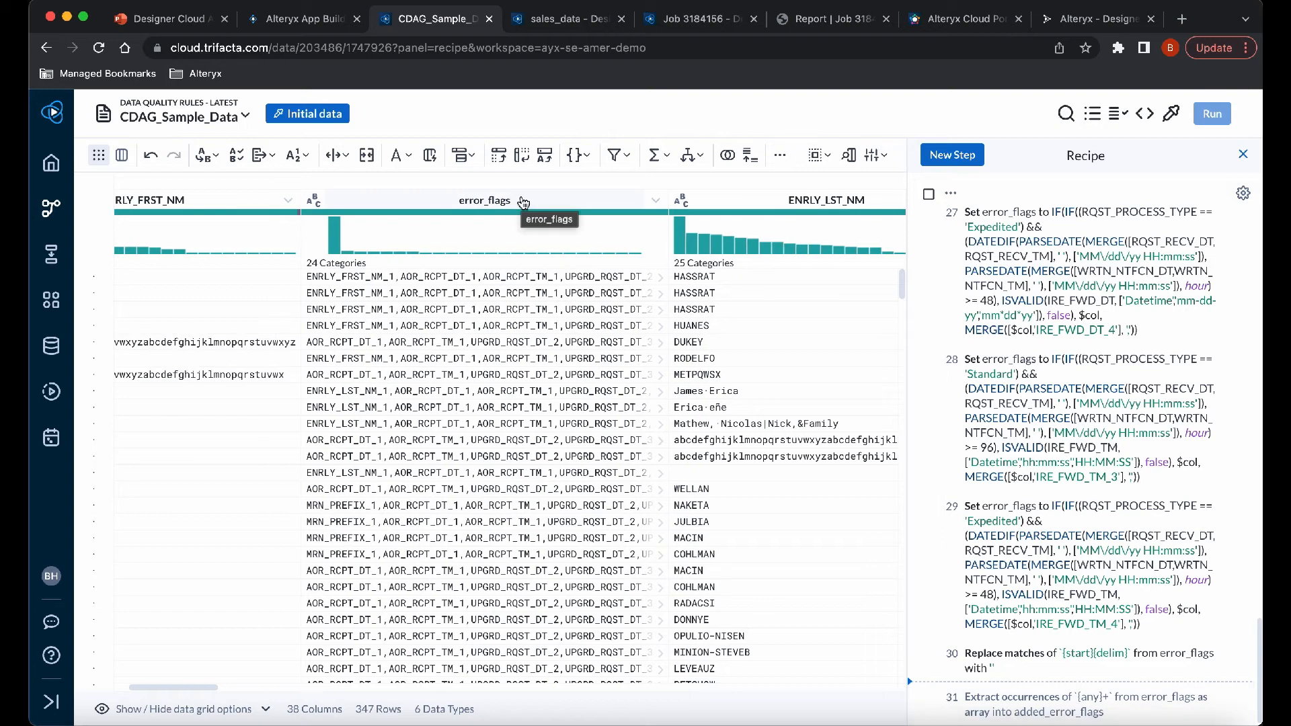
# - Preview the suggested conversion of error_flags to an array and expand the first value of the previewed column
pyautogui.click(524, 203)
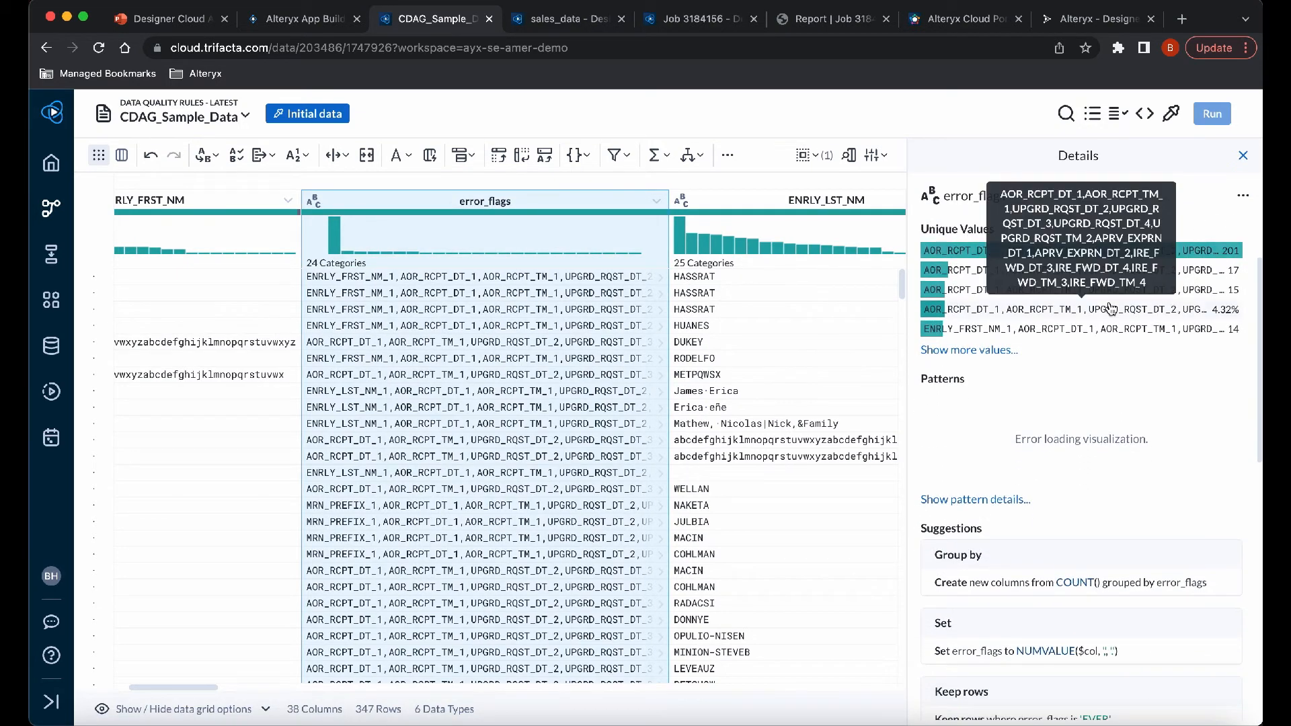
pyautogui.scroll(-10, 1110, 306)
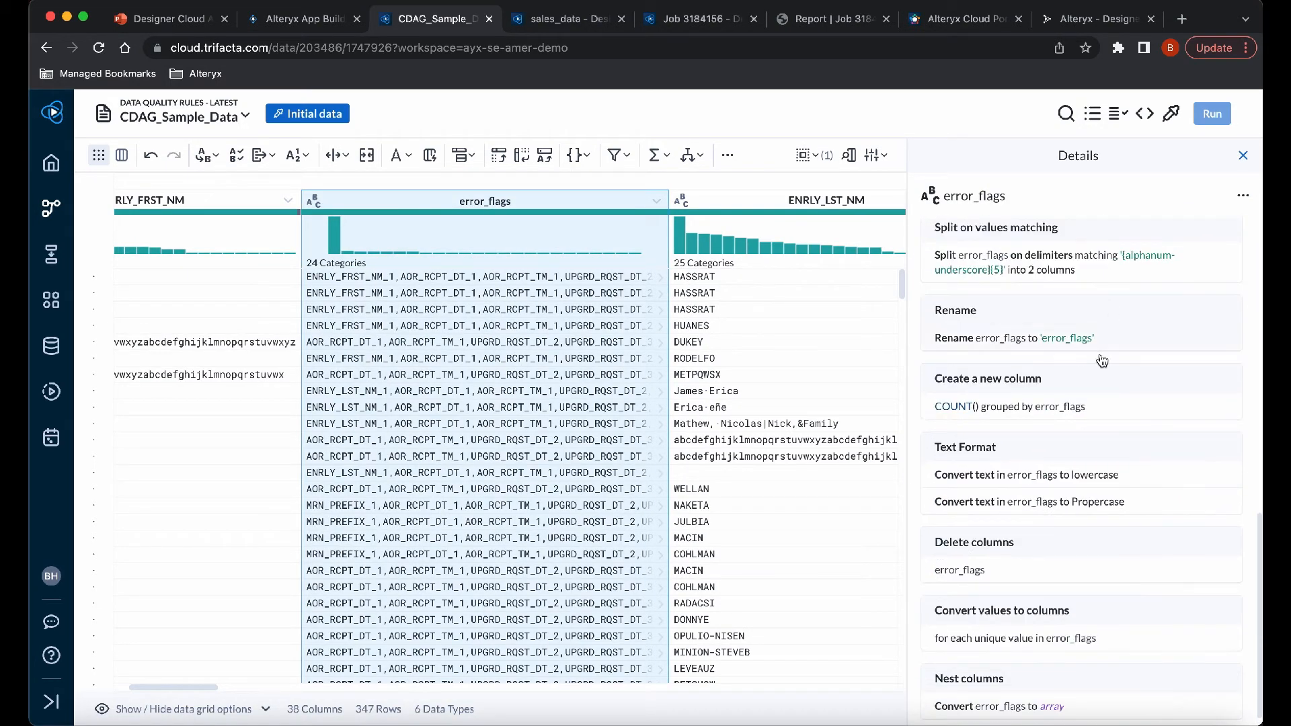
pyautogui.click(1022, 712)
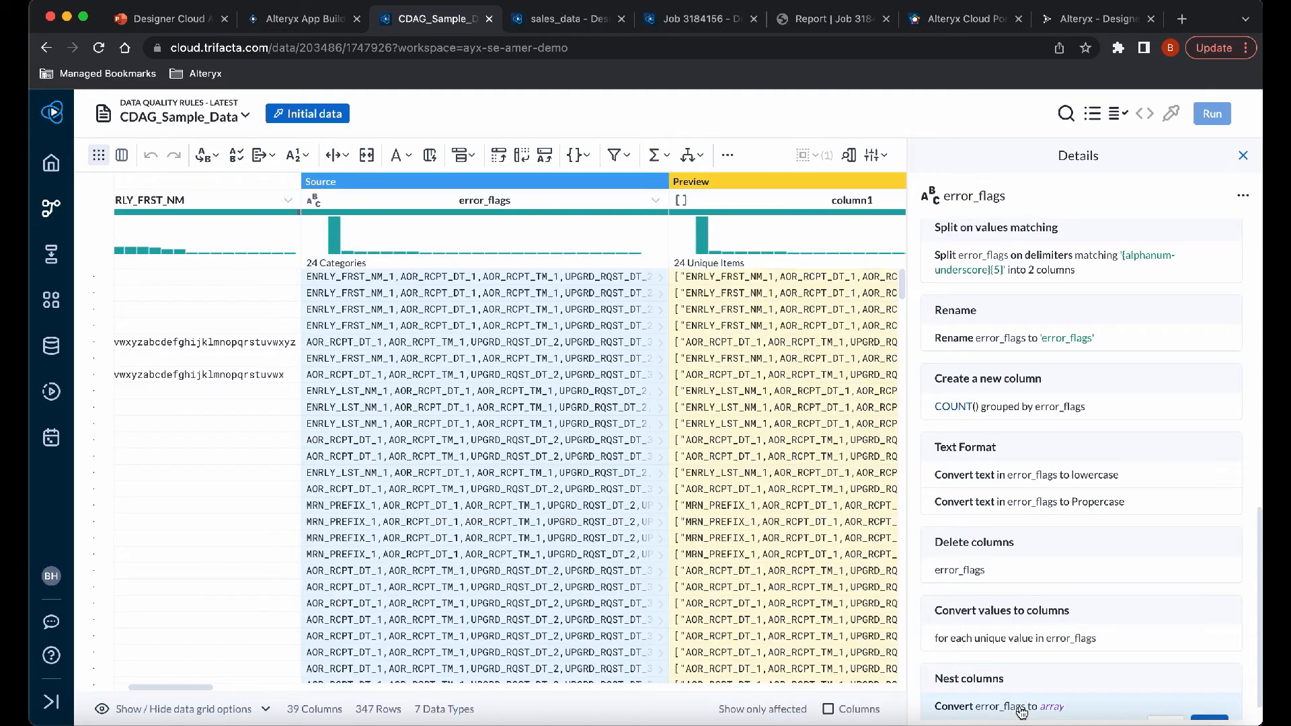
pyautogui.hscroll(5, 793, 565)
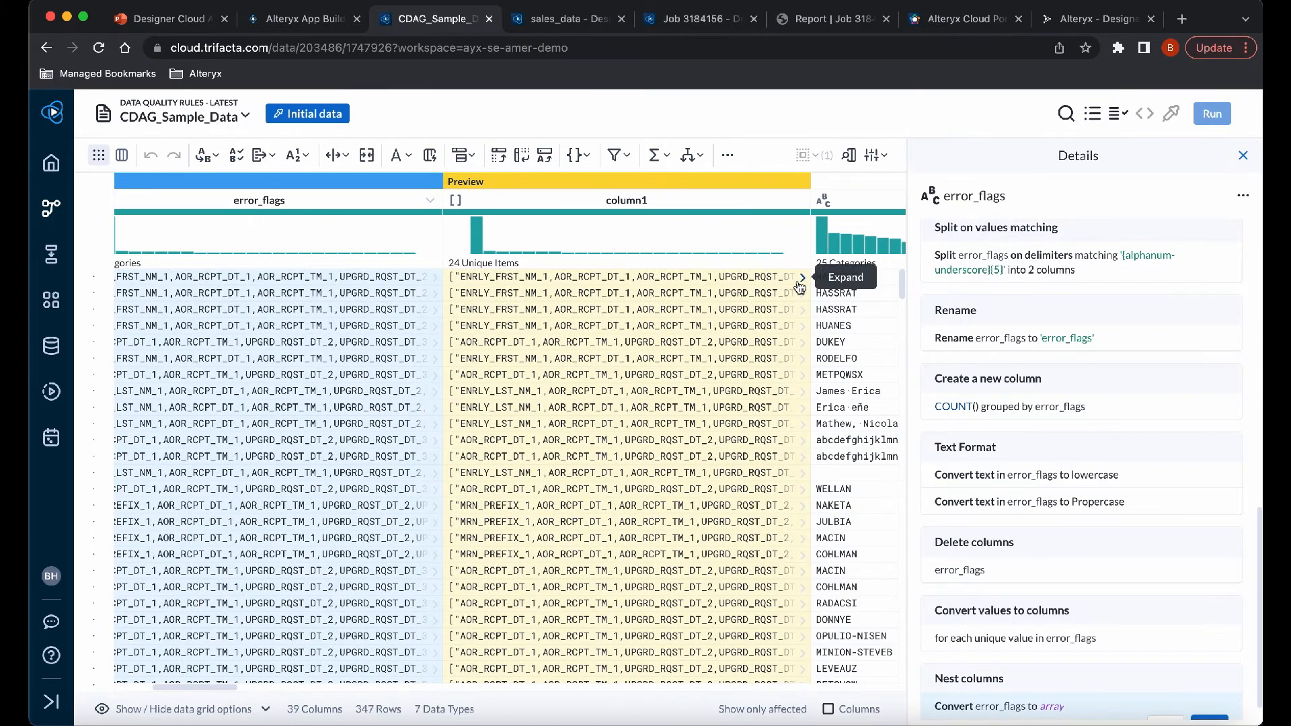
pyautogui.click(800, 281)
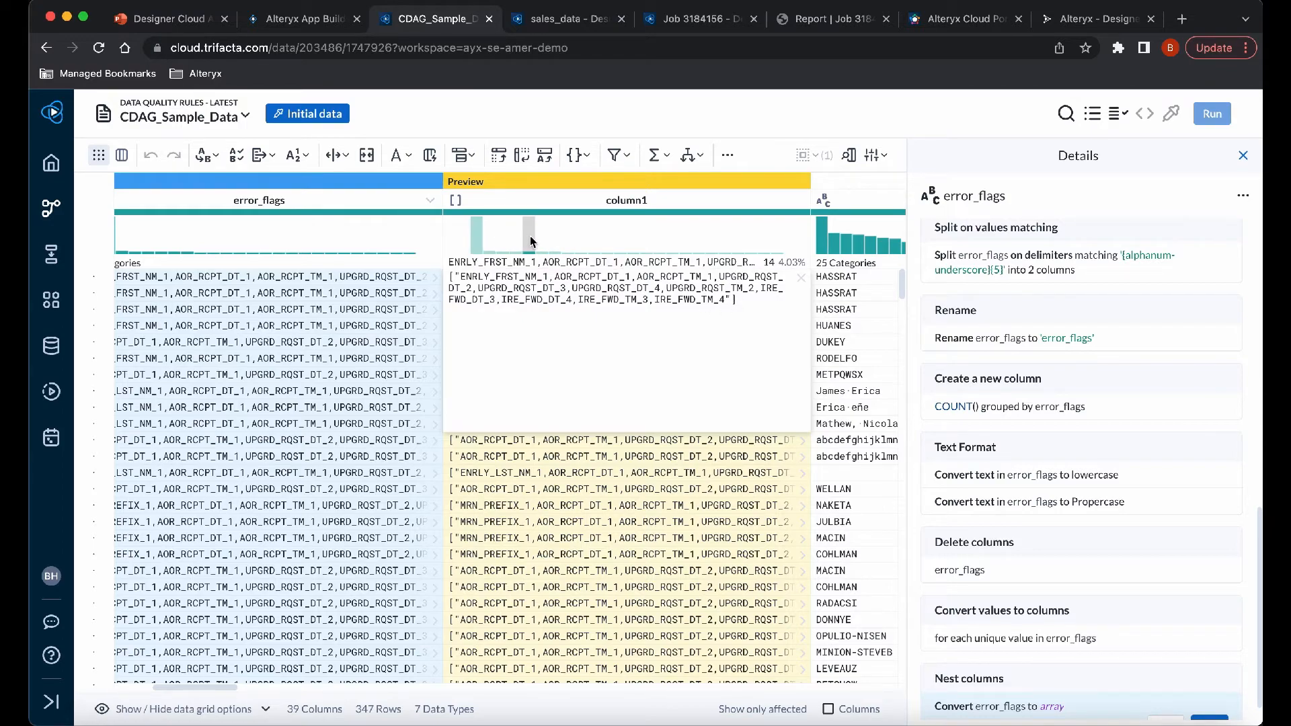
# - Preview added_error_flags as of recipe step 31 and add a step keeping only the rows that contain 'IRE_FWD_DT_4'
pyautogui.hscroll(-1, 765, 465)
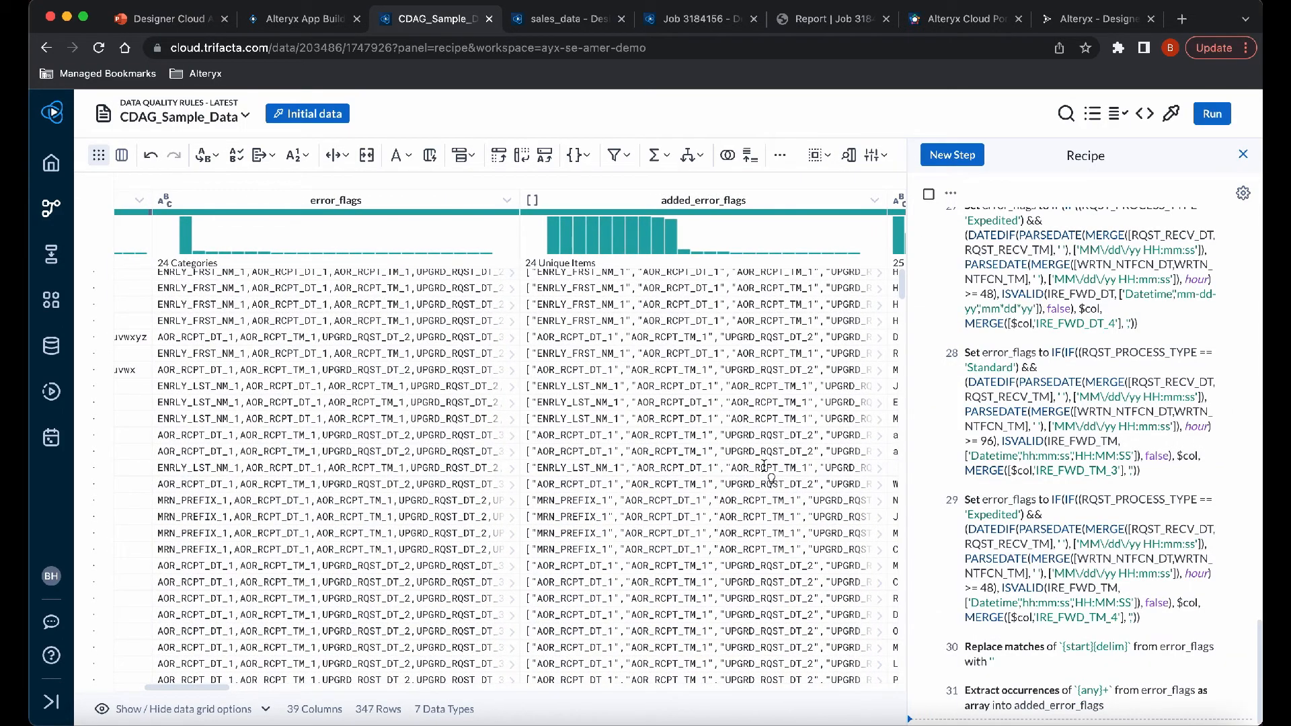
pyautogui.hscroll(1, 764, 466)
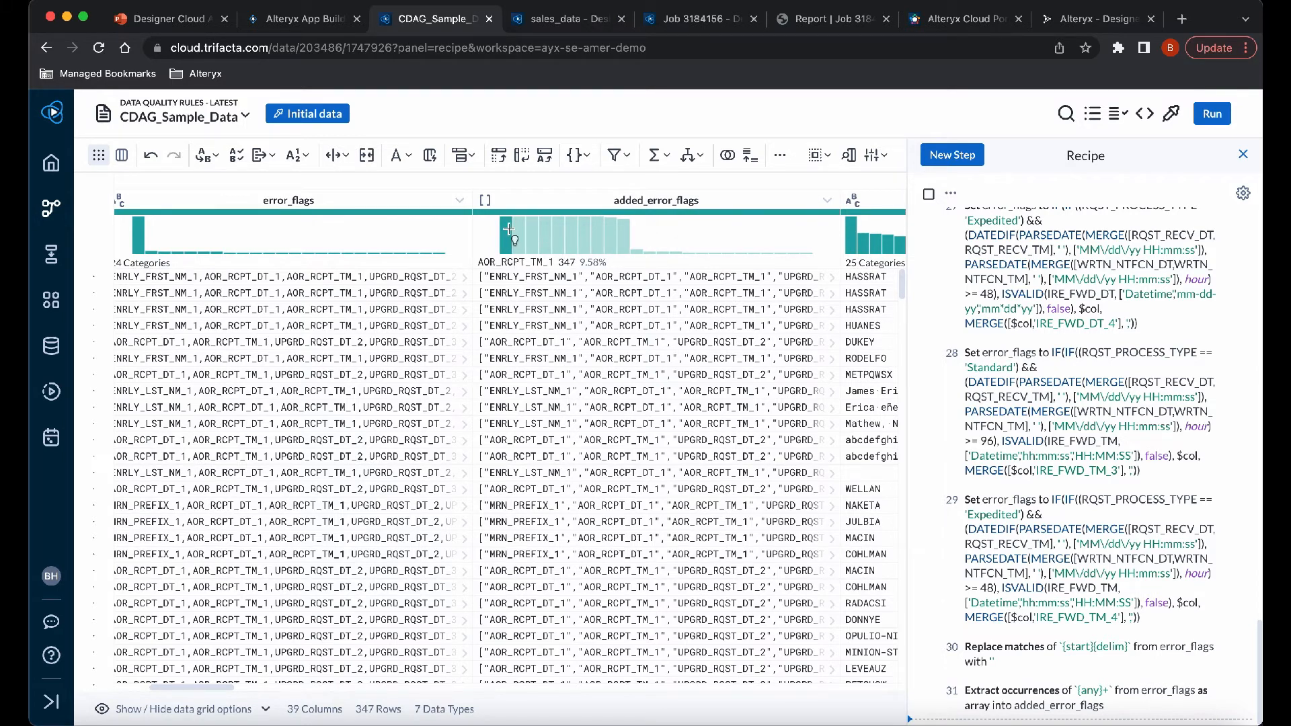
pyautogui.click(543, 233)
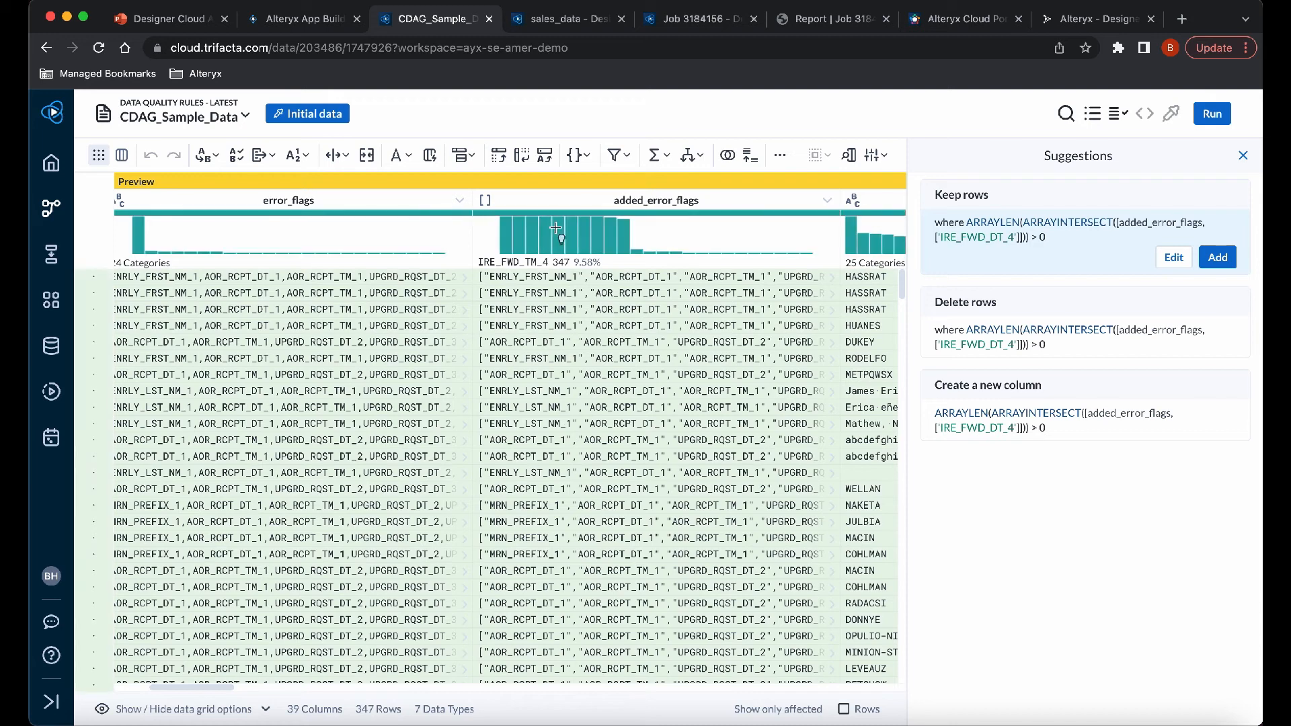
pyautogui.click(557, 226)
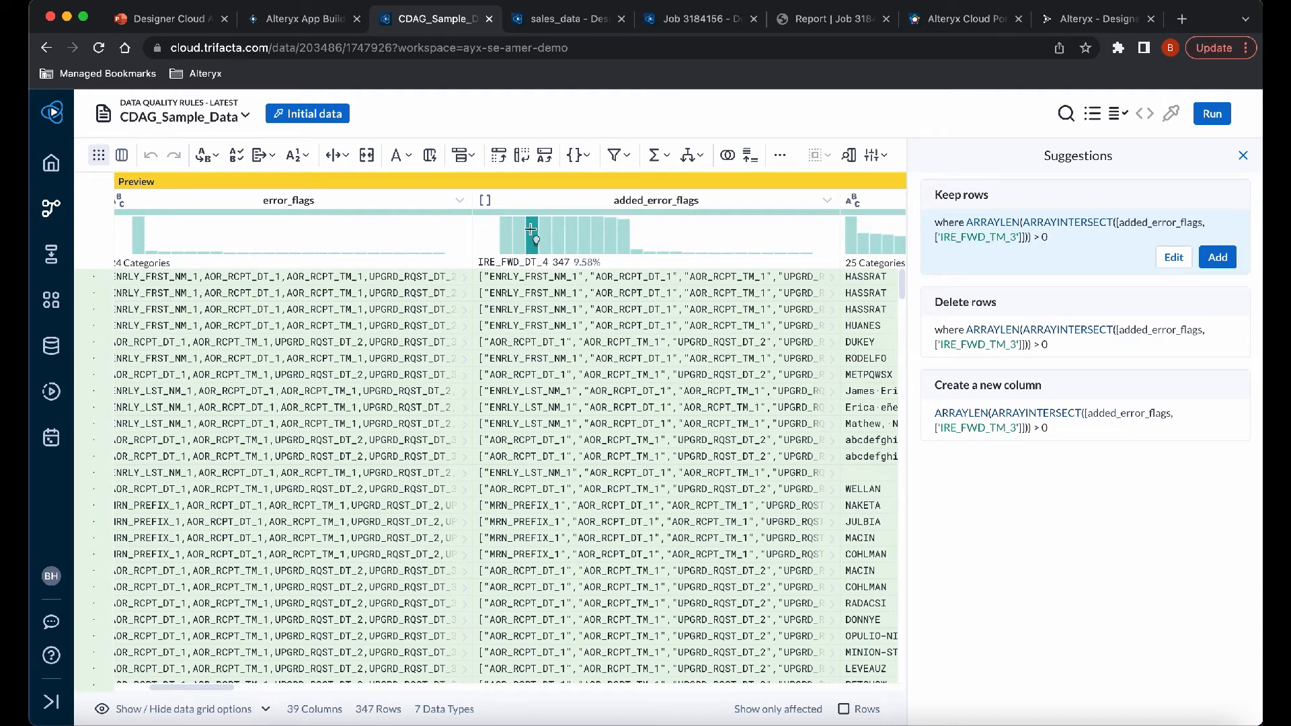
pyautogui.click(545, 231)
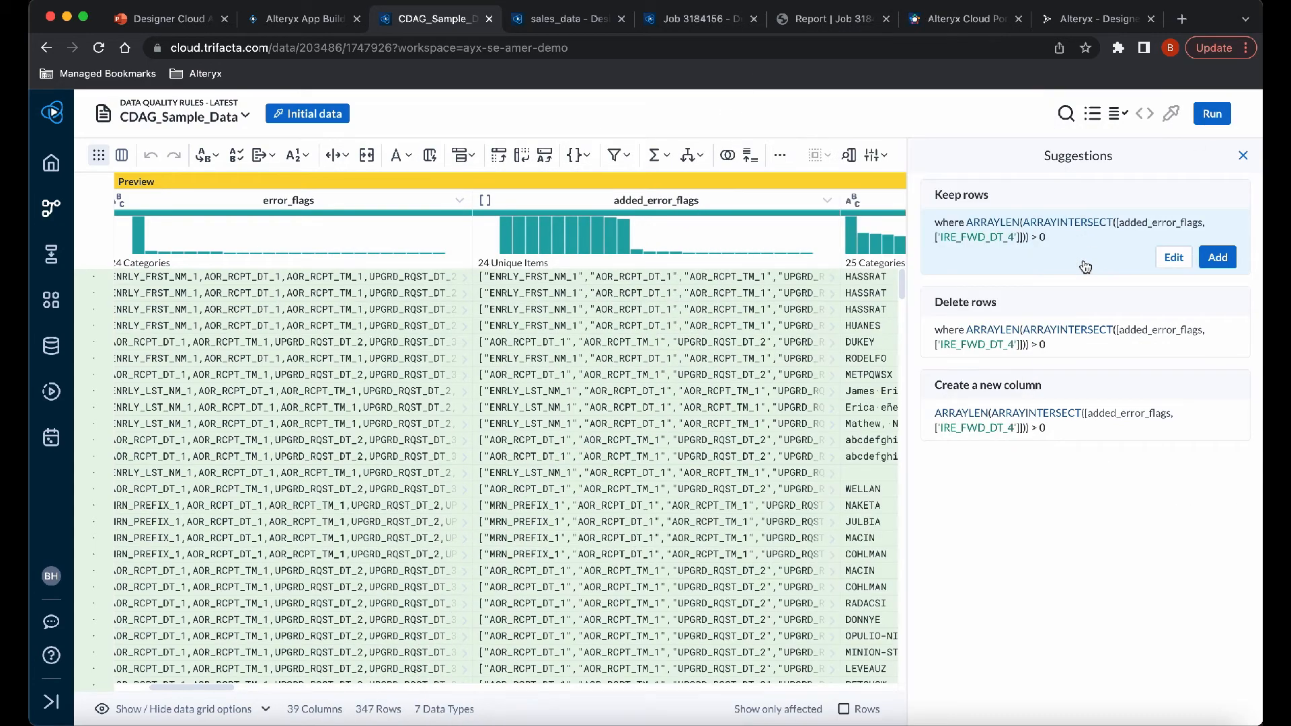
pyautogui.click(1218, 257)
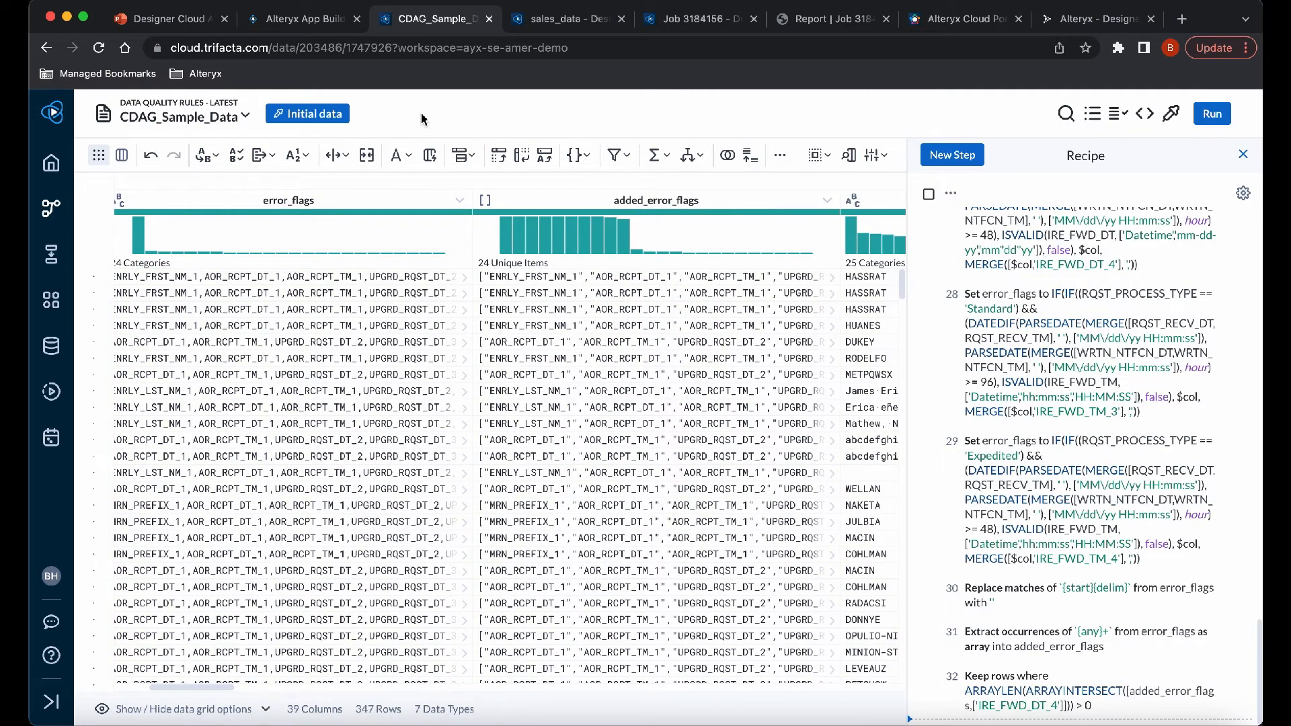
# - Return to the Data Quality Rules - Latest flow and review the steps of the All Rules recipe
pyautogui.click(214, 104)
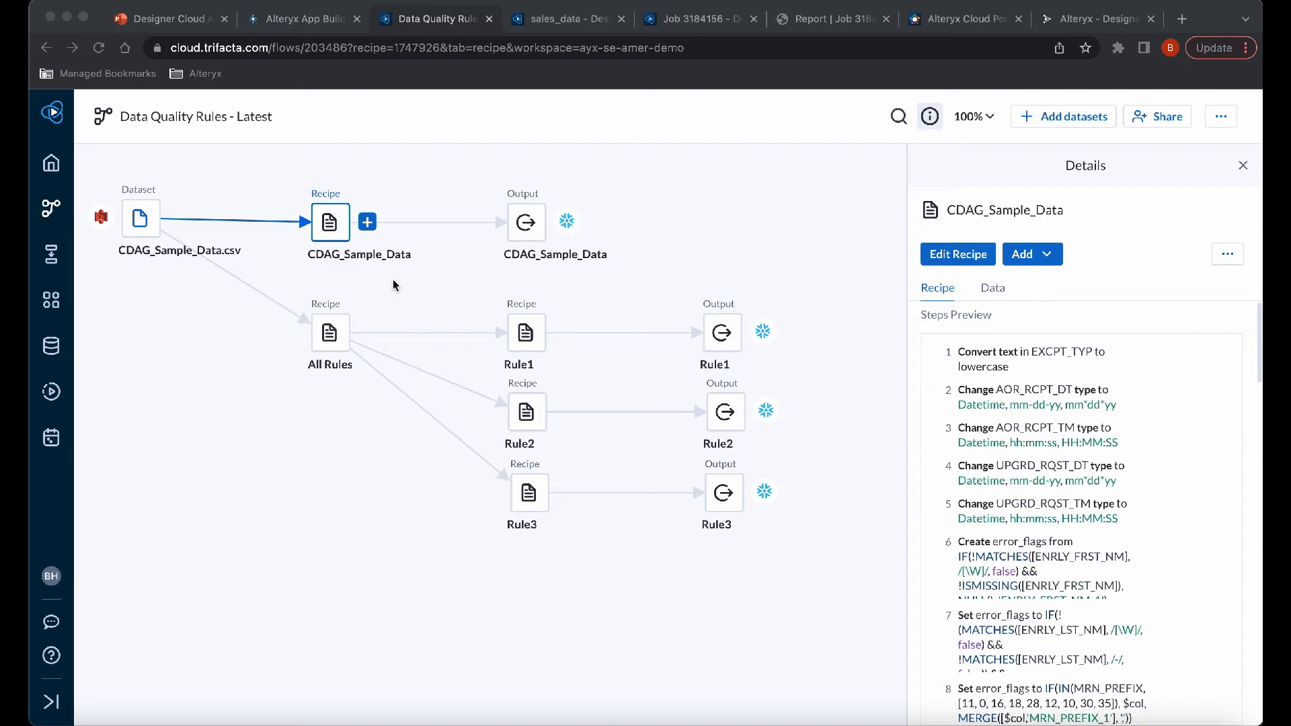
pyautogui.click(334, 230)
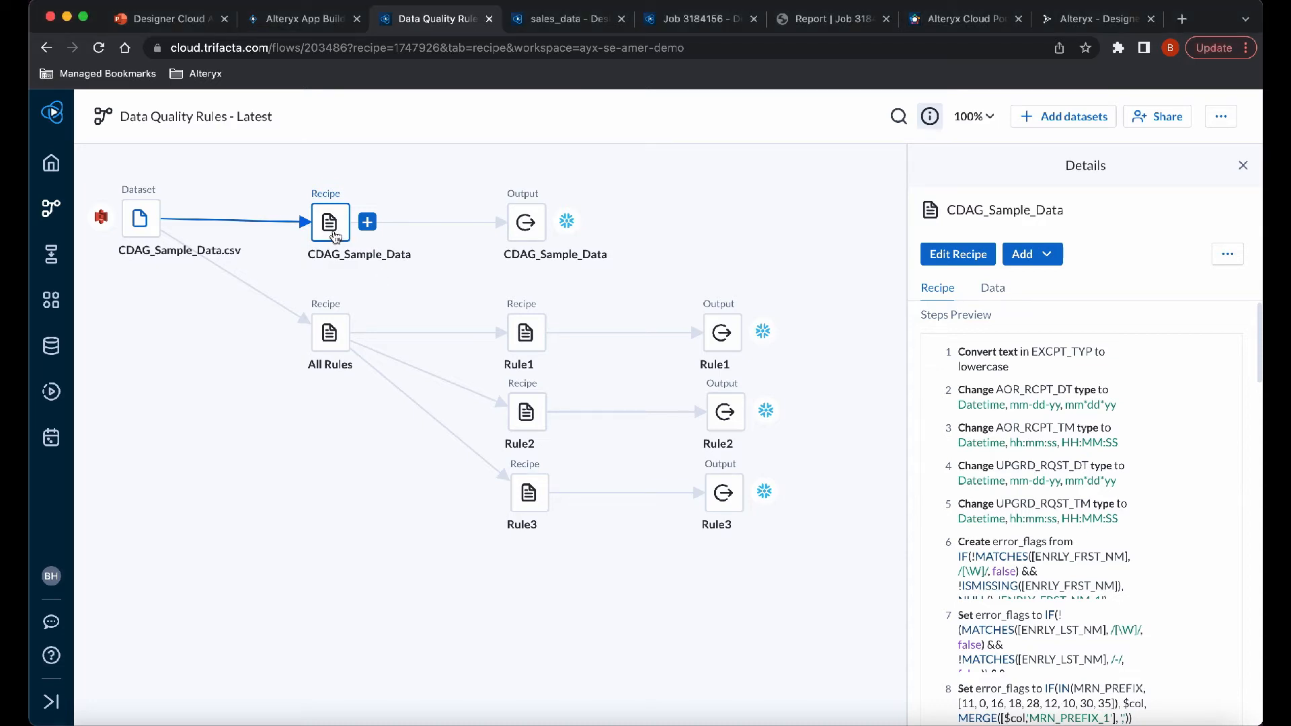
pyautogui.click(339, 335)
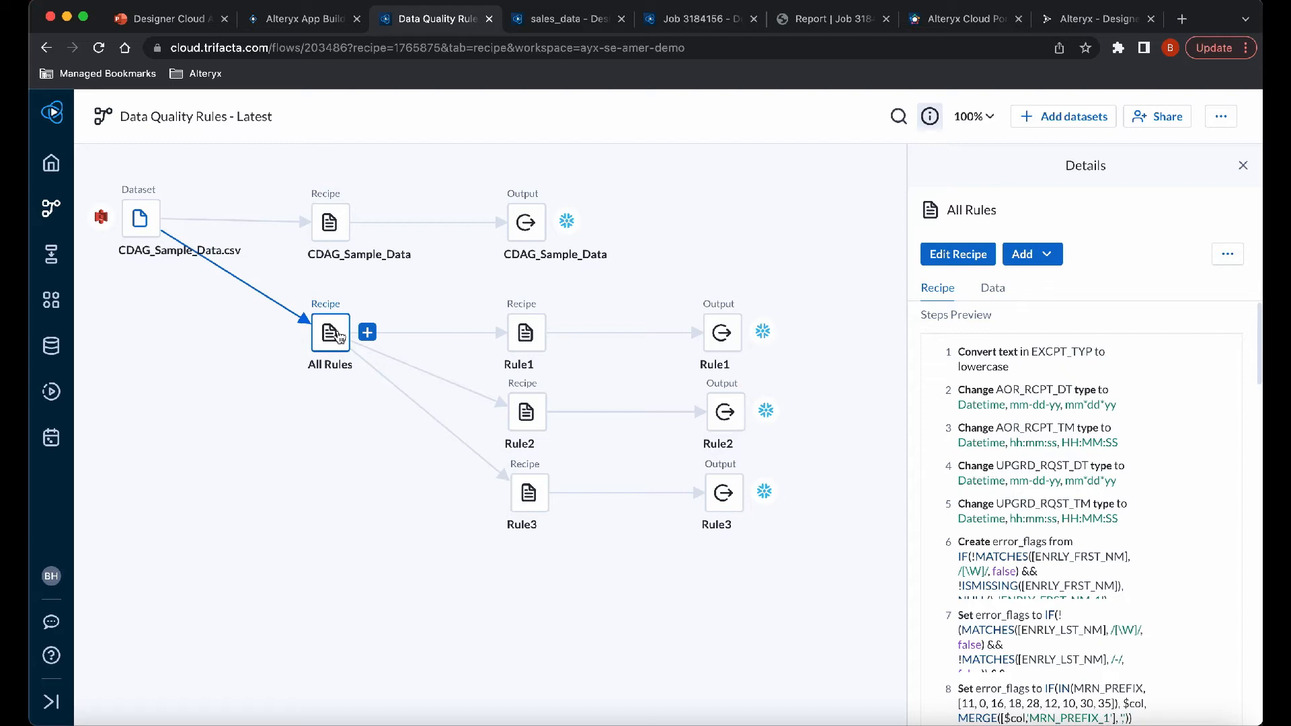
pyautogui.scroll(-4, 1157, 590)
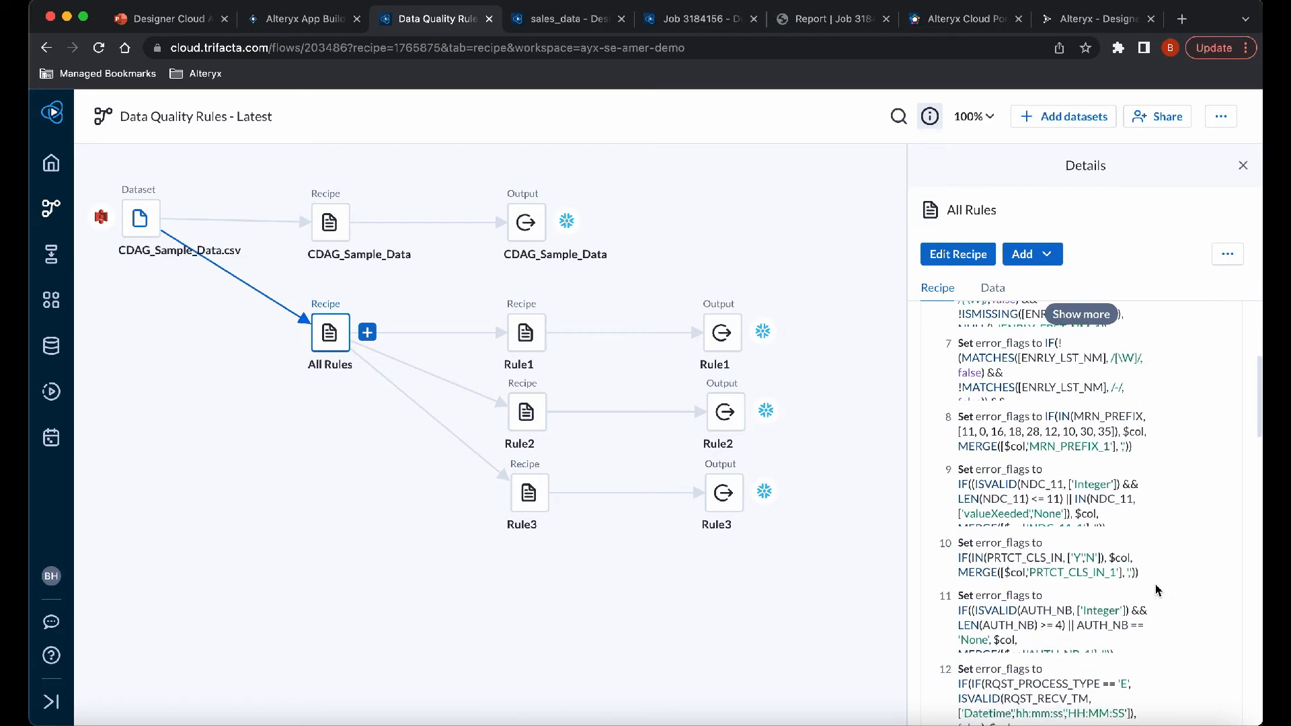
pyautogui.scroll(-15, 1156, 590)
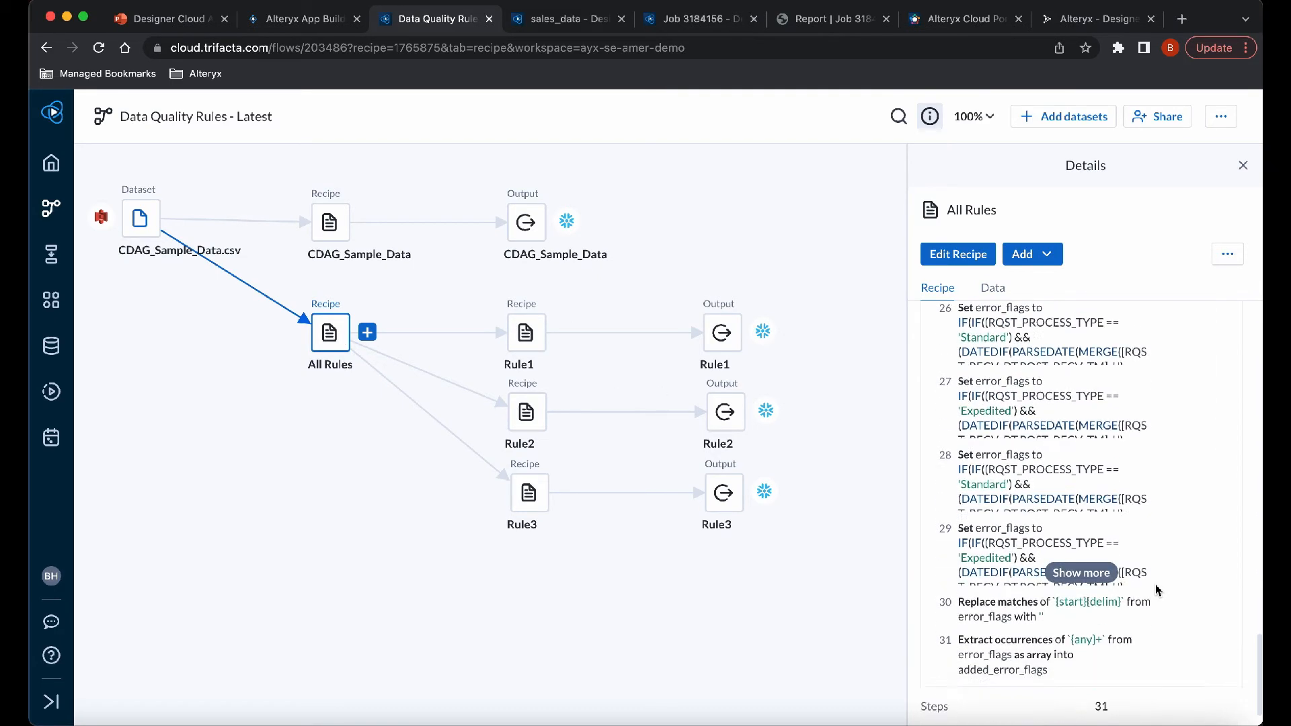
pyautogui.scroll(-2, 1157, 590)
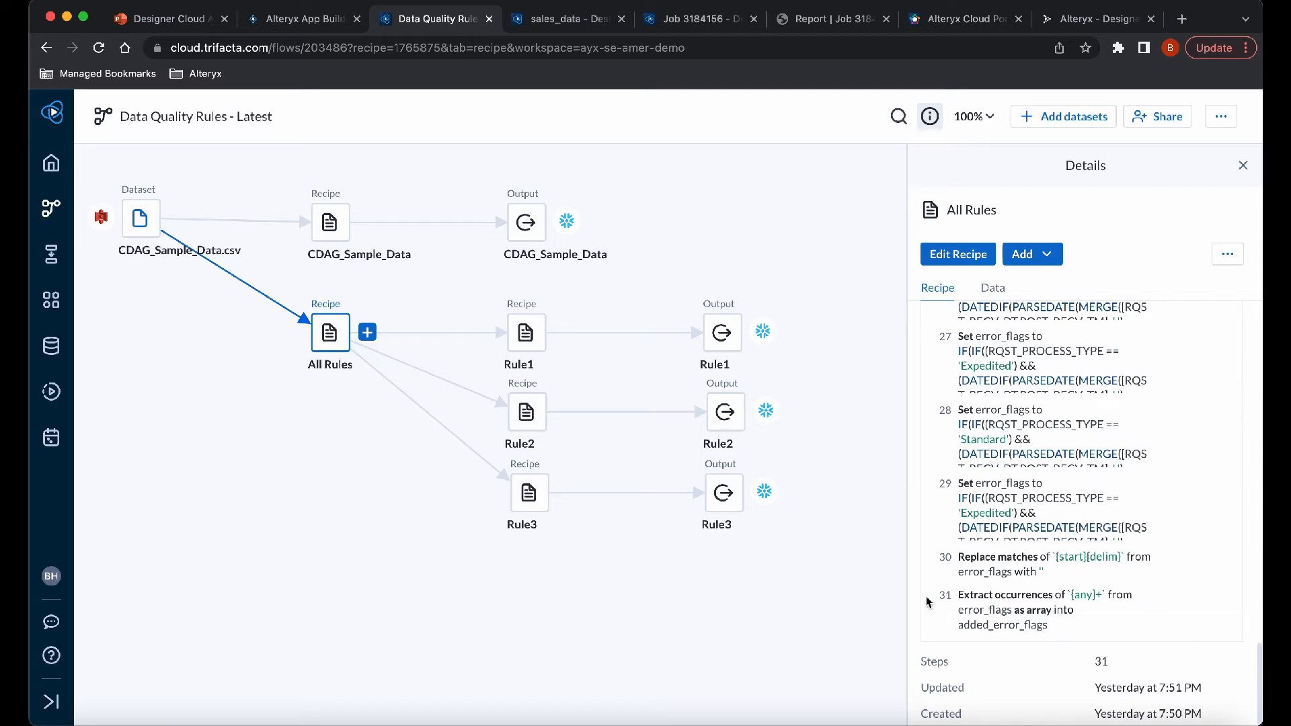
# - Inspect the row filter of the Rule1 recipe, the Rule1 output and the Rule3 recipe
pyautogui.click(527, 334)
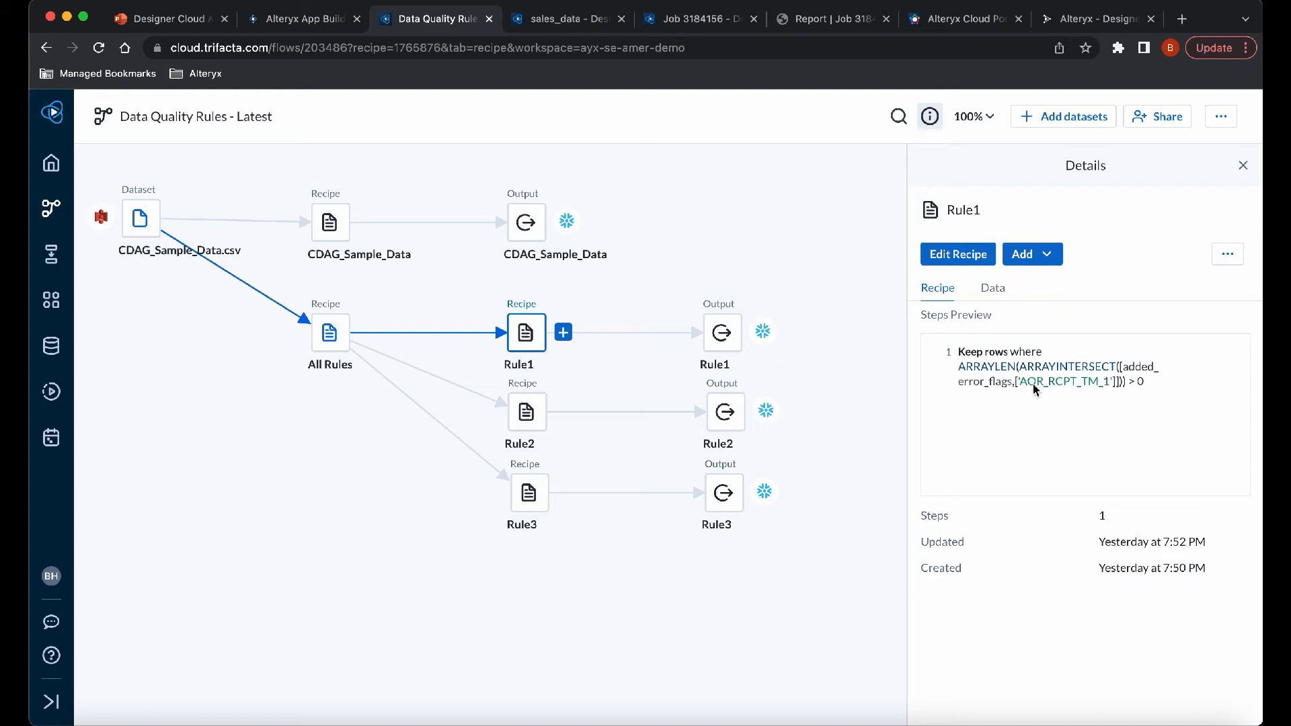
pyautogui.click(725, 340)
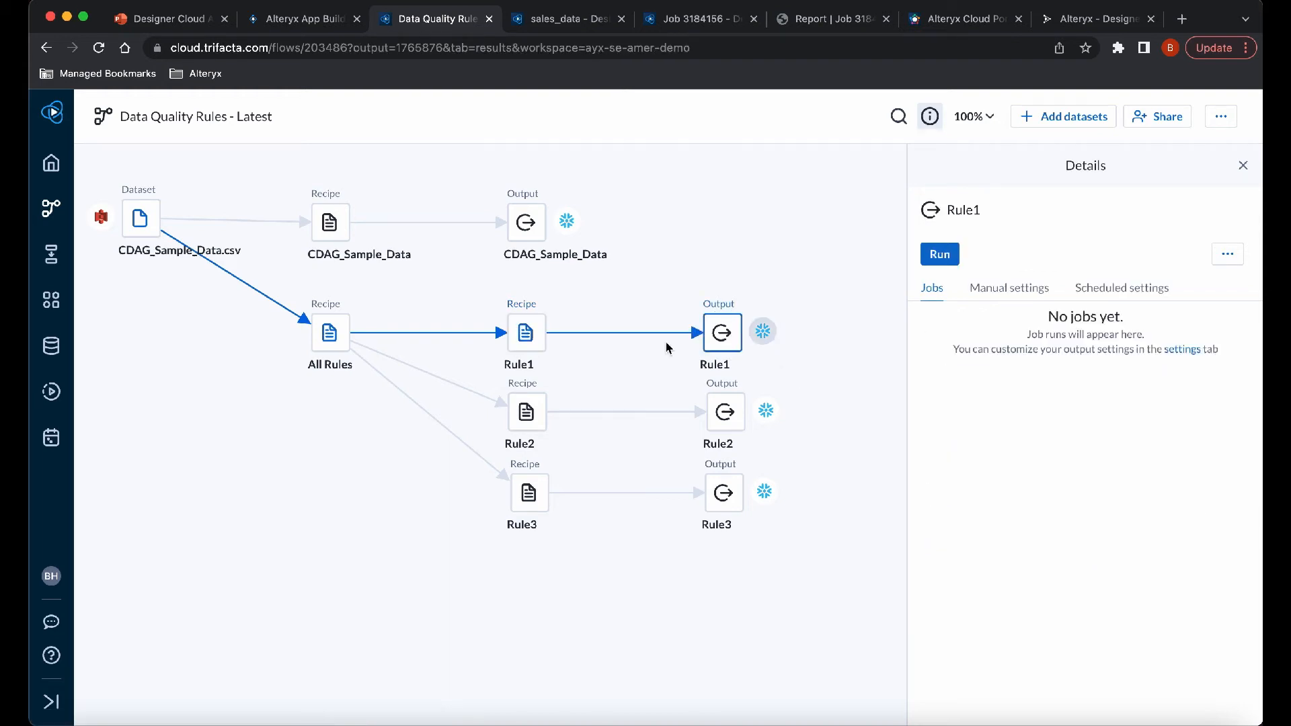
pyautogui.click(567, 493)
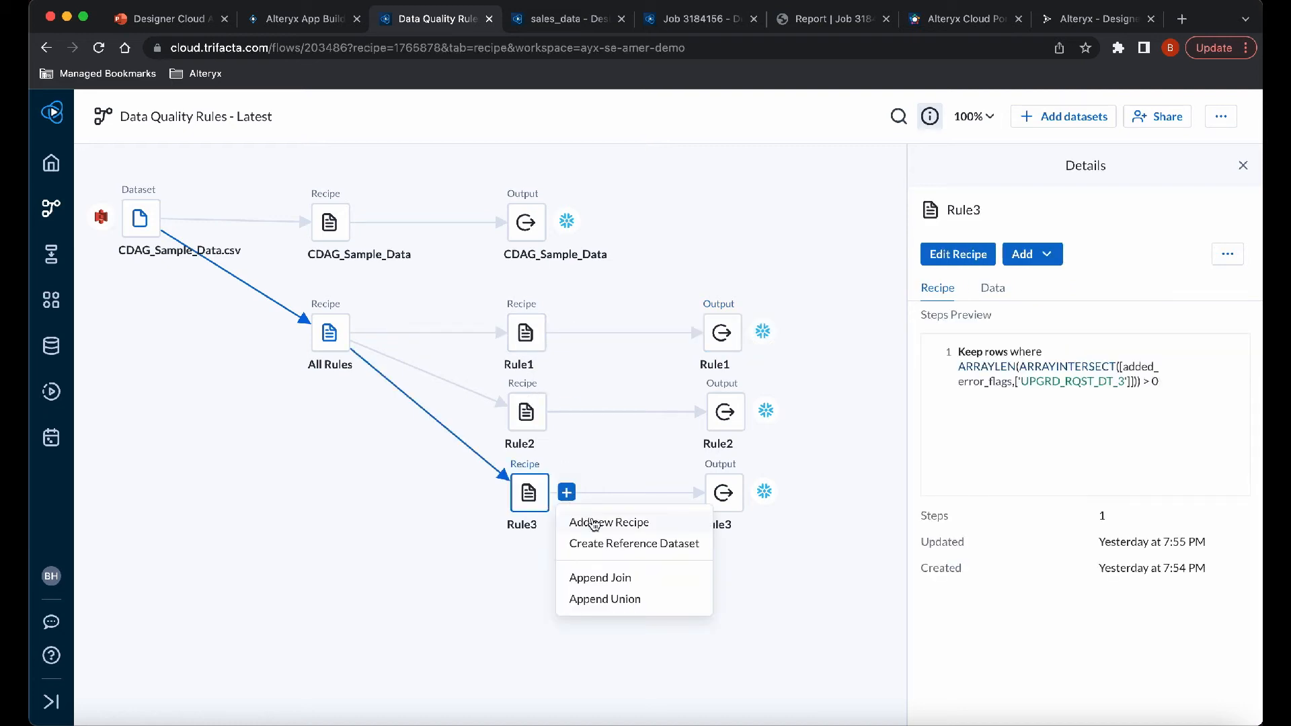
pyautogui.click(537, 498)
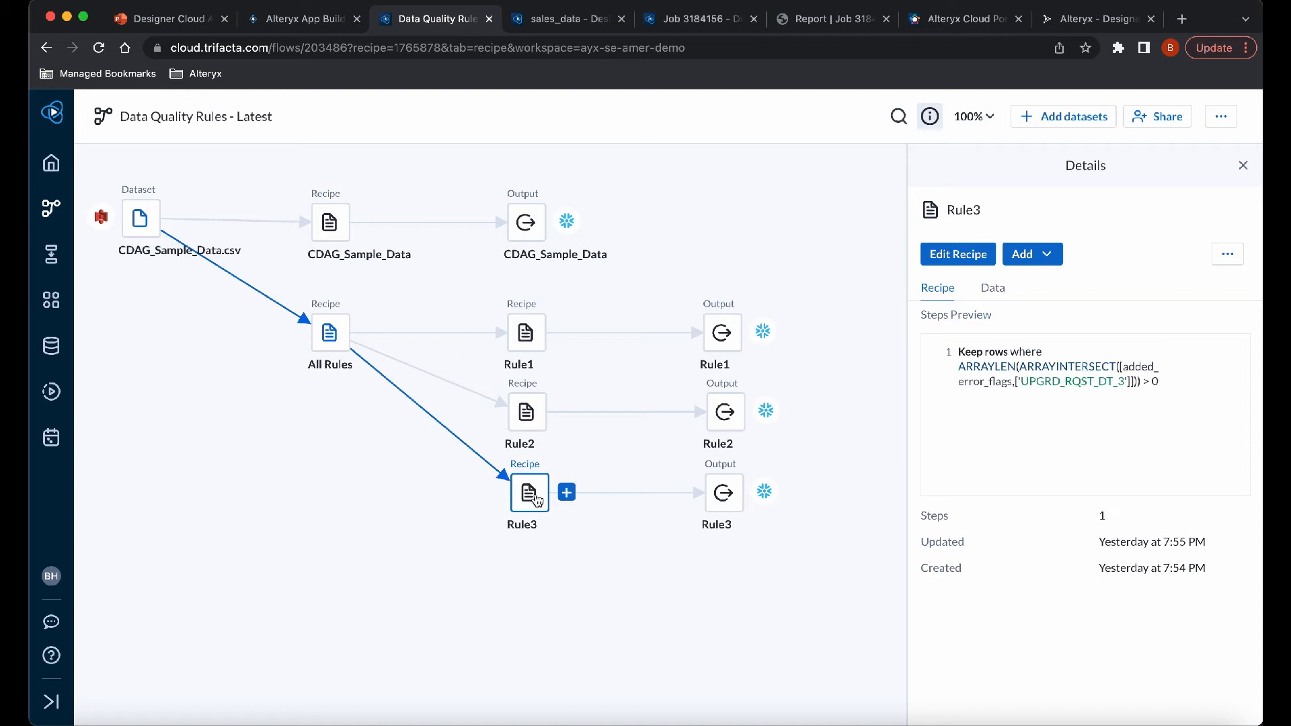
# - Copy the Rule3 recipe with inputs, and place the copied recipe and its output in a row below Rule3
pyautogui.rightClick(537, 498)
pyautogui.moveTo(605, 393)
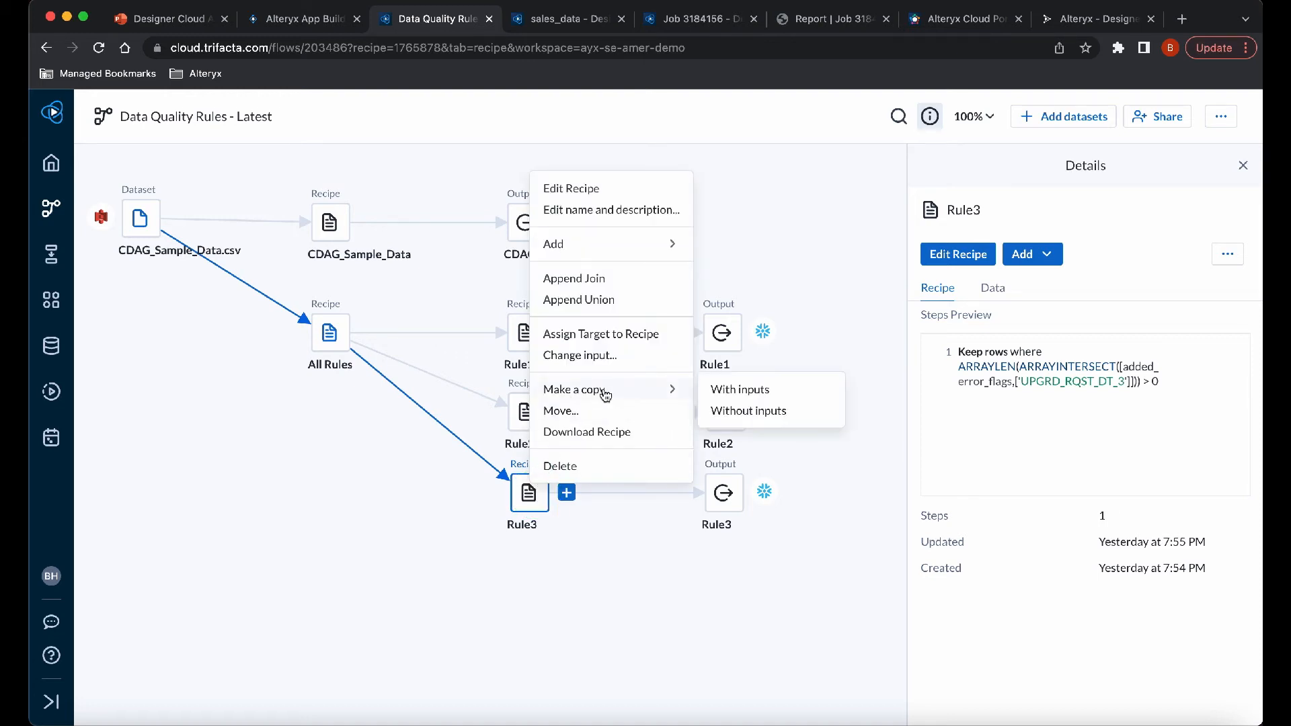
pyautogui.click(740, 389)
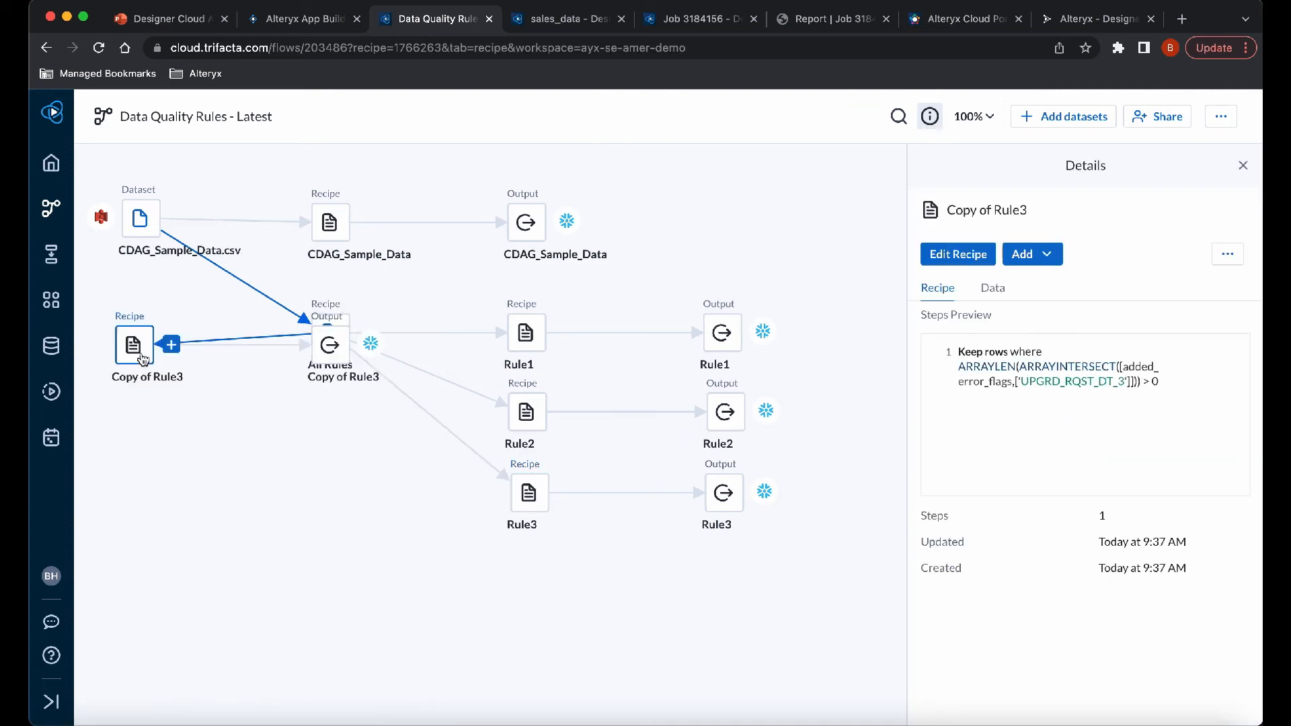
pyautogui.moveTo(149, 355); pyautogui.dragTo(527, 585)
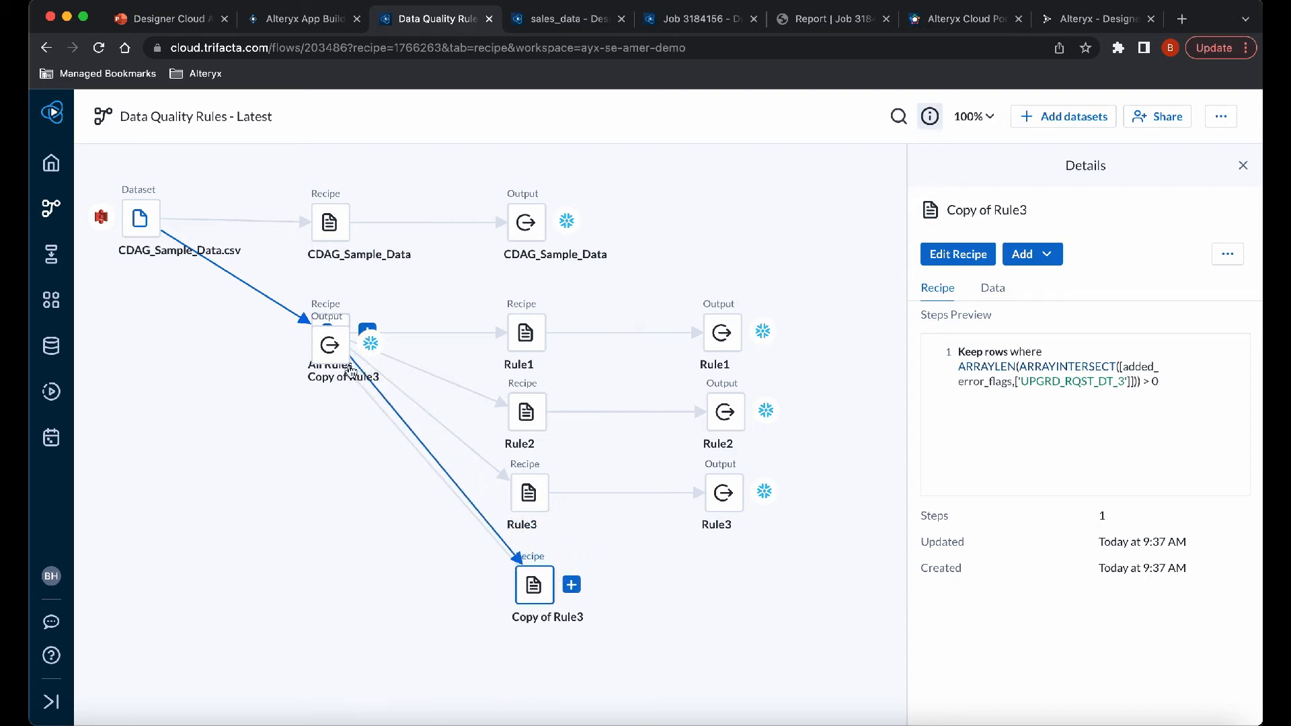
pyautogui.moveTo(334, 349); pyautogui.dragTo(739, 584)
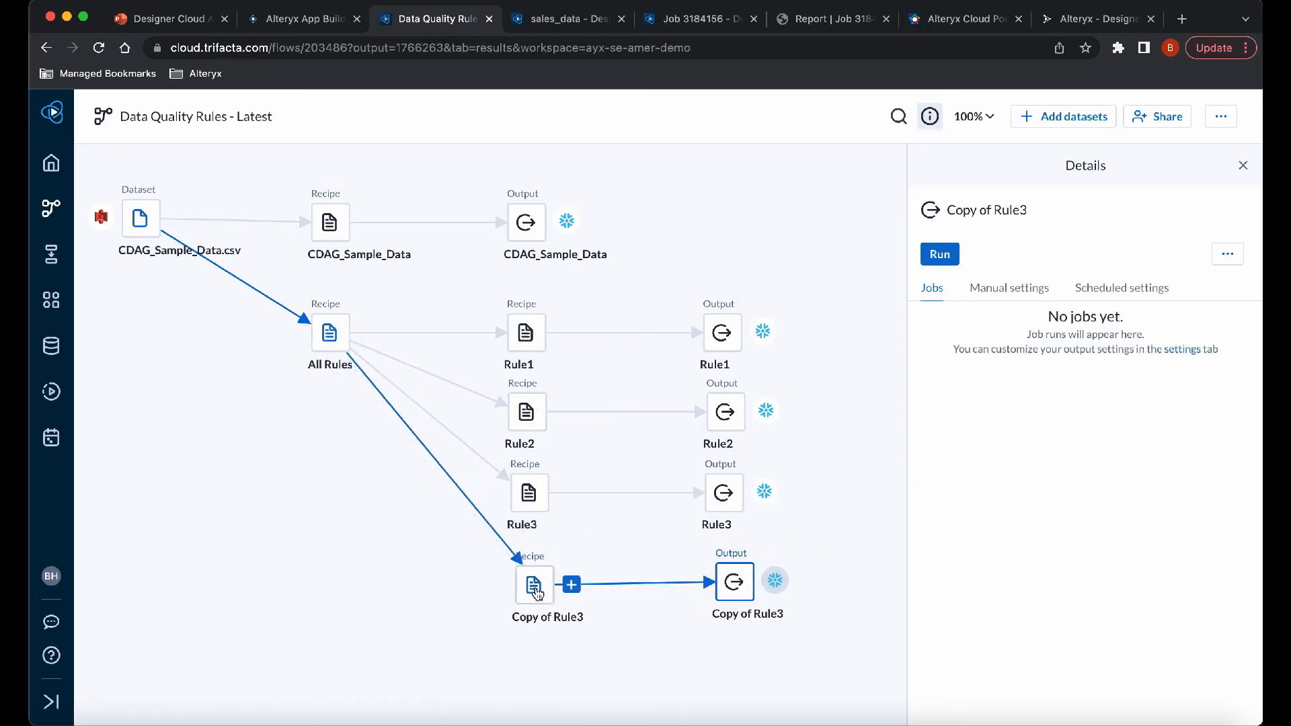
# - Open the Copy of Rule3 recipe and delete its step that keeps rows containing 'UPGRD_RQST_DT_3'
pyautogui.doubleClick(535, 590)
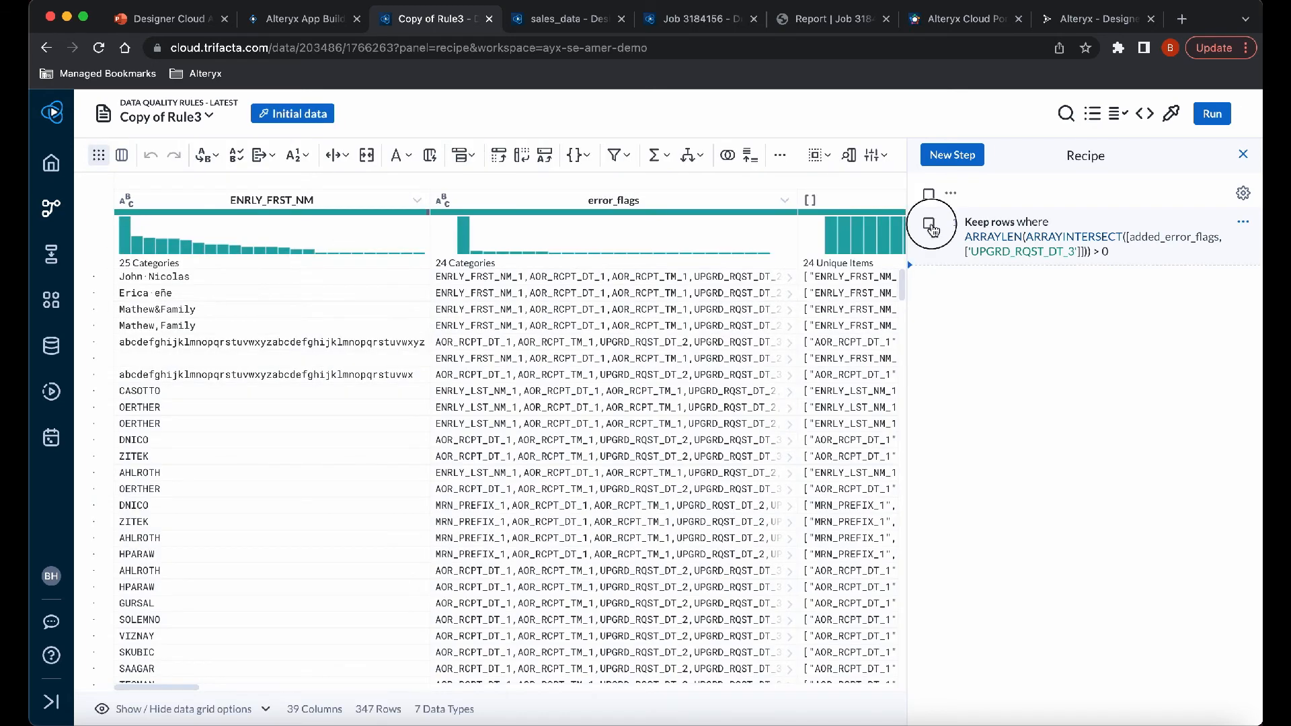
pyautogui.click(928, 223)
pyautogui.hscroll(5, 777, 372)
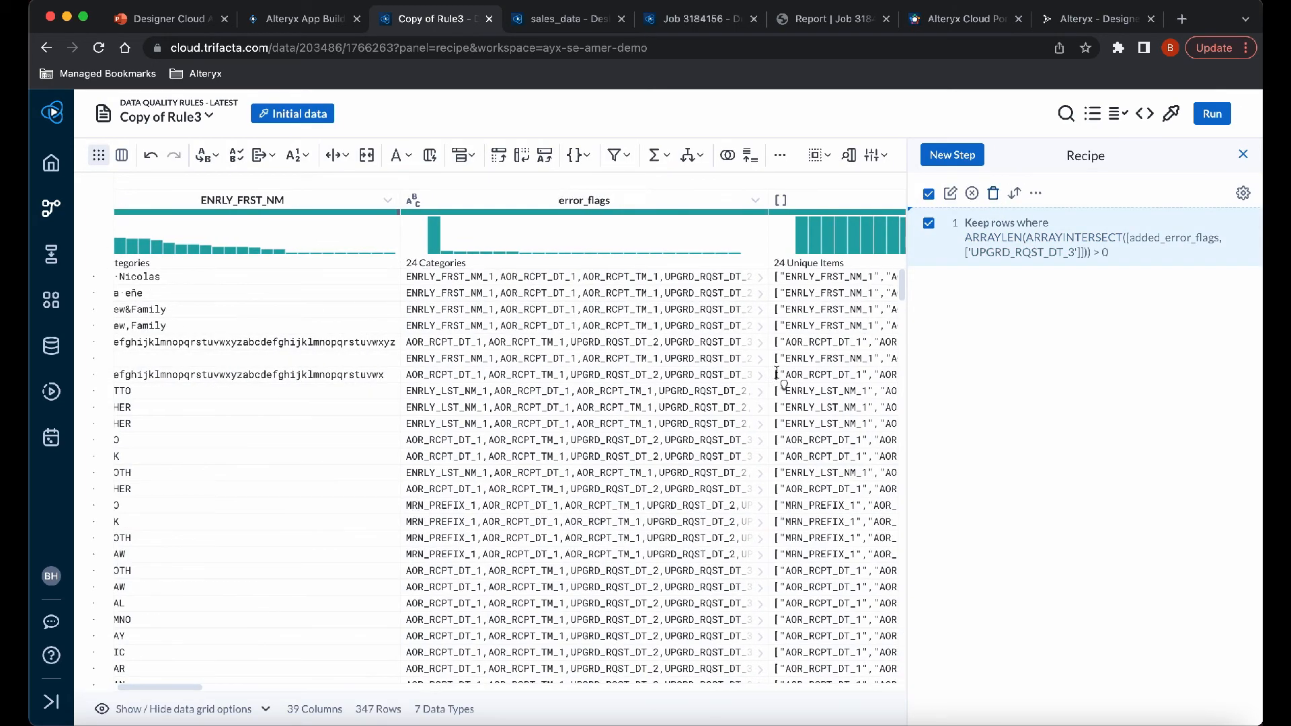
pyautogui.hscroll(5, 778, 372)
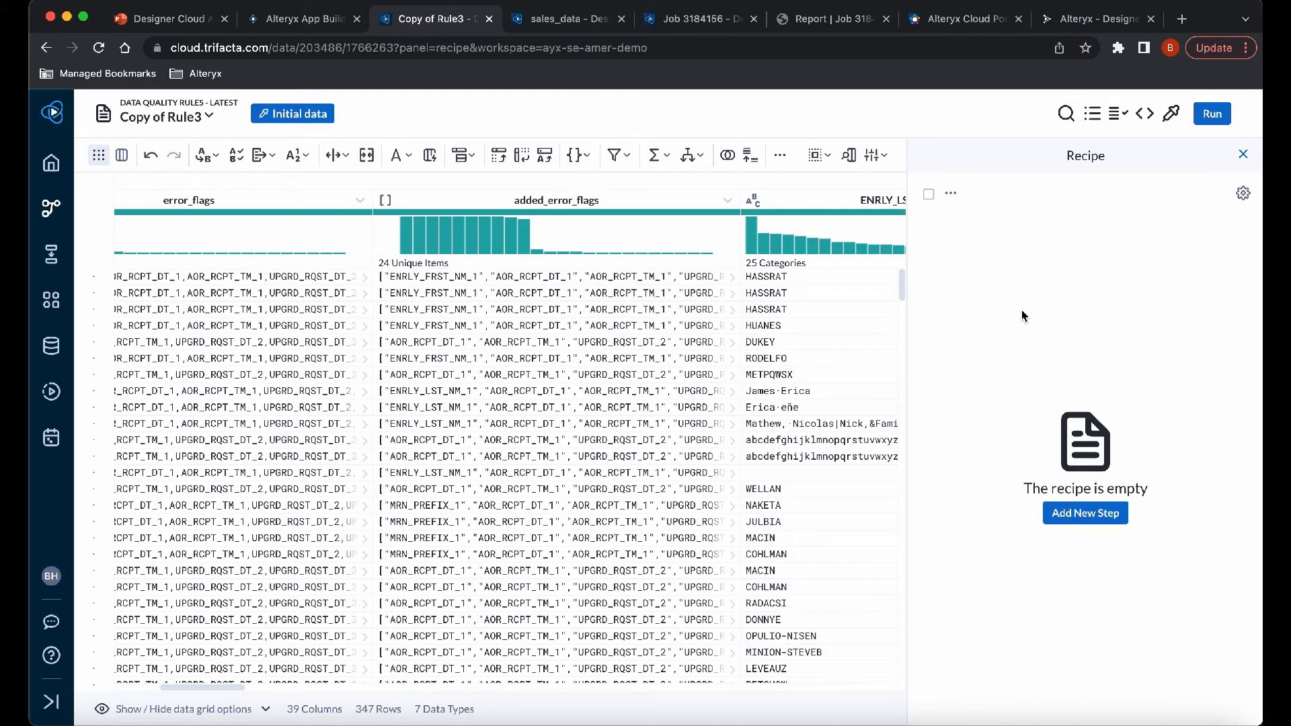
# - Add a step keeping rows whose added_error_flags contain 'UPGRD_RQST_TM_1' to the Copy of Rule3 recipe, and return to the flow
pyautogui.click(565, 241)
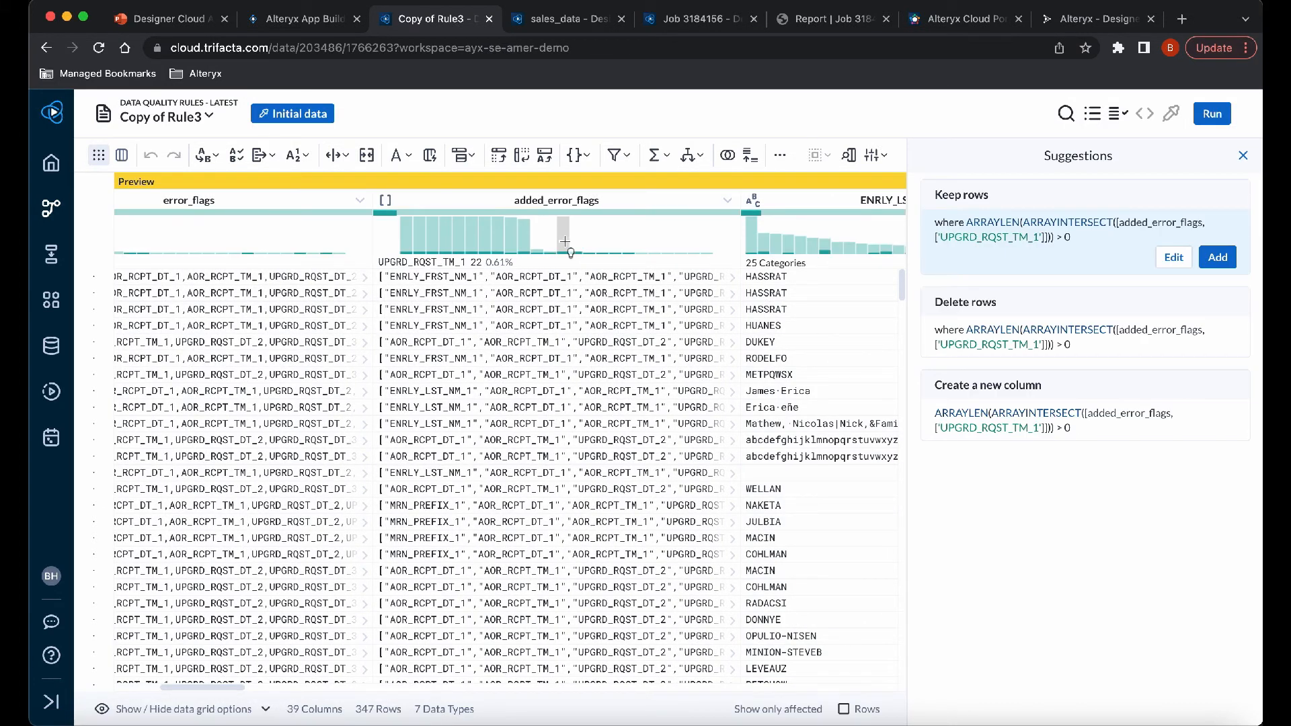
pyautogui.click(1226, 259)
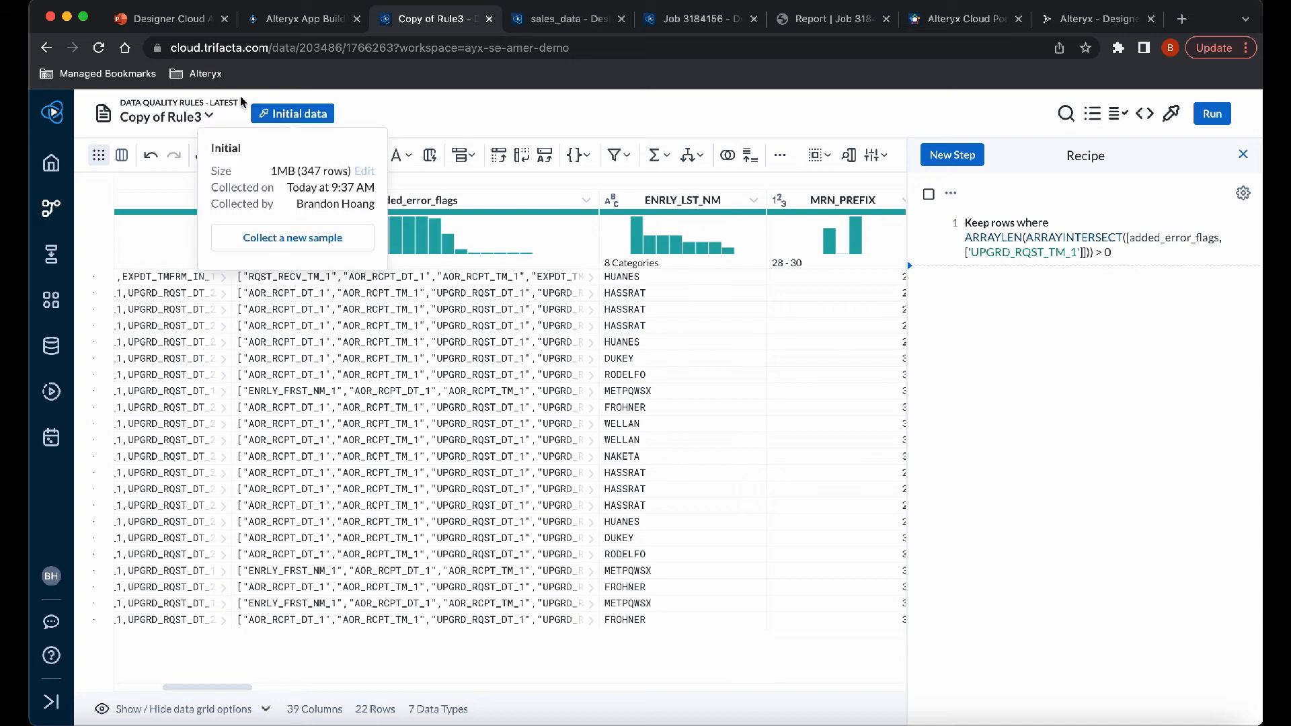
pyautogui.click(198, 105)
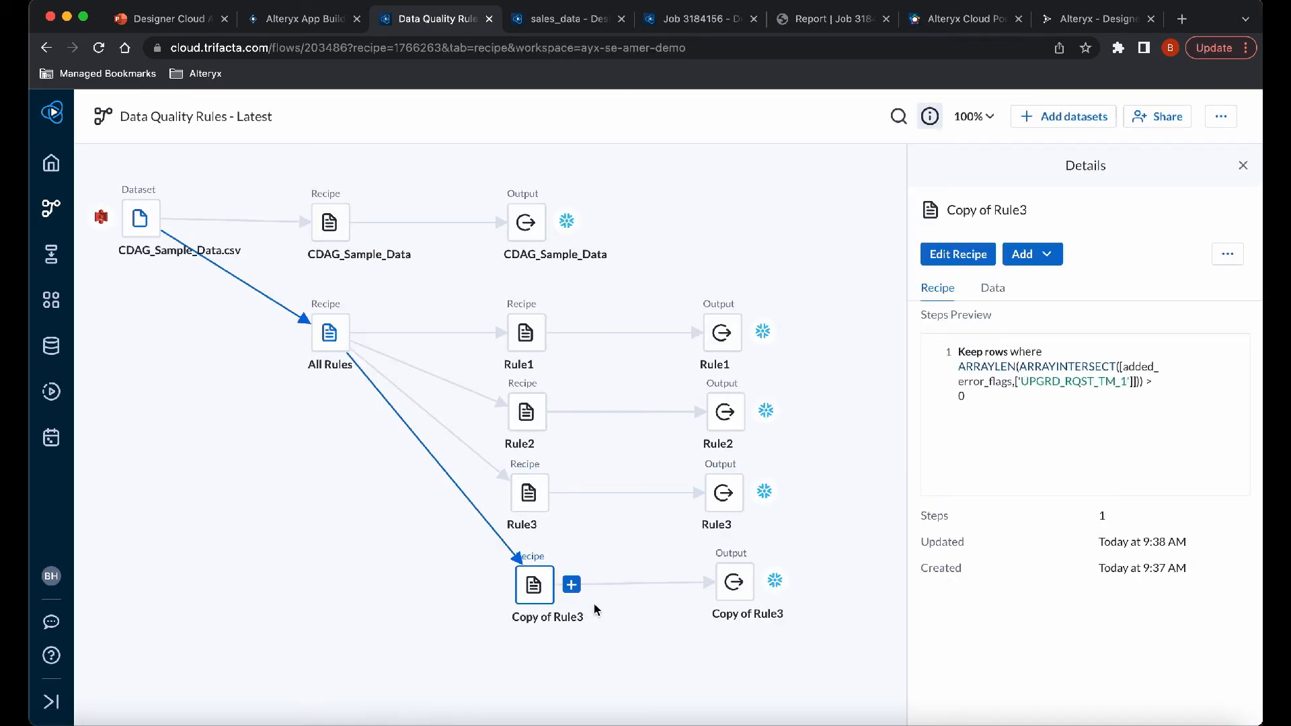
# - Align the copied output with the other outputs in the flow and rename the Copy of Rule3 recipe as RuleN
pyautogui.click(726, 584)
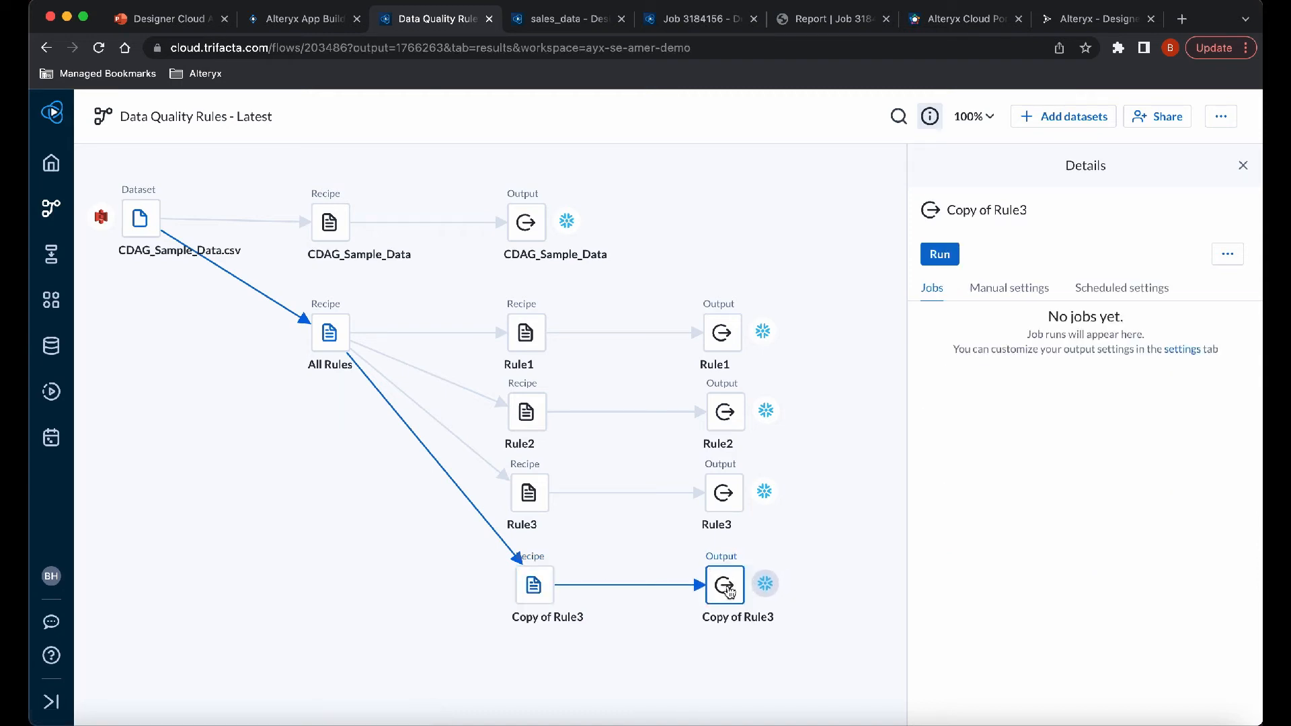
pyautogui.click(548, 619)
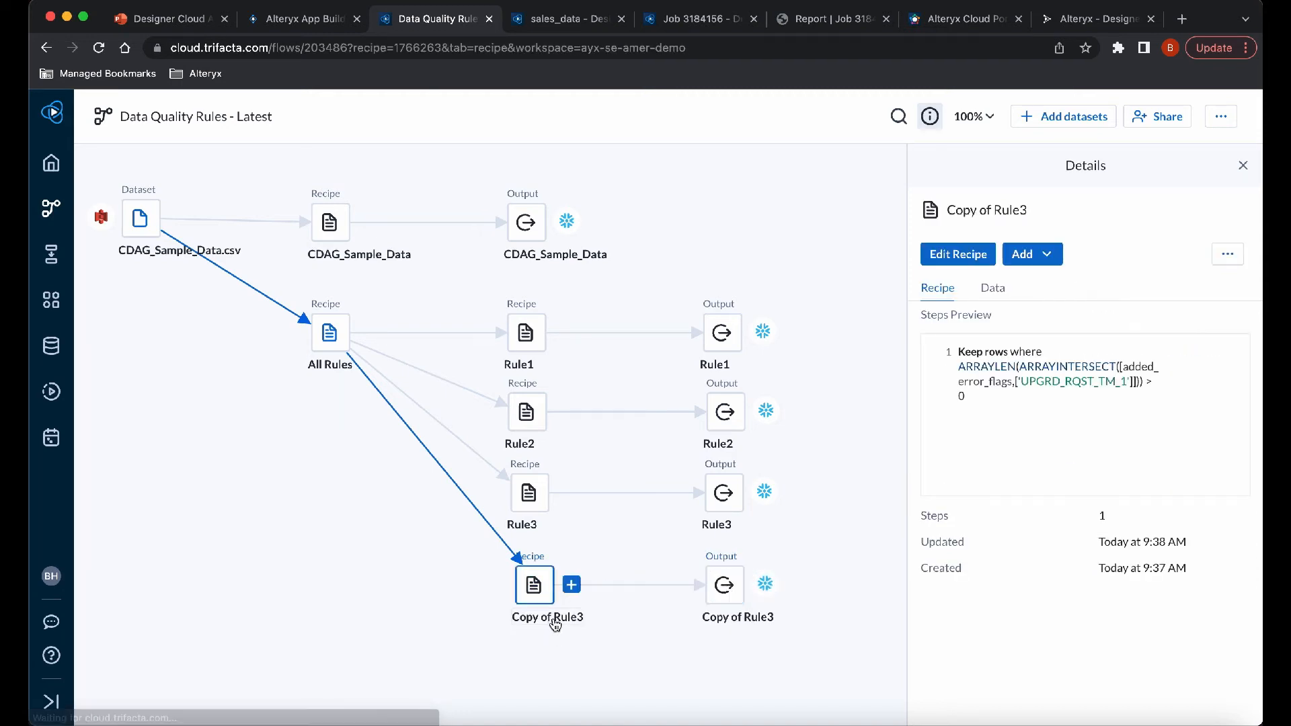
pyautogui.moveTo(558, 620); pyautogui.dragTo(508, 619)
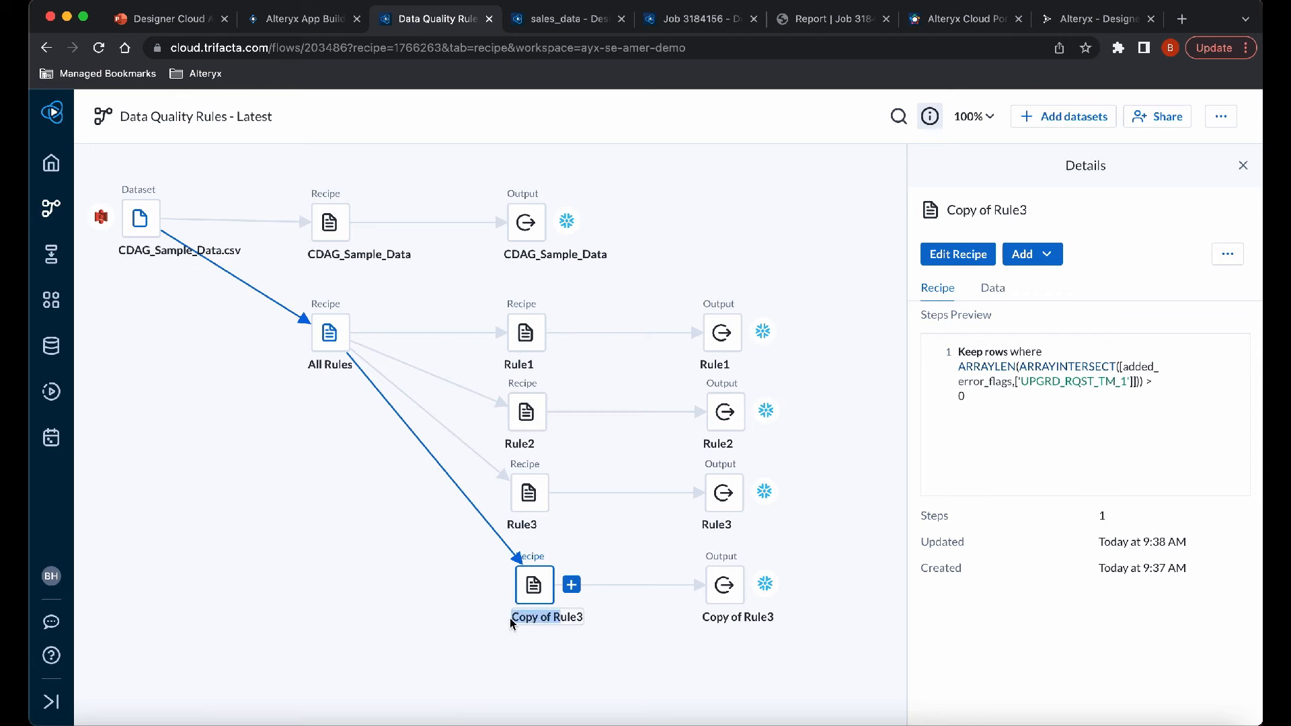
pyautogui.press('BackSpace')
pyautogui.press('BackSpace')
pyautogui.press('BackSpace')
pyautogui.press('BackSpace')
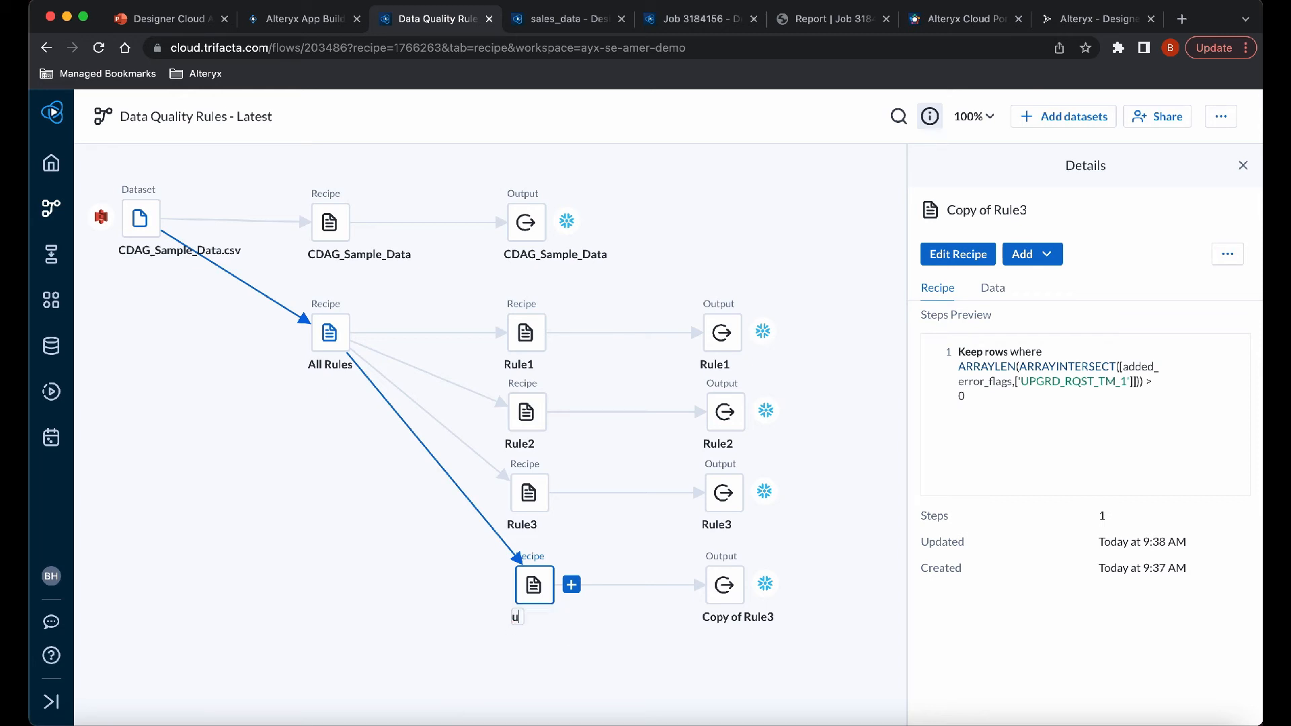
pyautogui.write('RuleN')
pyautogui.press('Return')
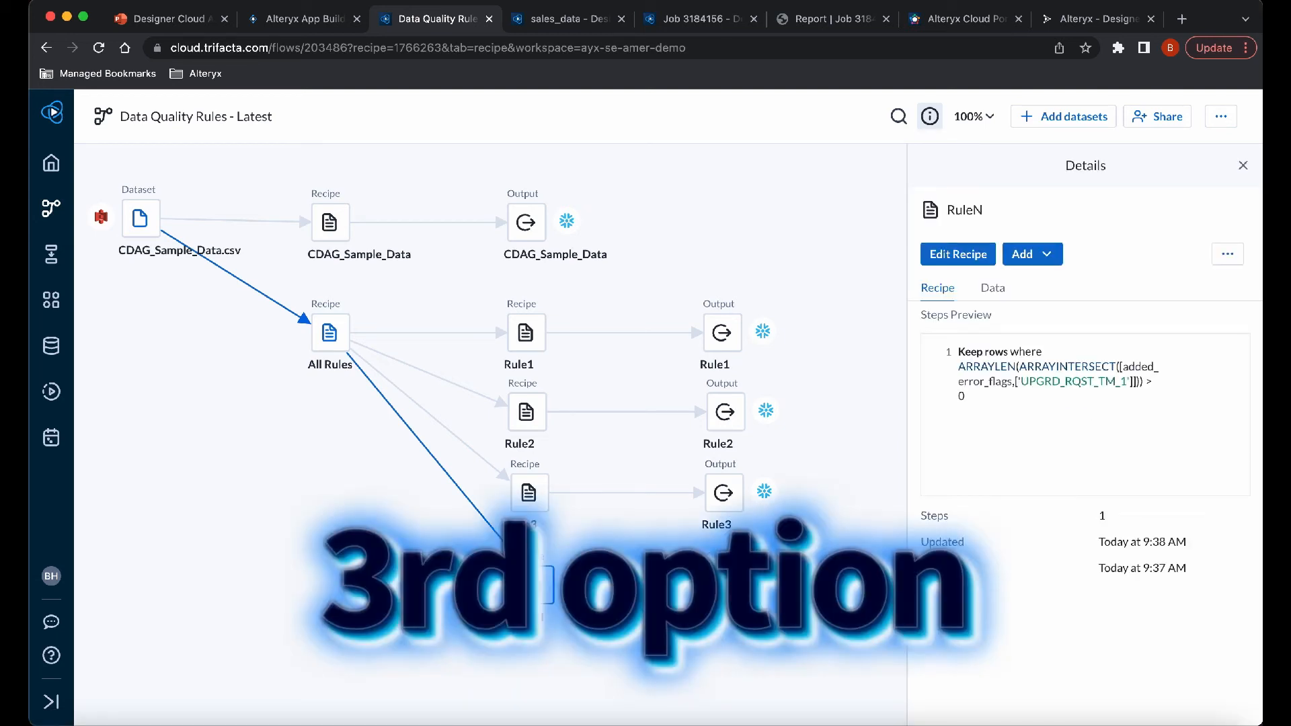
# - Set the flow parameter CDAG Rules to IRE_FWD_TM_3, save it and close the parameter management
pyautogui.click(1221, 117)
pyautogui.click(1137, 212)
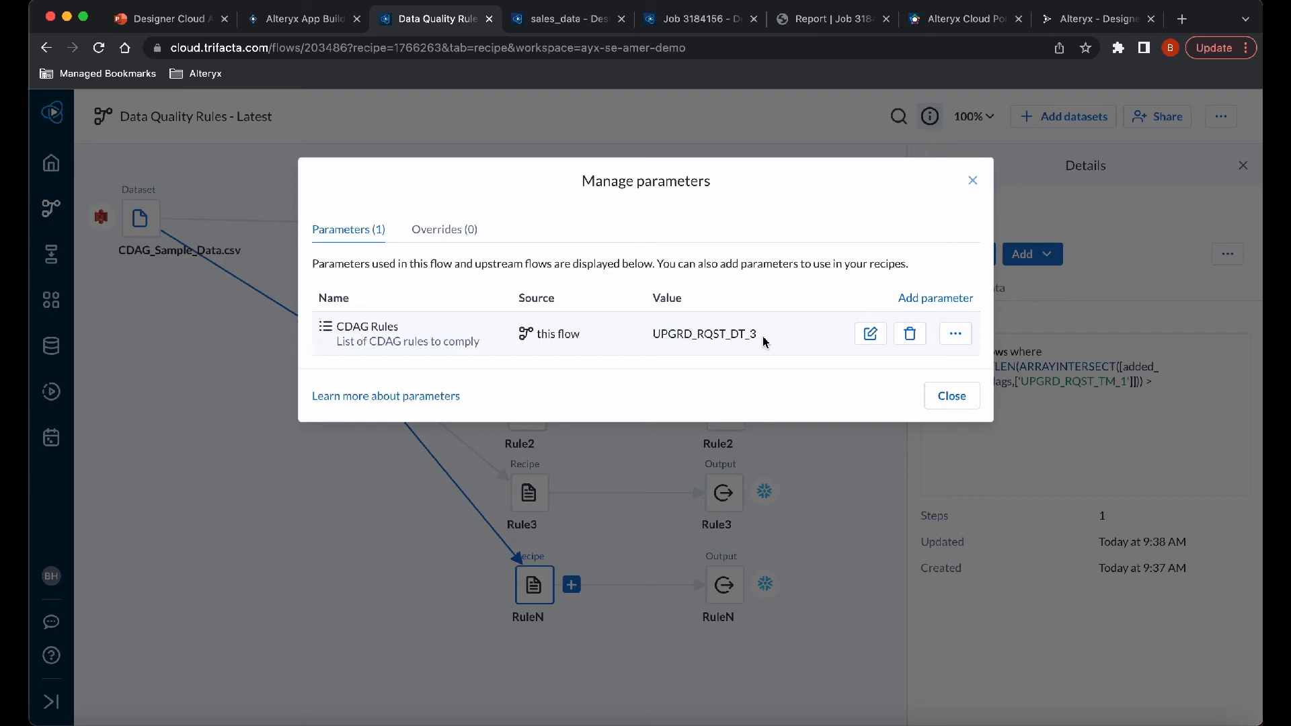
pyautogui.click(870, 334)
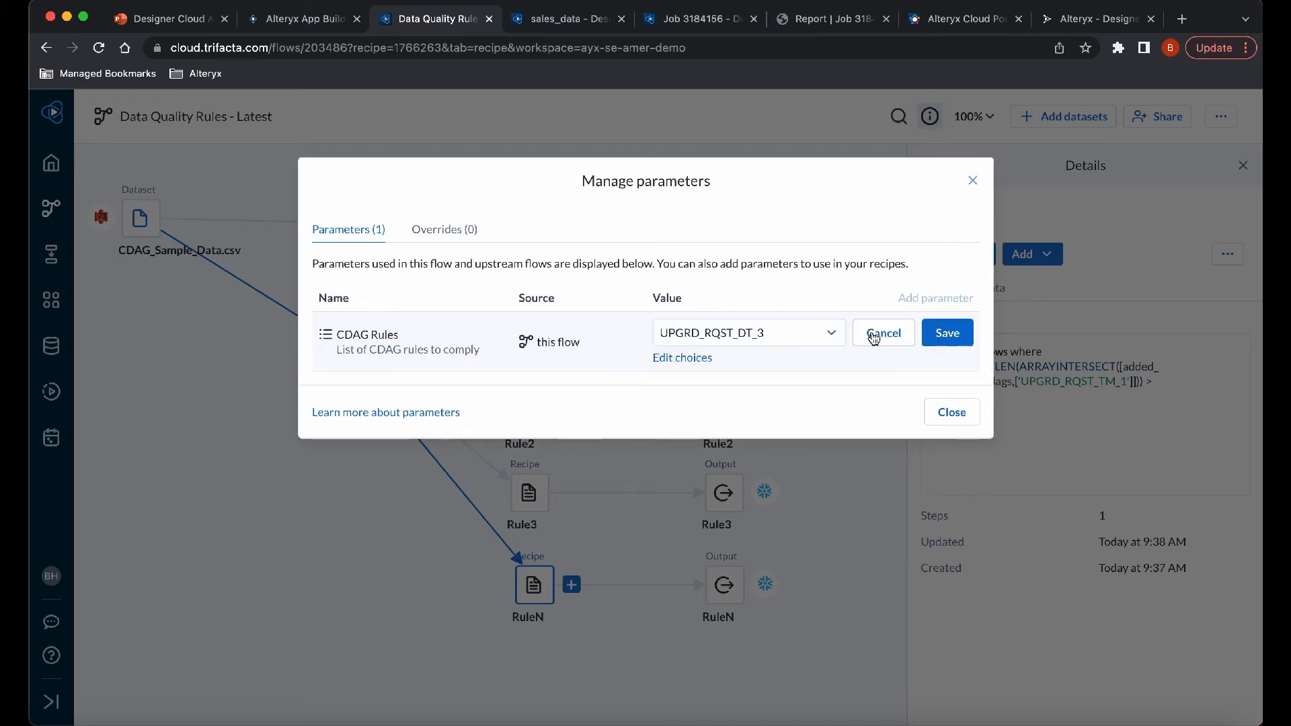
pyautogui.click(838, 342)
pyautogui.scroll(-1, 815, 435)
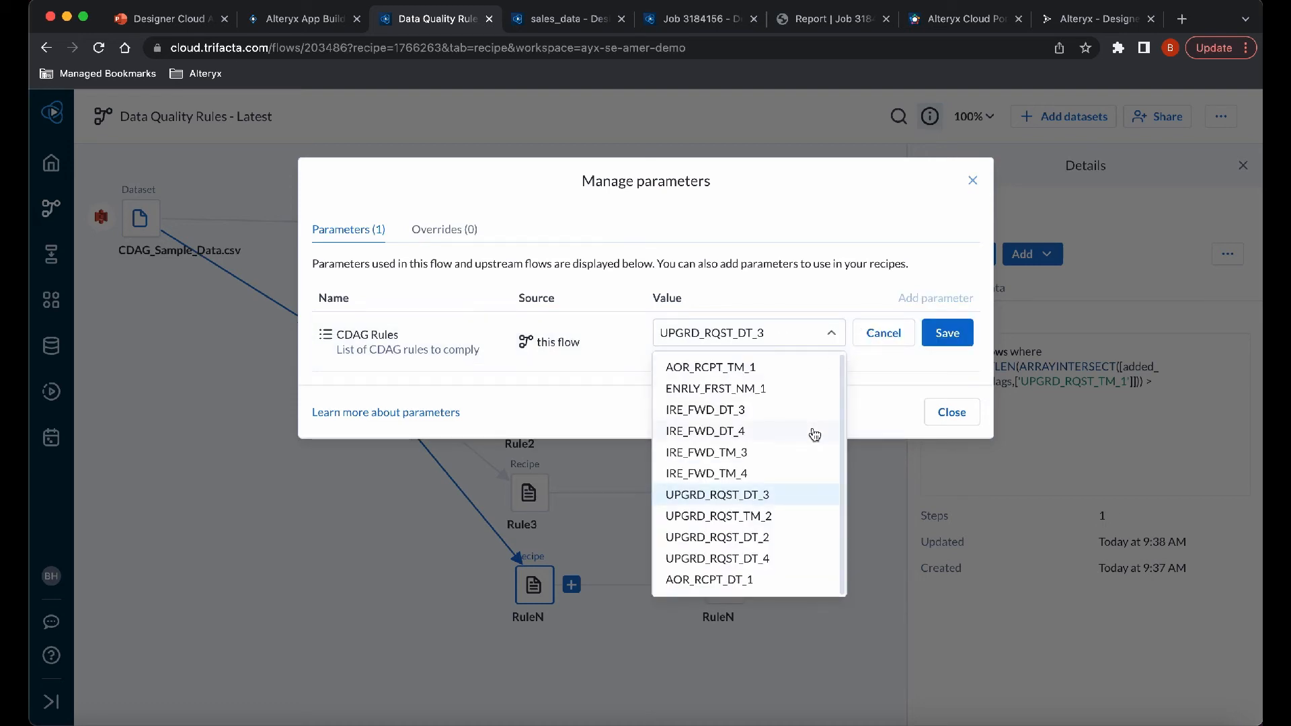
pyautogui.click(738, 455)
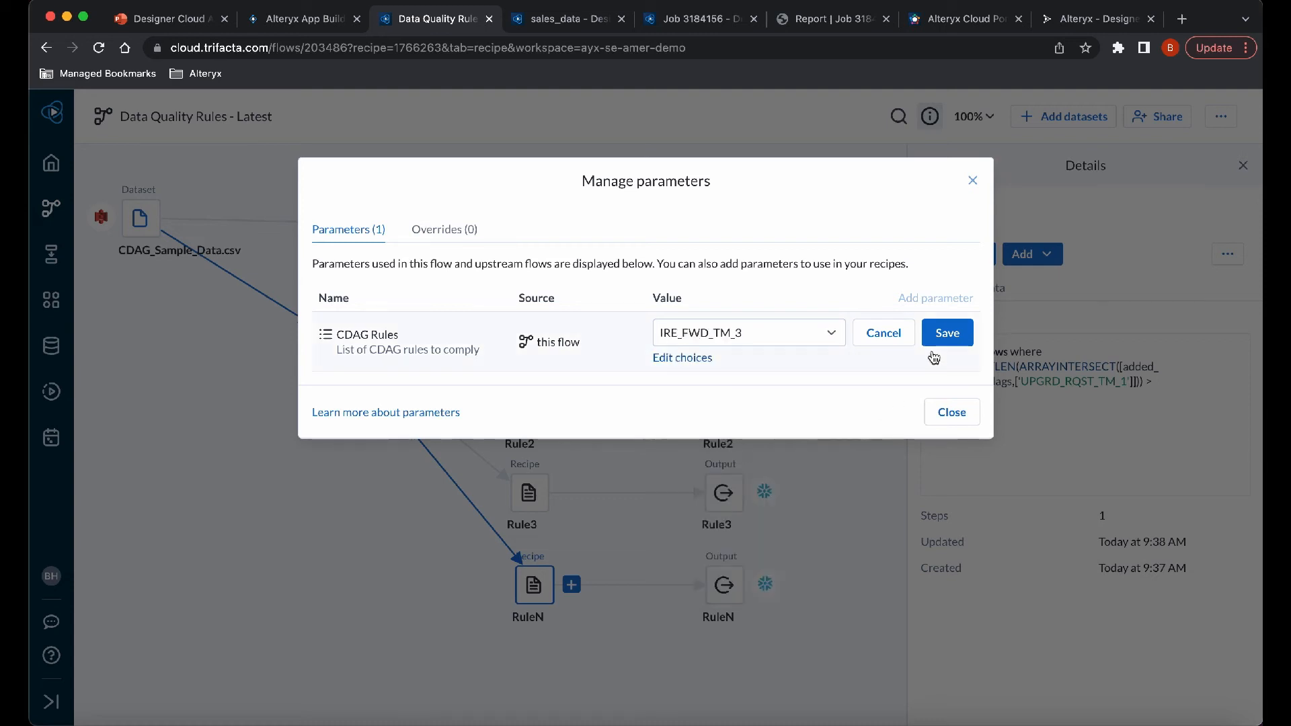
pyautogui.click(947, 336)
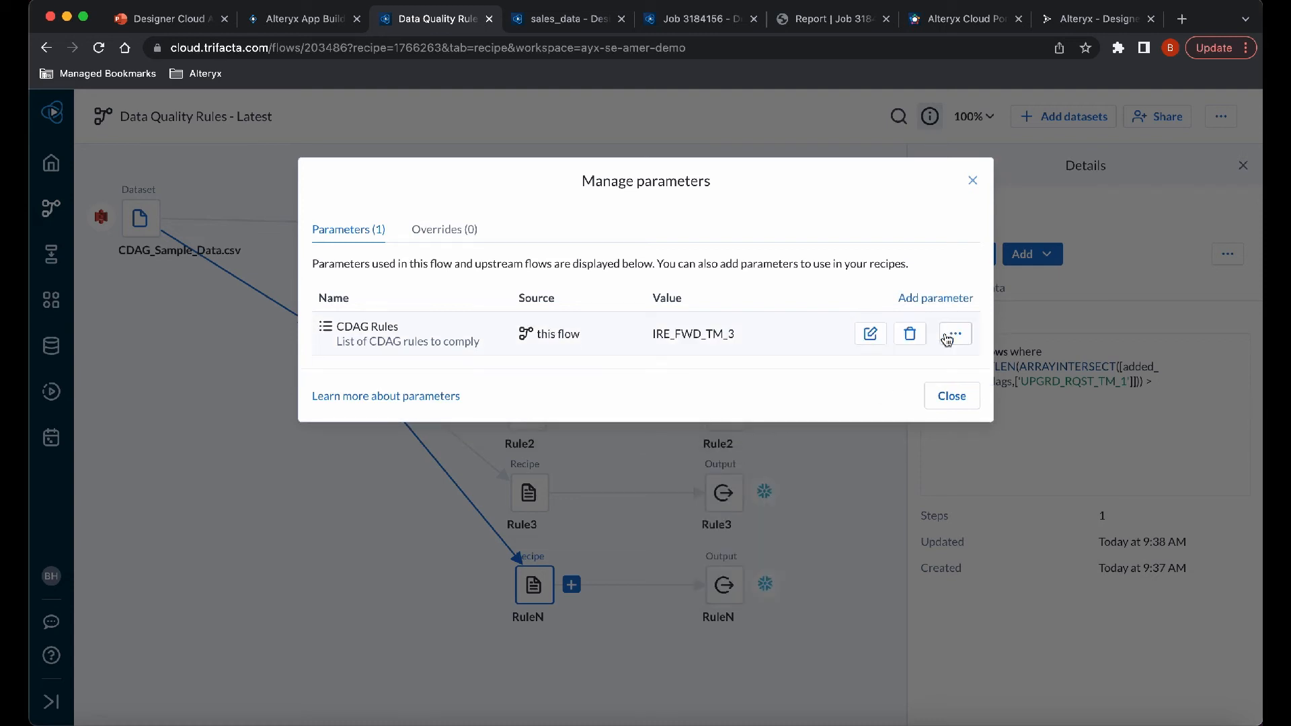
pyautogui.click(951, 396)
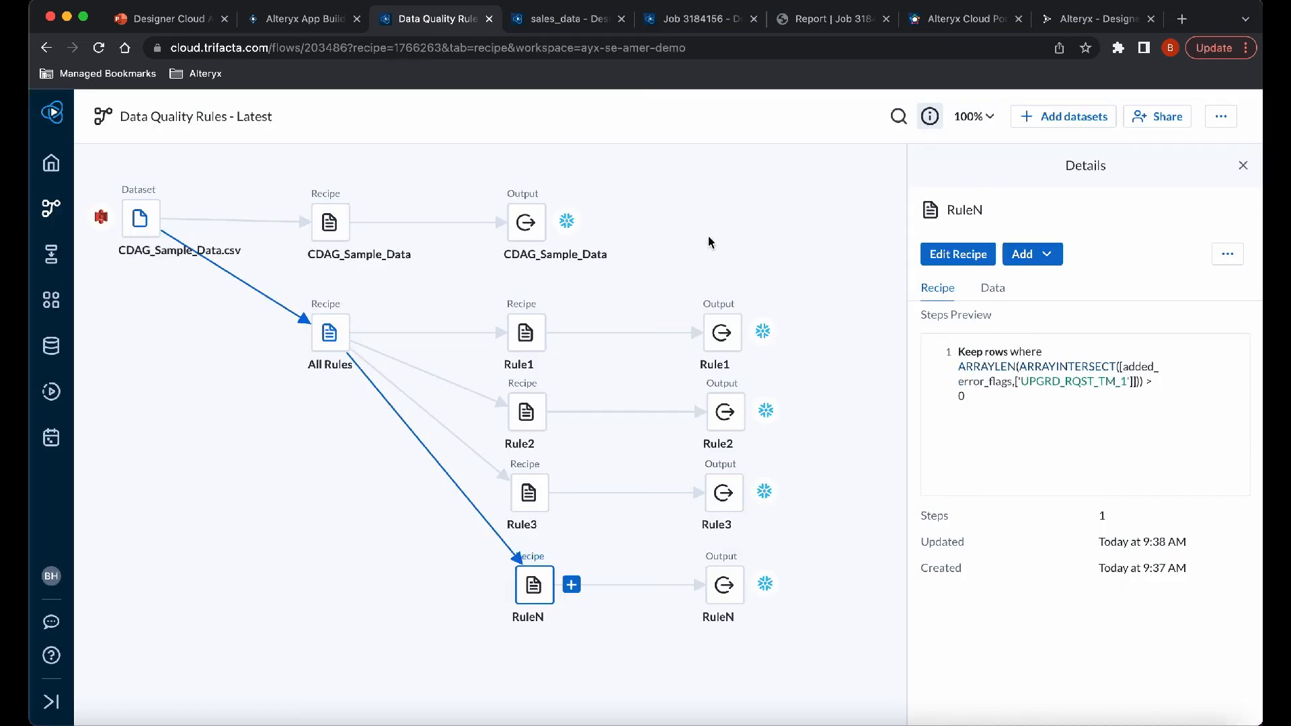
# - Open the CDAG_Sample_Data recipe, inspect the ${CDAG Rules} parameter in its final row filter, and return to the flow
pyautogui.click(329, 228)
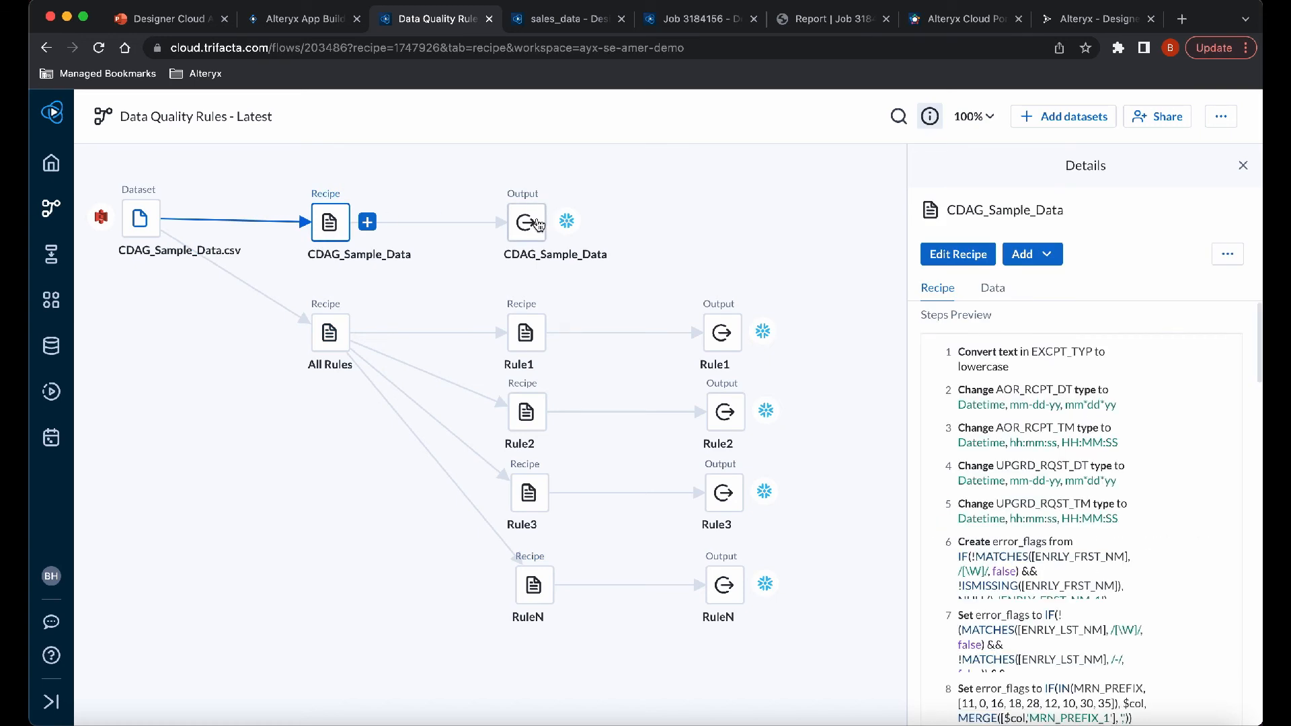
pyautogui.doubleClick(331, 223)
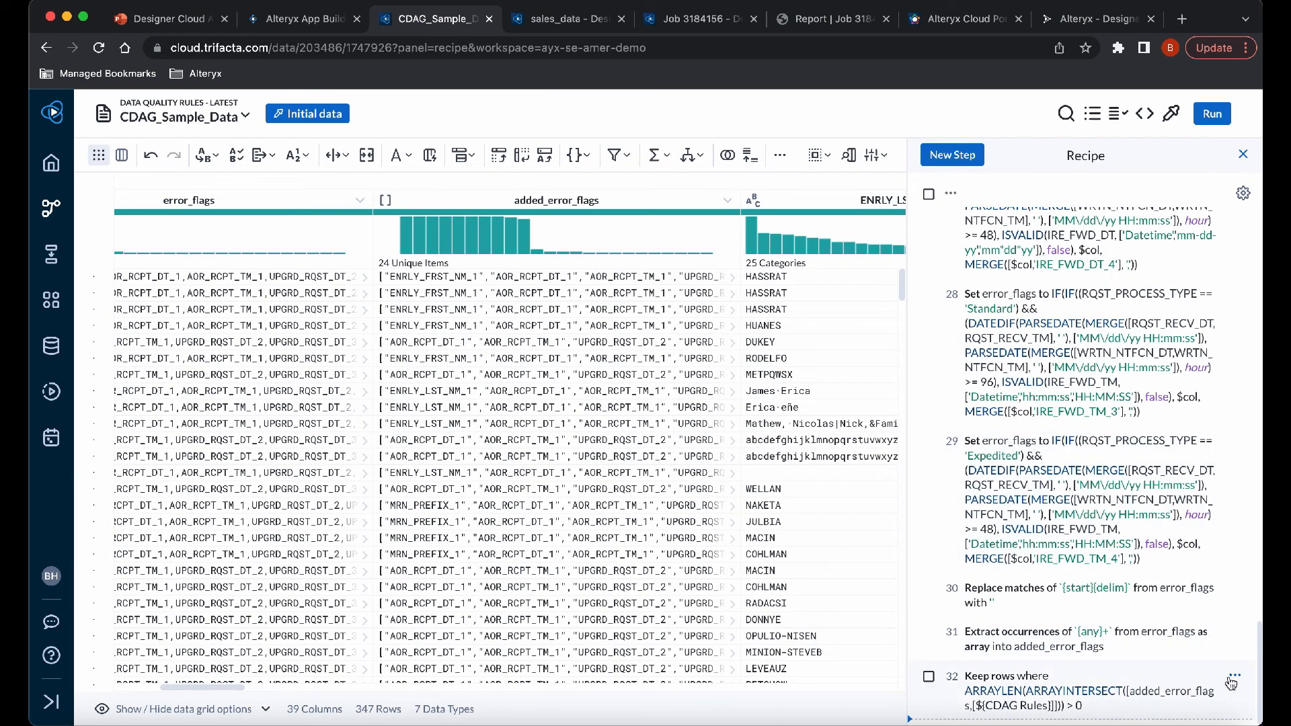
pyautogui.click(1236, 679)
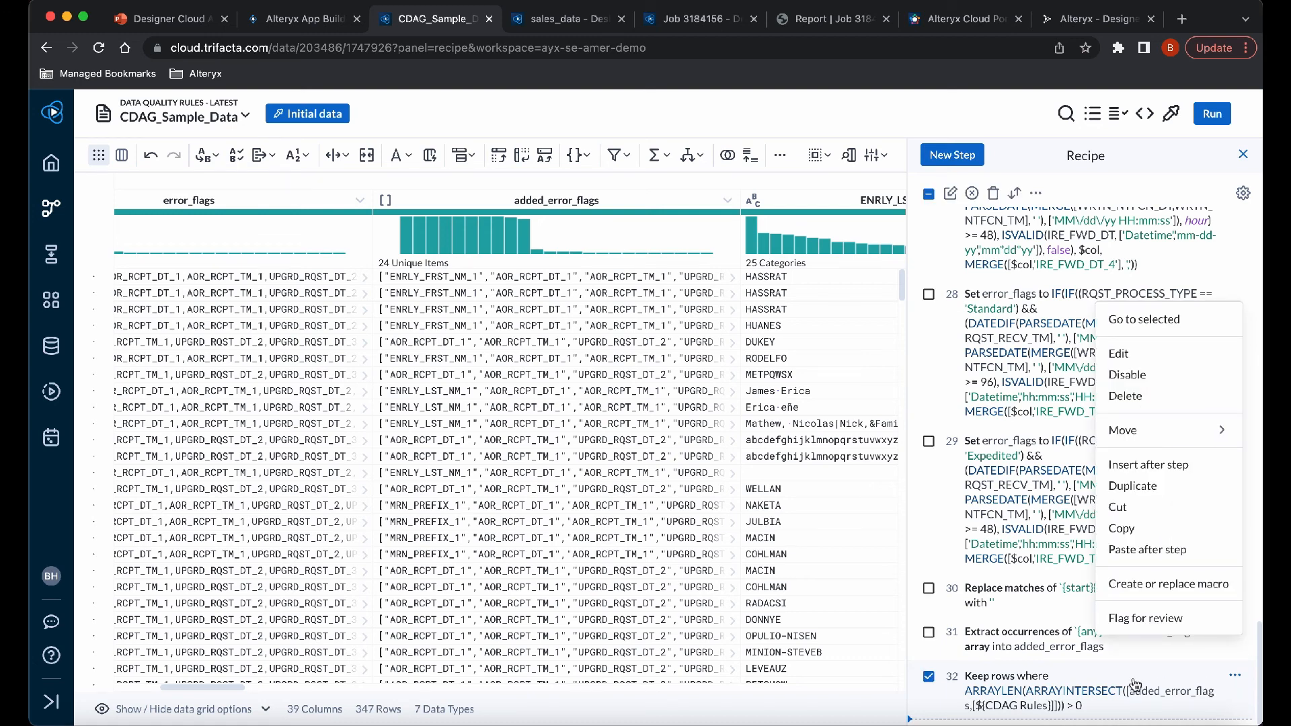
pyautogui.click(1132, 355)
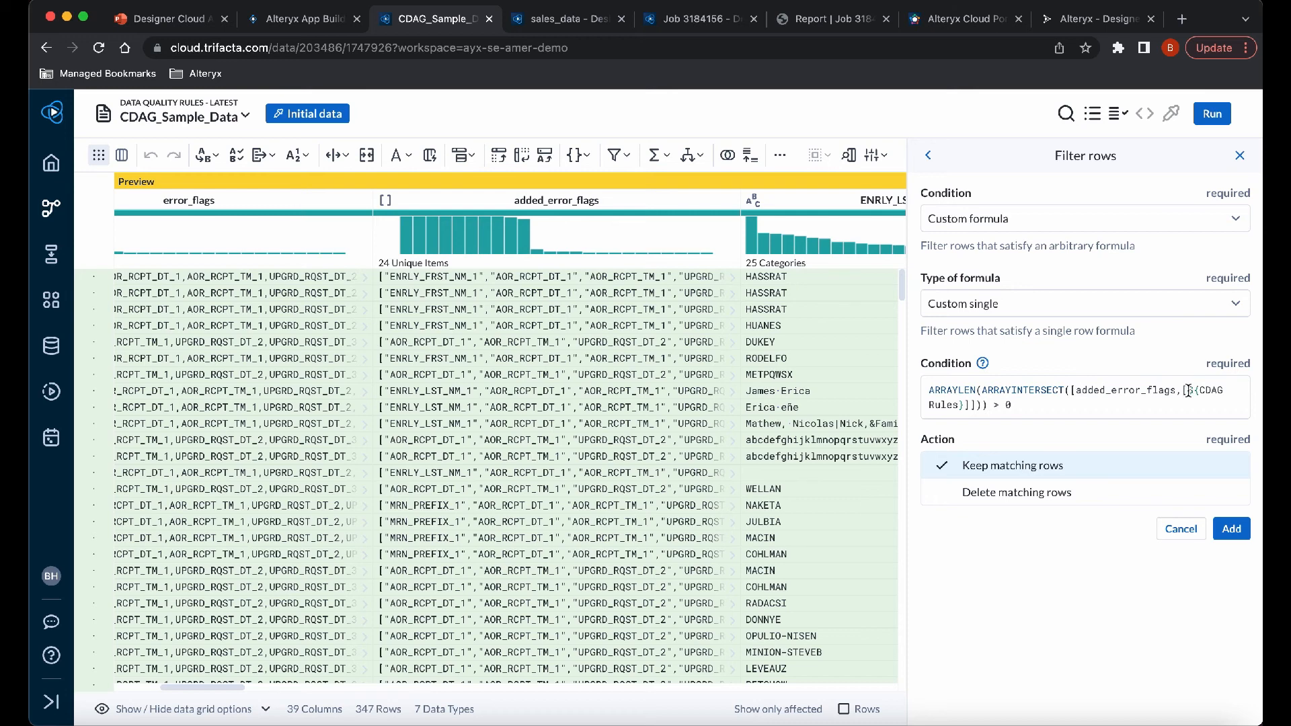
pyautogui.moveTo(1188, 390); pyautogui.dragTo(964, 405)
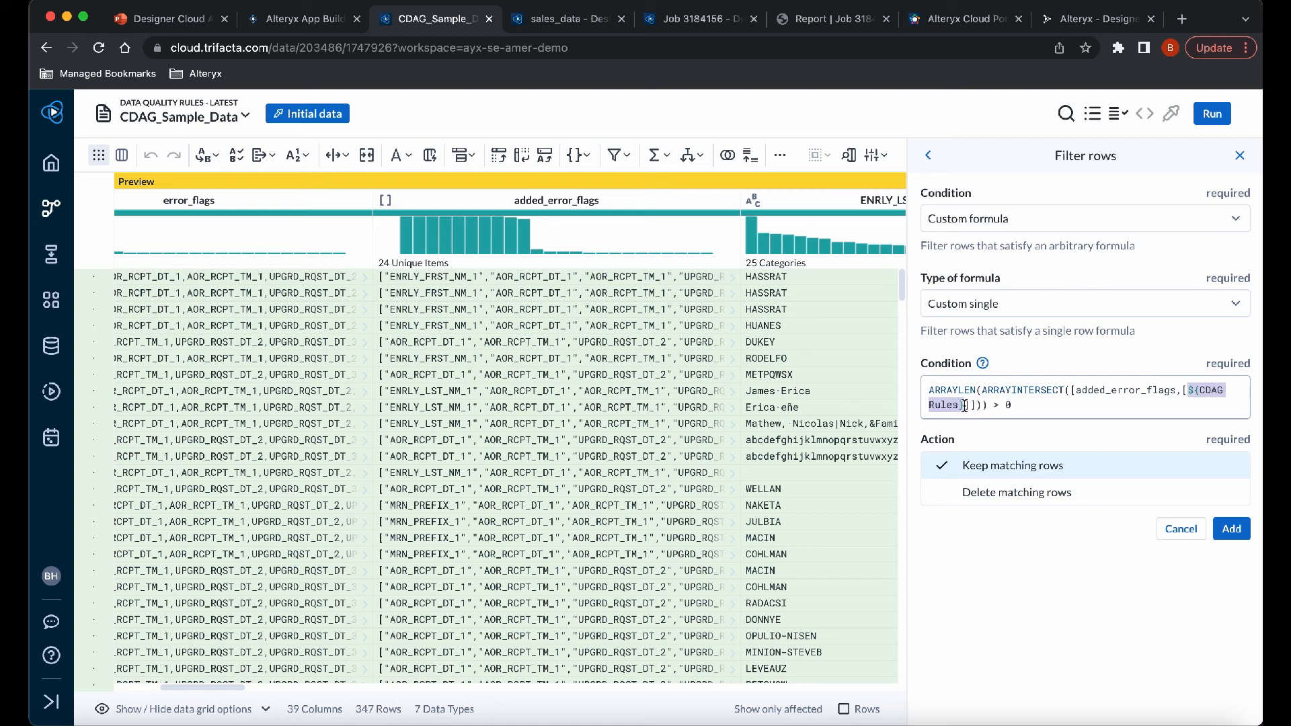
pyautogui.click(1231, 528)
pyautogui.click(222, 104)
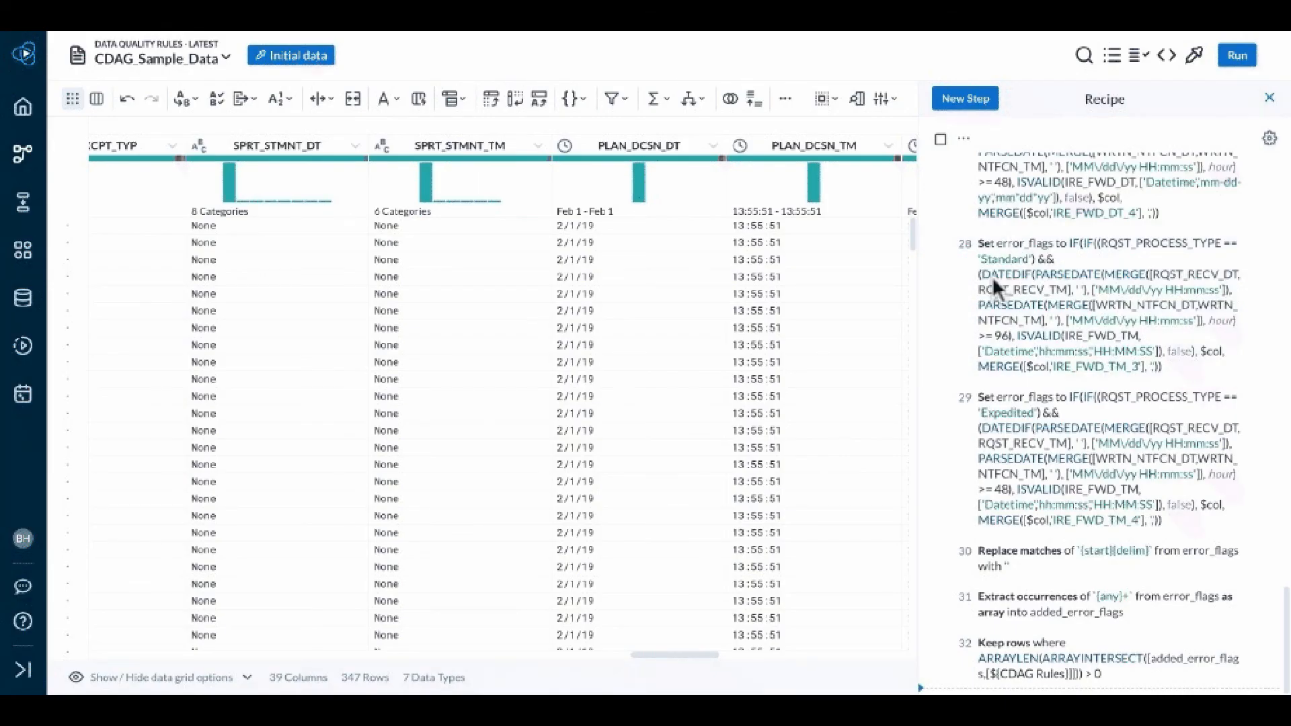
# - Review the last steps of the CDAG_Sample_Data recipe and examine its list of data quality rules
pyautogui.scroll(1, 995, 279)
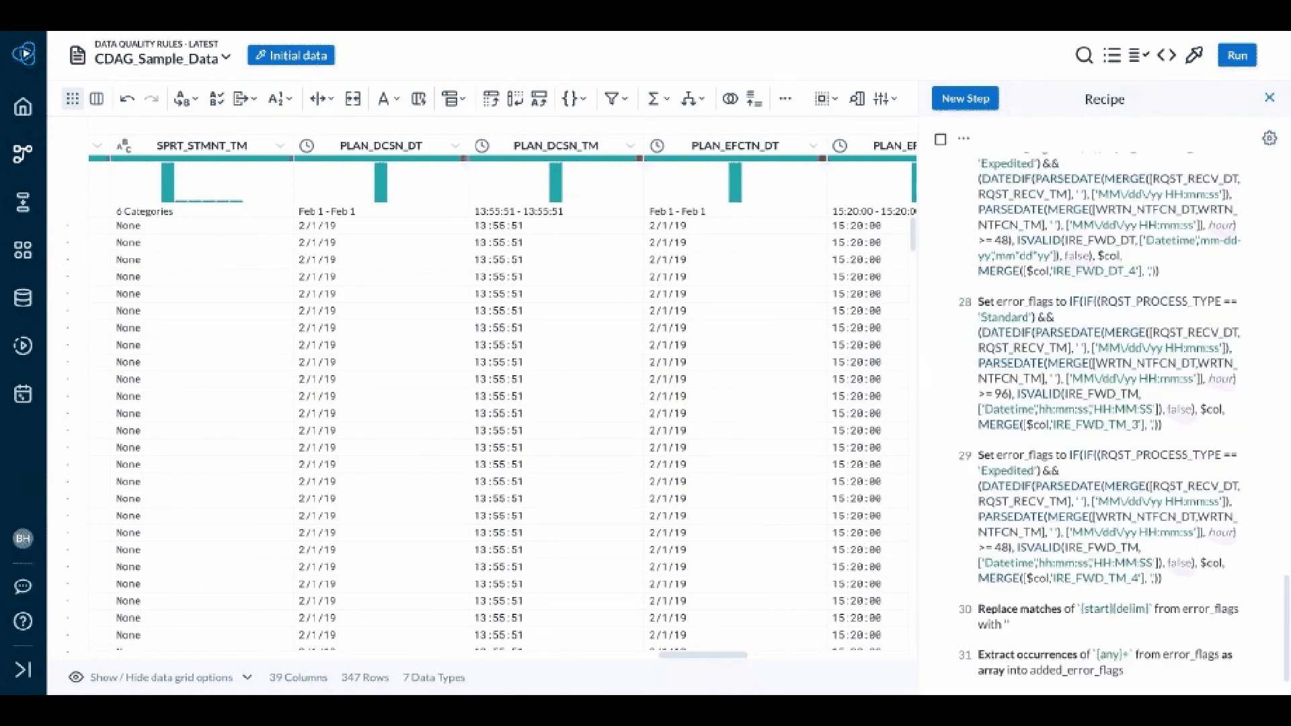
pyautogui.scroll(2, 1103, 417)
pyautogui.scroll(-3, 1103, 417)
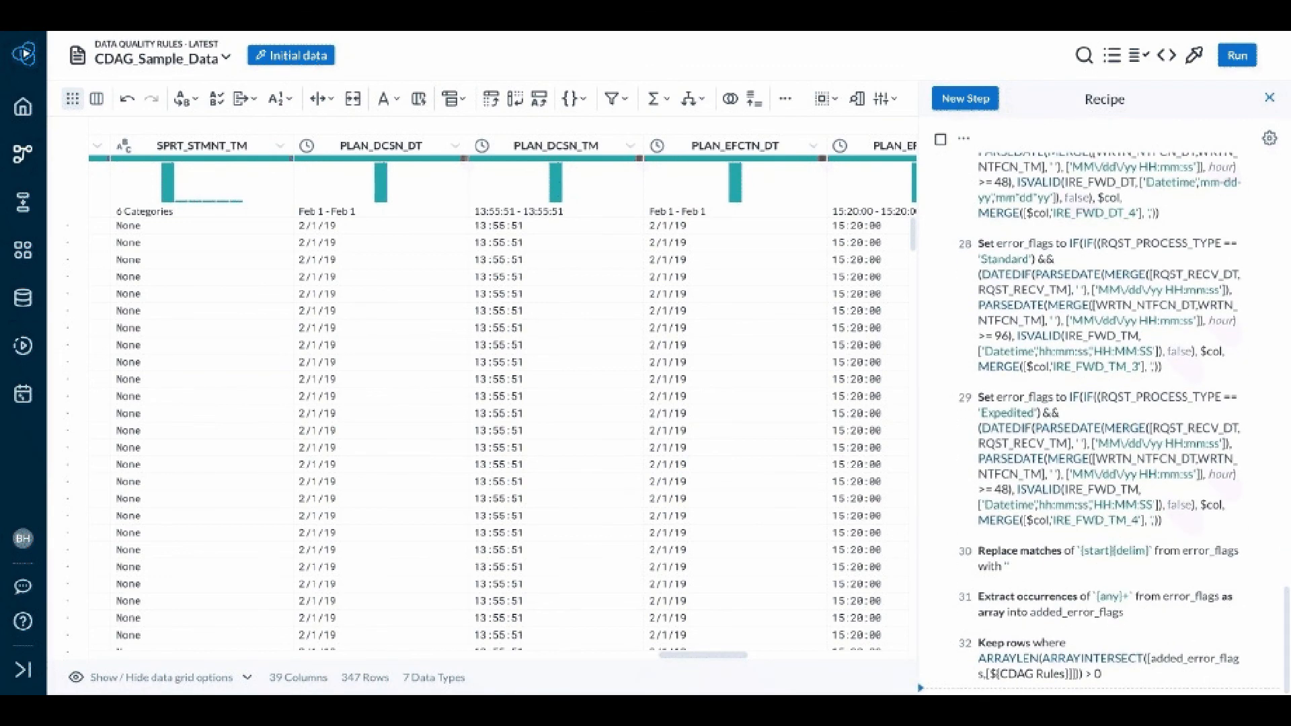
pyautogui.click(1137, 57)
pyautogui.scroll(-3, 1103, 349)
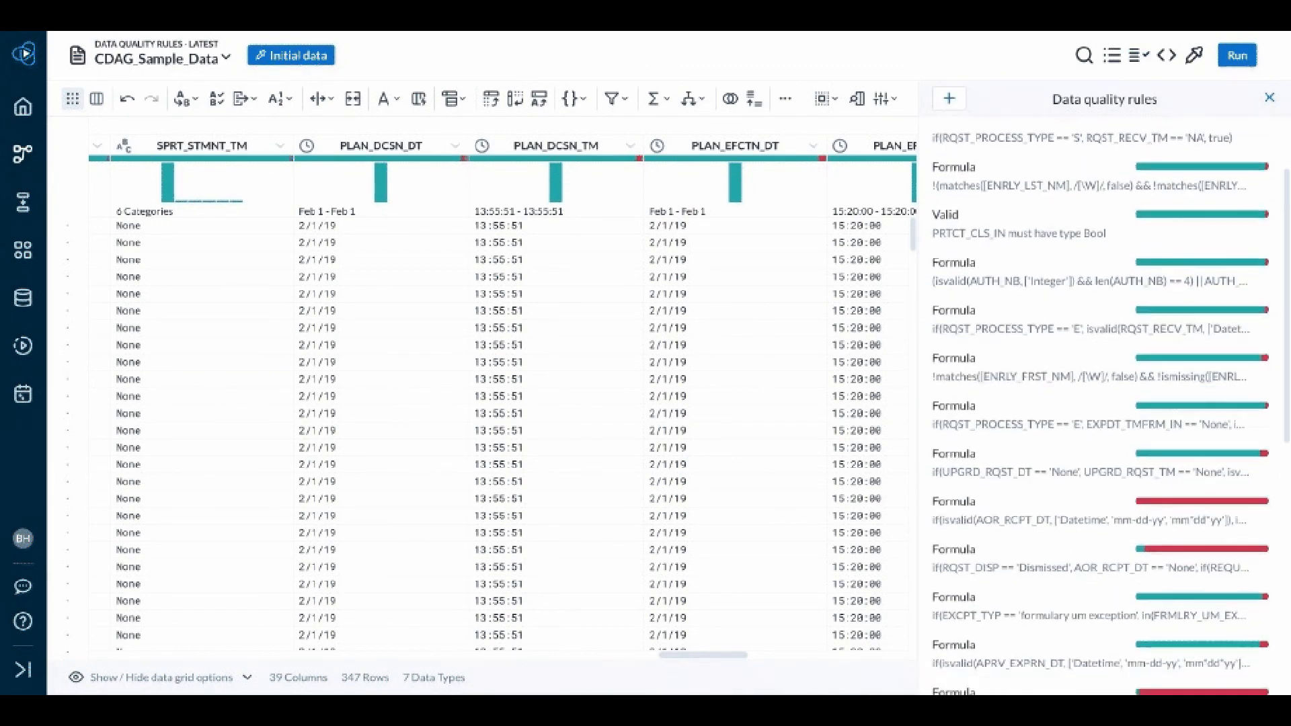
pyautogui.scroll(-3, 1103, 336)
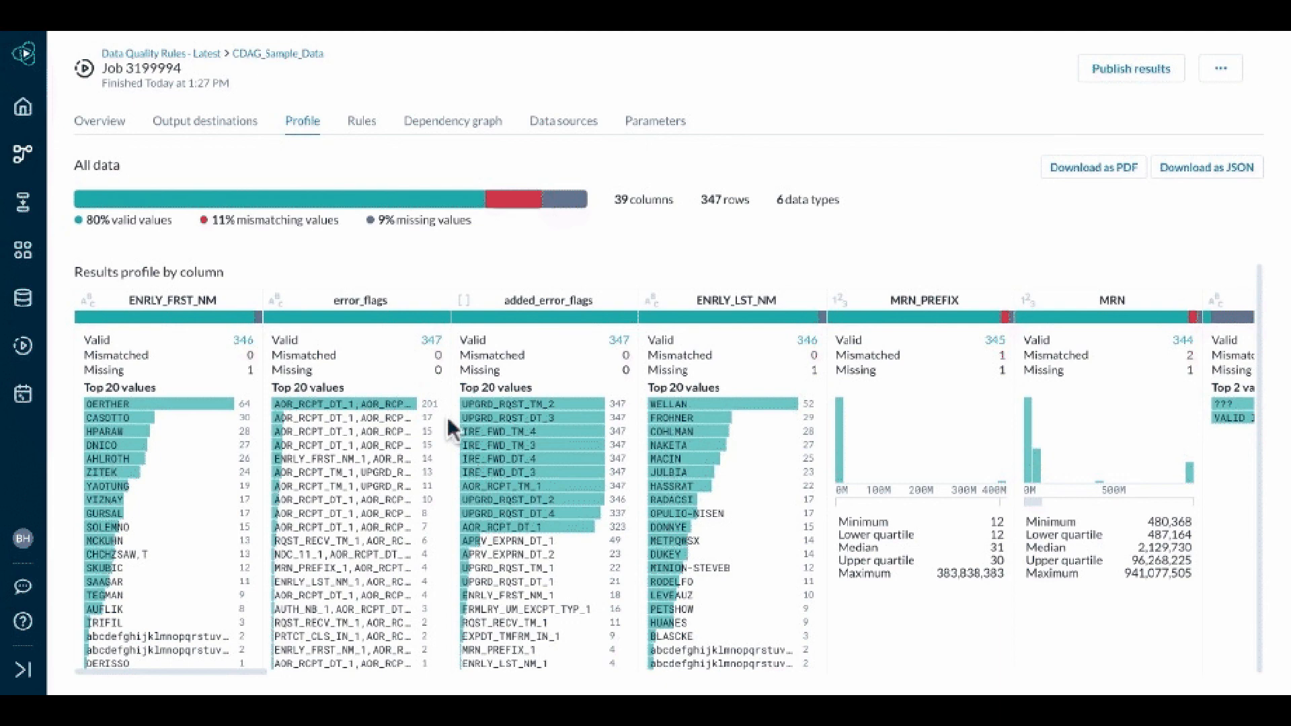
# - Examine the data quality rule results of the finished CDAG_Sample_Data job, including the full formula of a rule
pyautogui.click(362, 120)
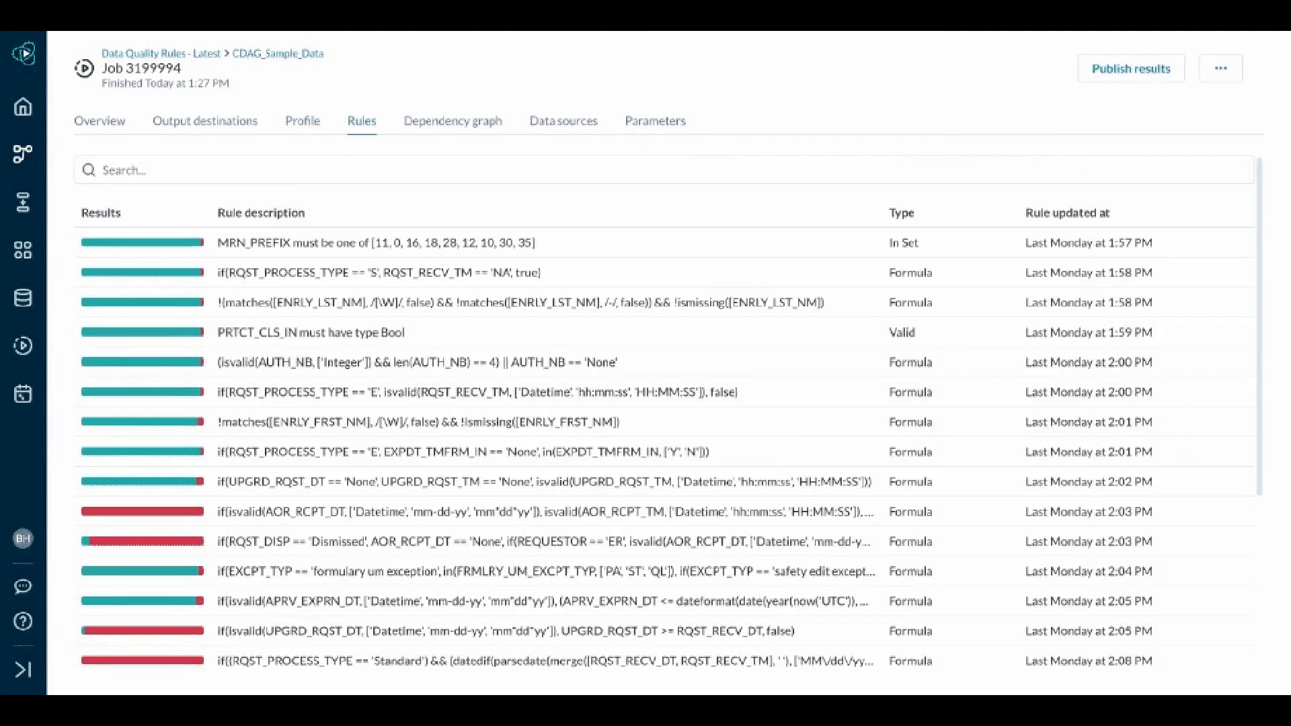
pyautogui.scroll(-5, 323, 257)
pyautogui.scroll(-1, 323, 257)
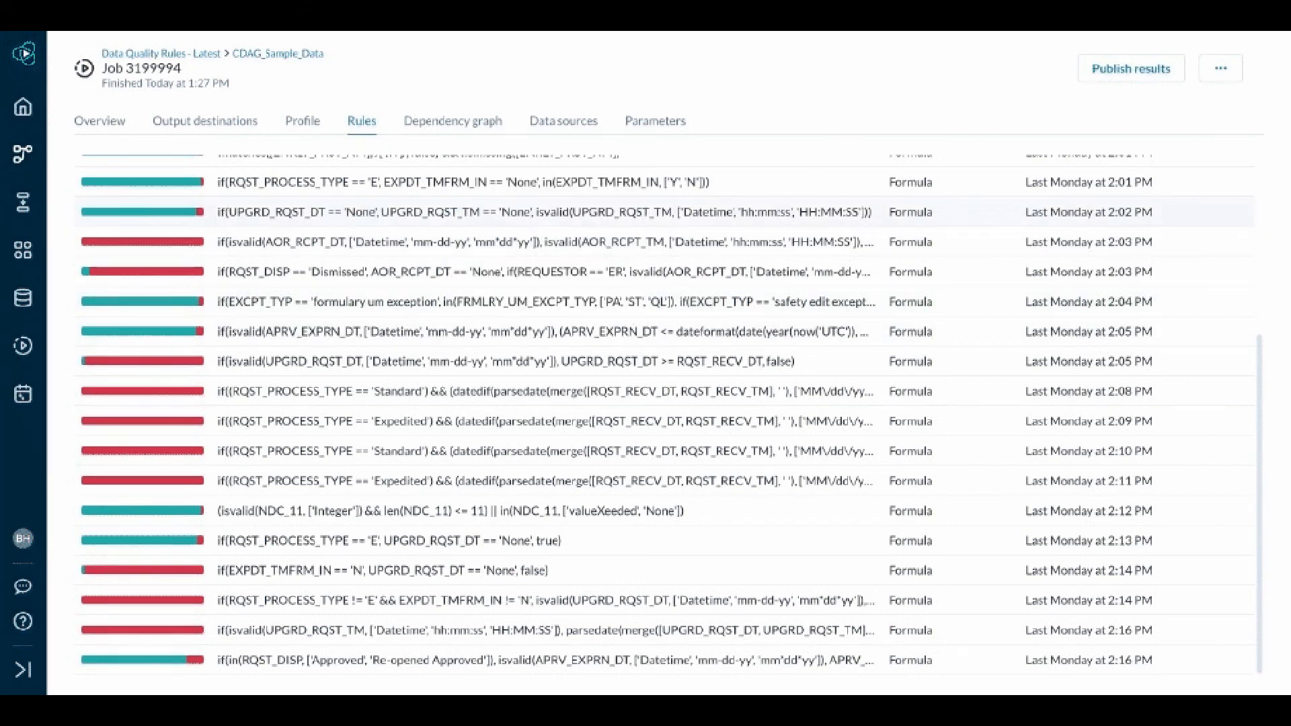
pyautogui.moveTo(200, 212)
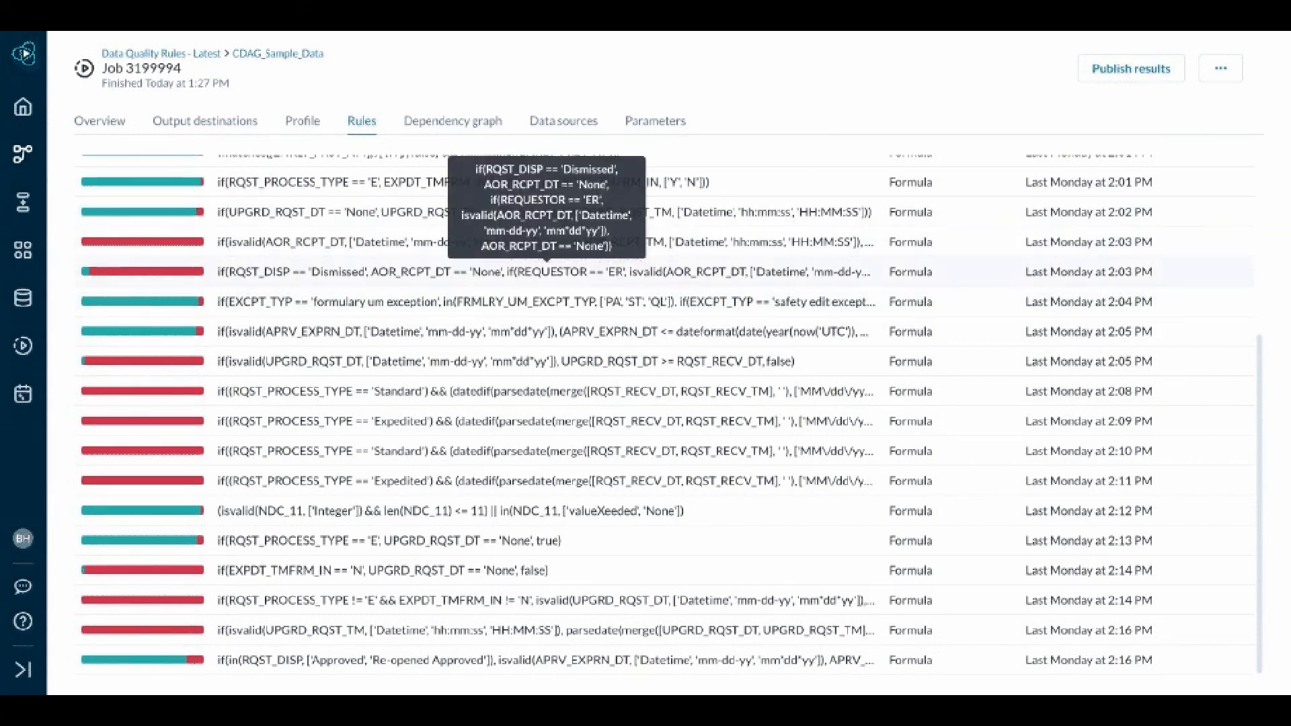
pyautogui.scroll(2, 531, 272)
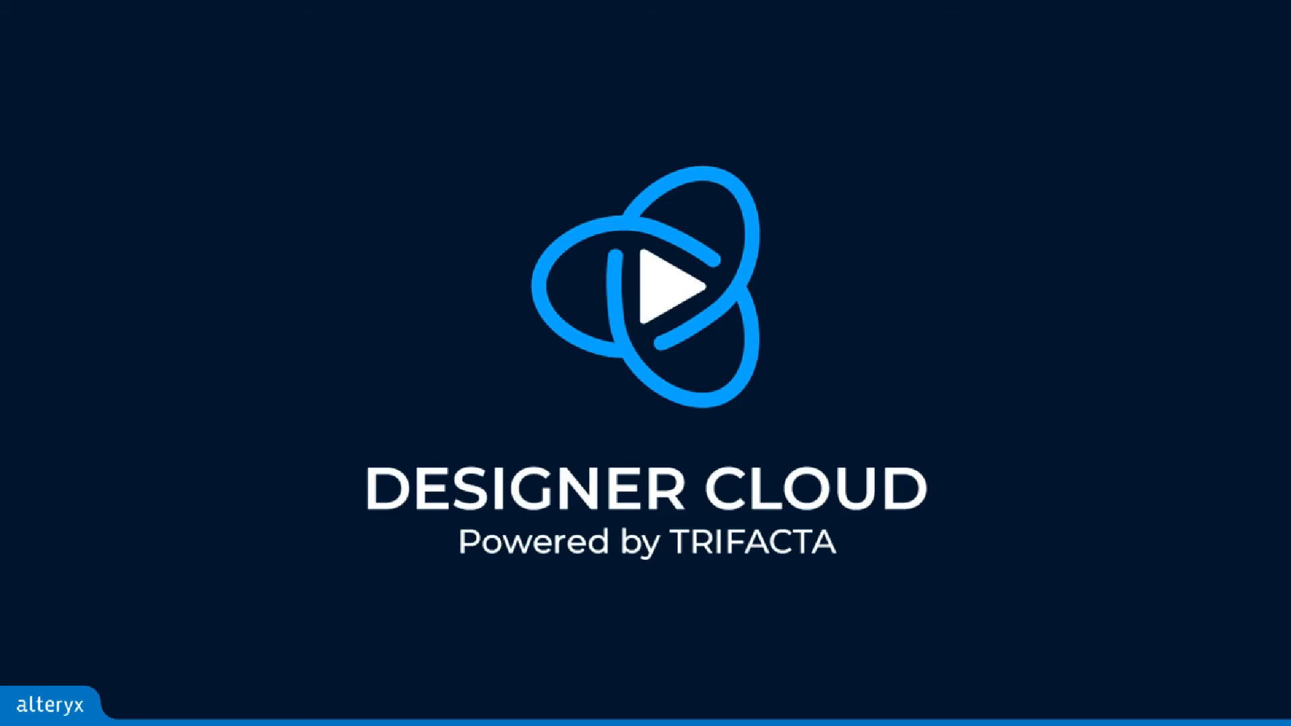